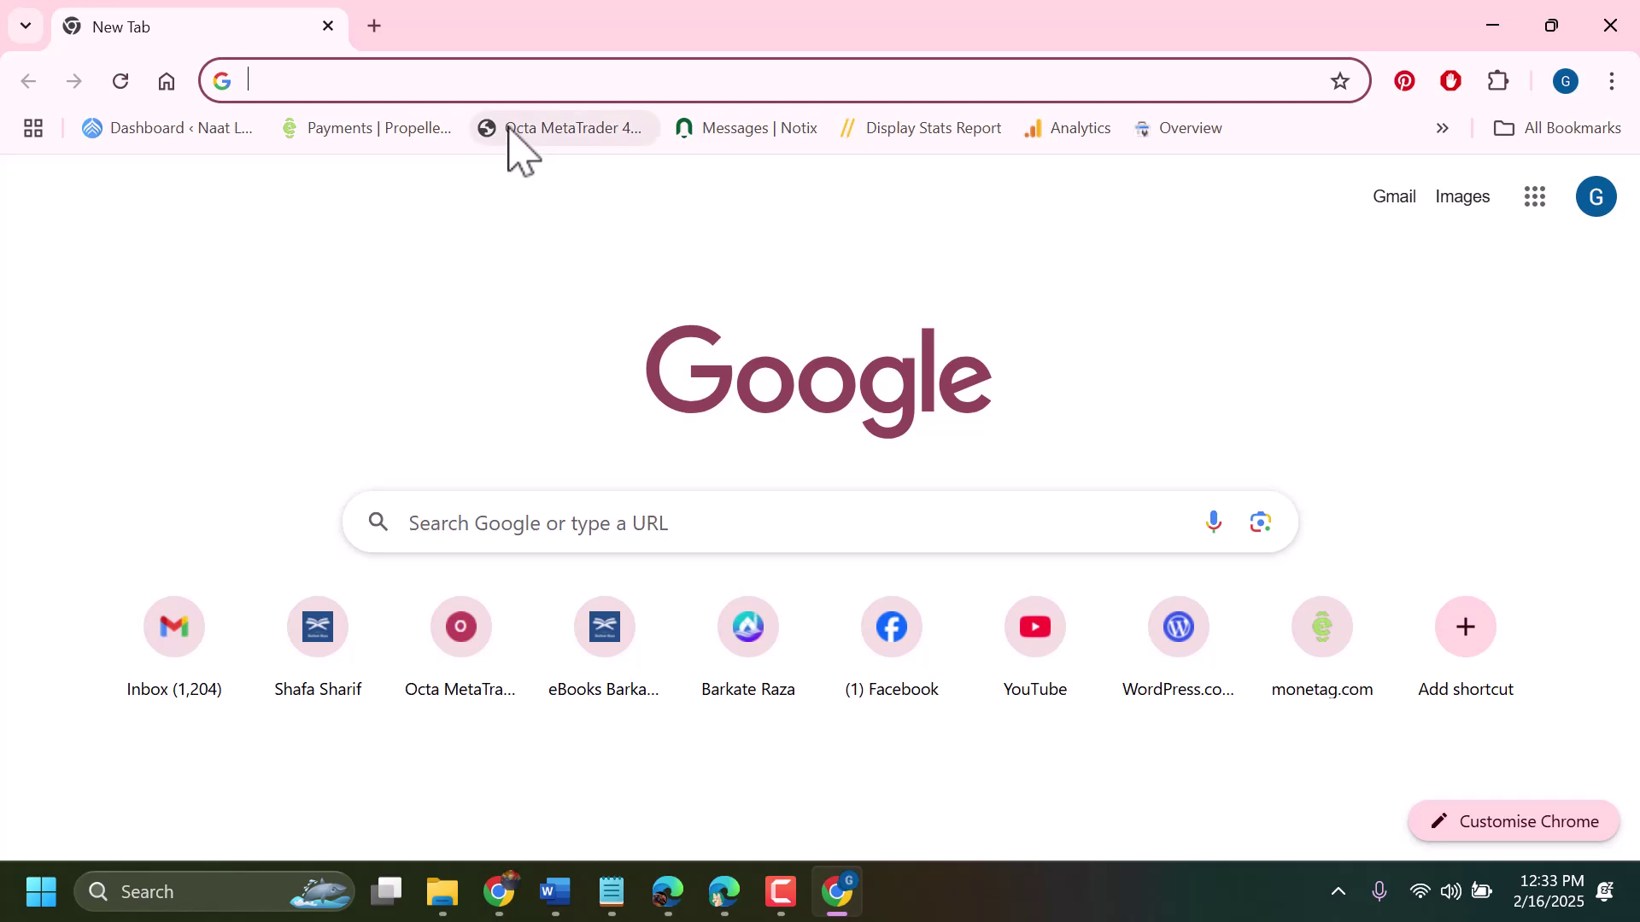
Search Google for "page borders" using the suggested query
type("PAGE")
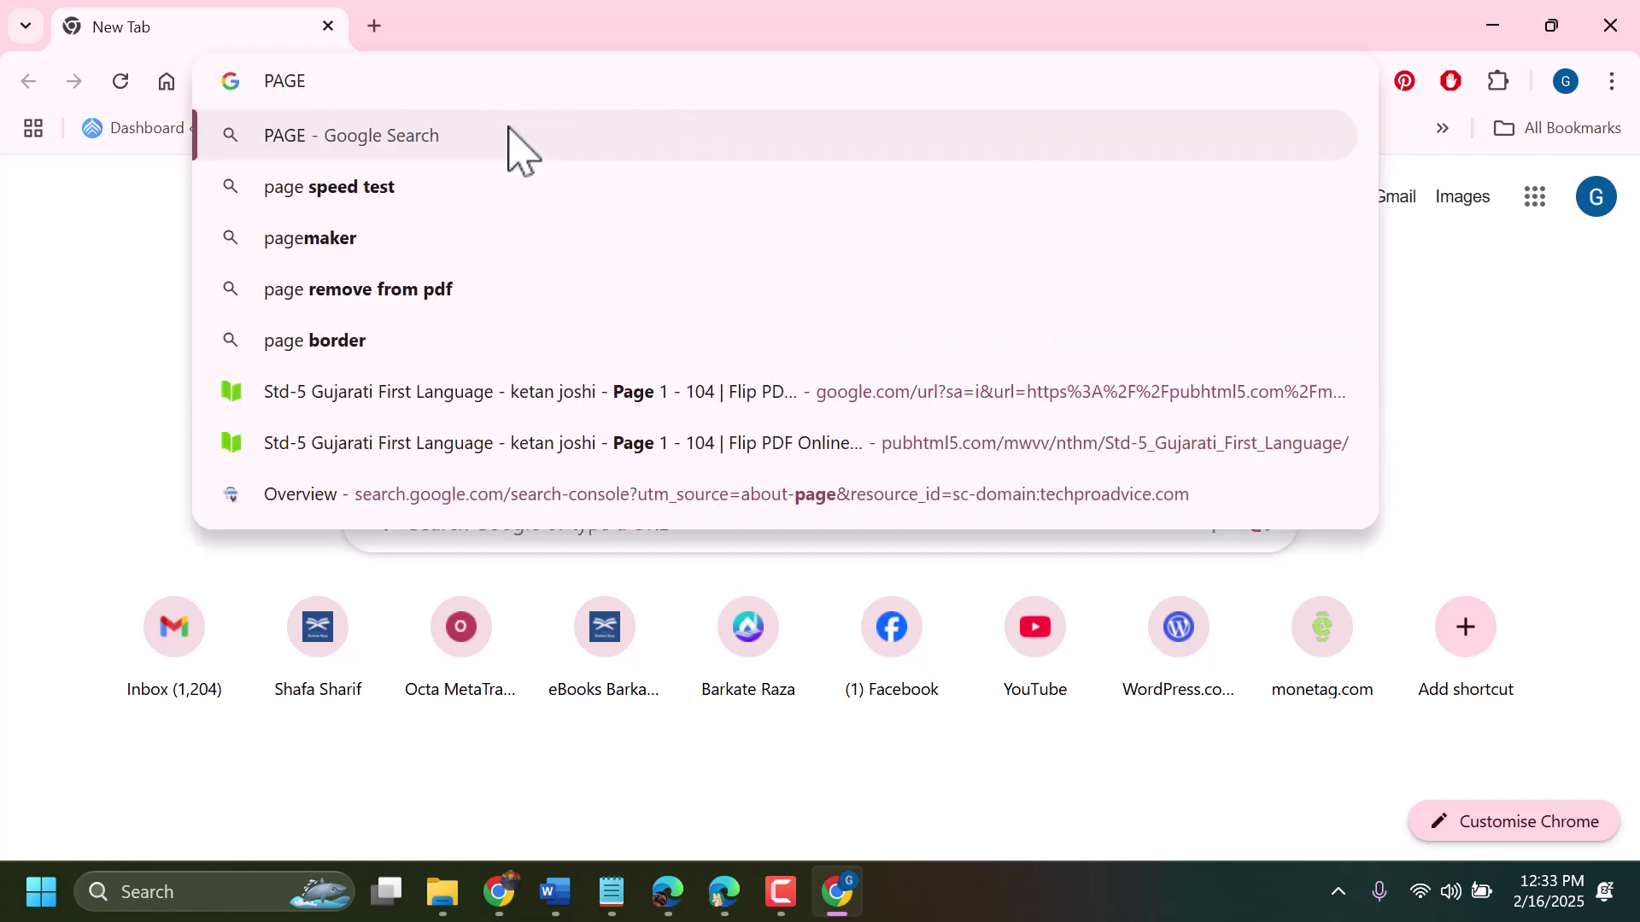
type("BORDERS")
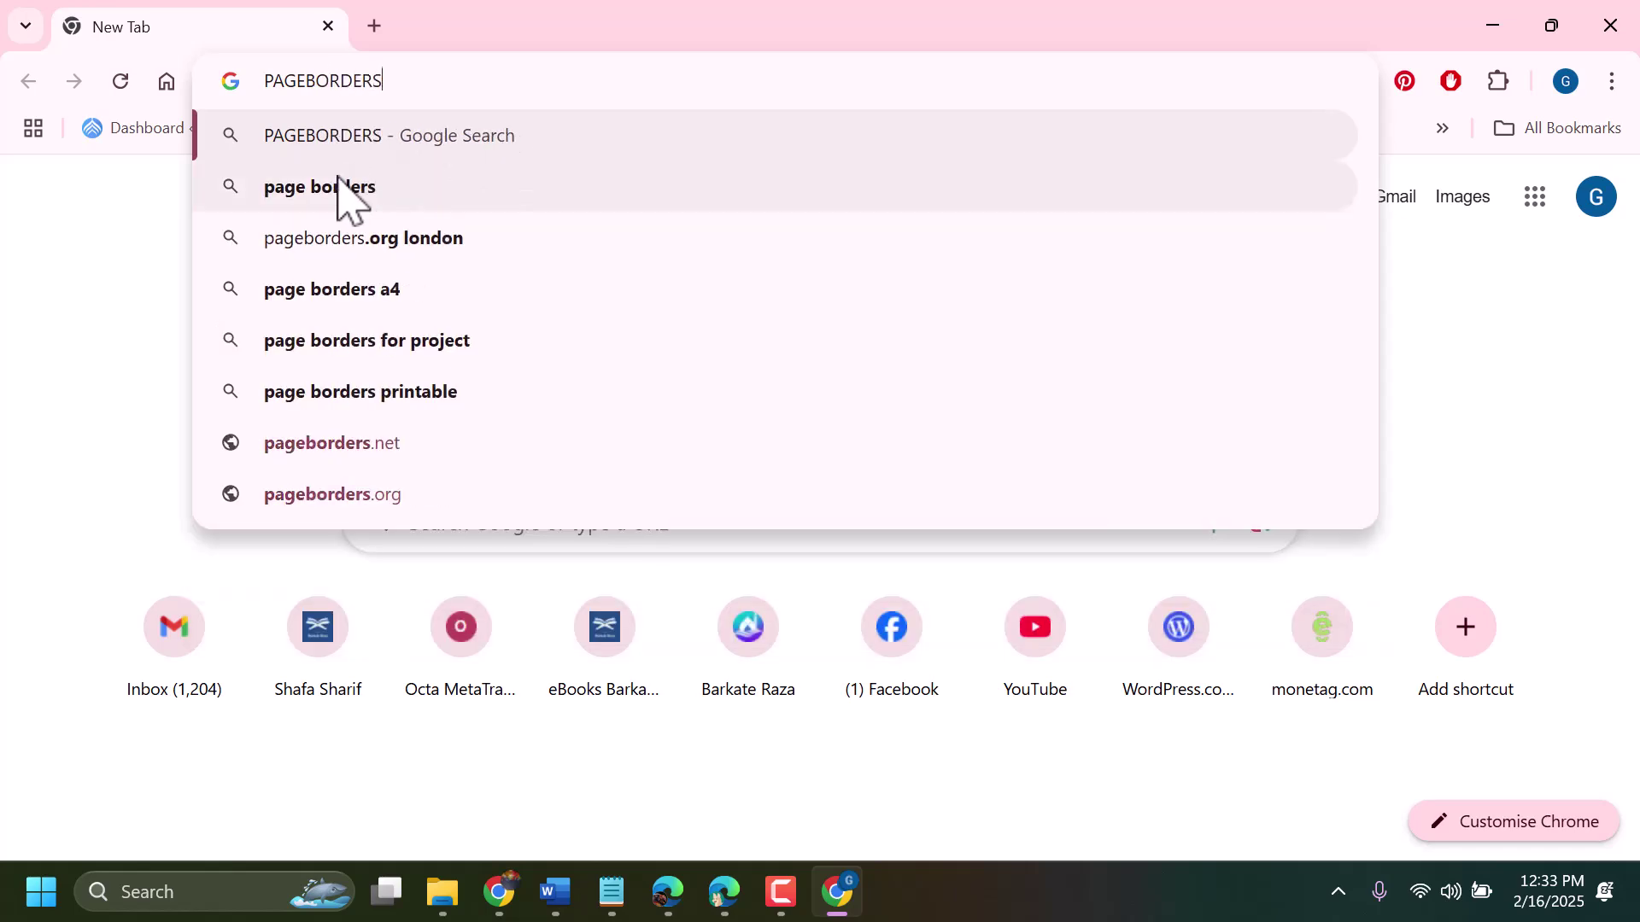
left_click(344, 190)
Open the Printable Page Borders result from pageborders.net in the search results
scroll(567, 427, "down", 4)
scroll(567, 429, "down", 6)
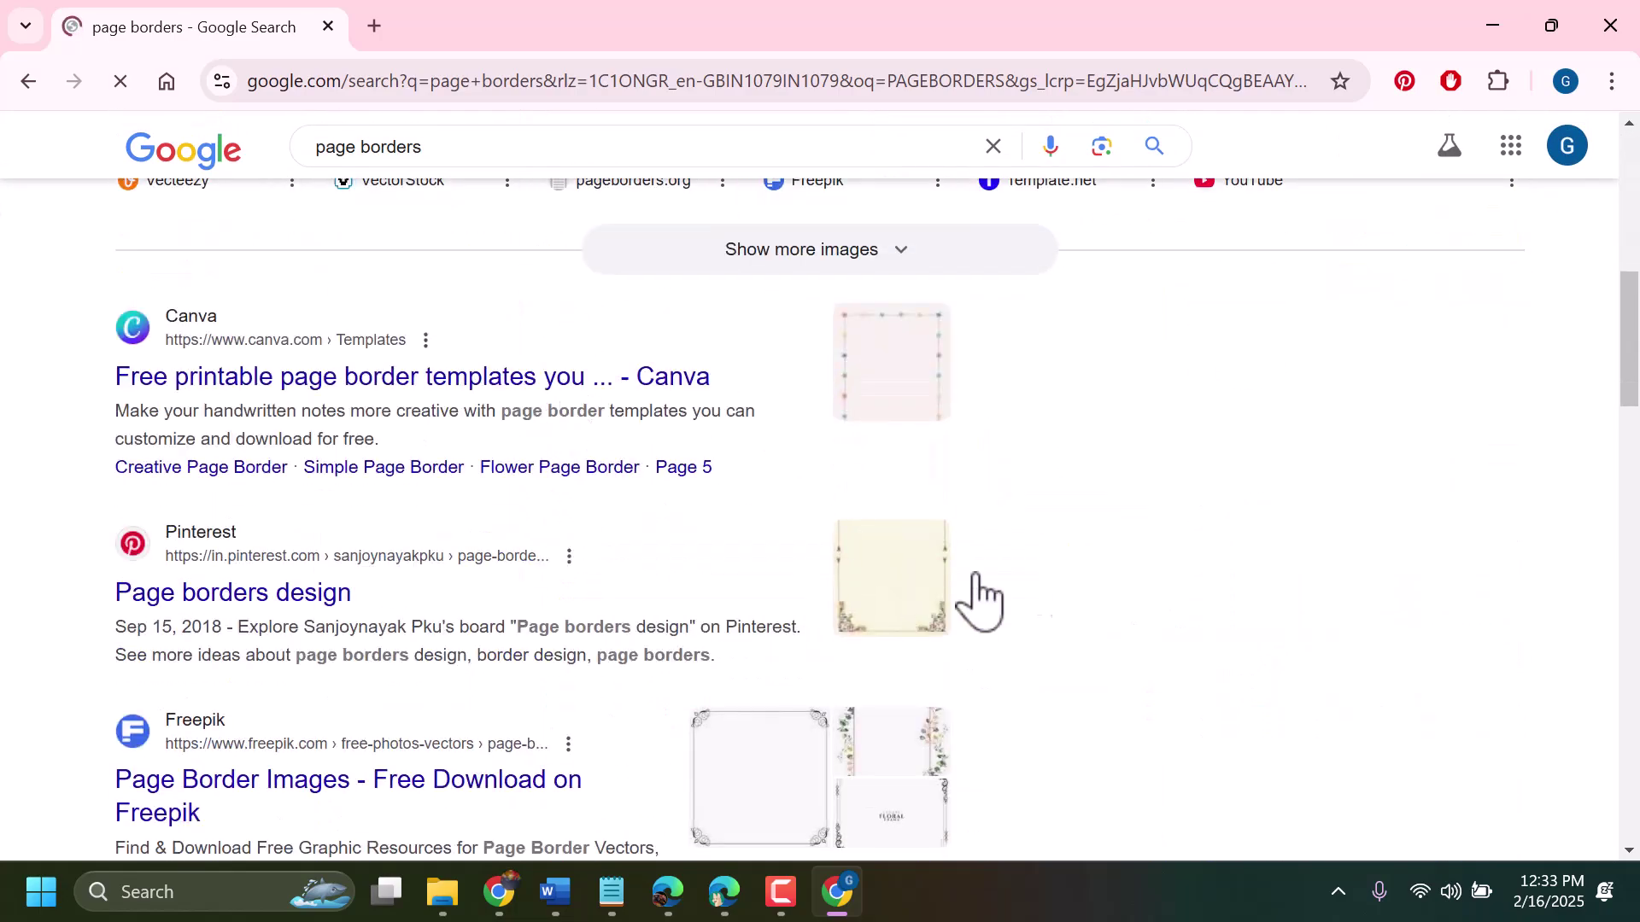
scroll(584, 530, "down", 8)
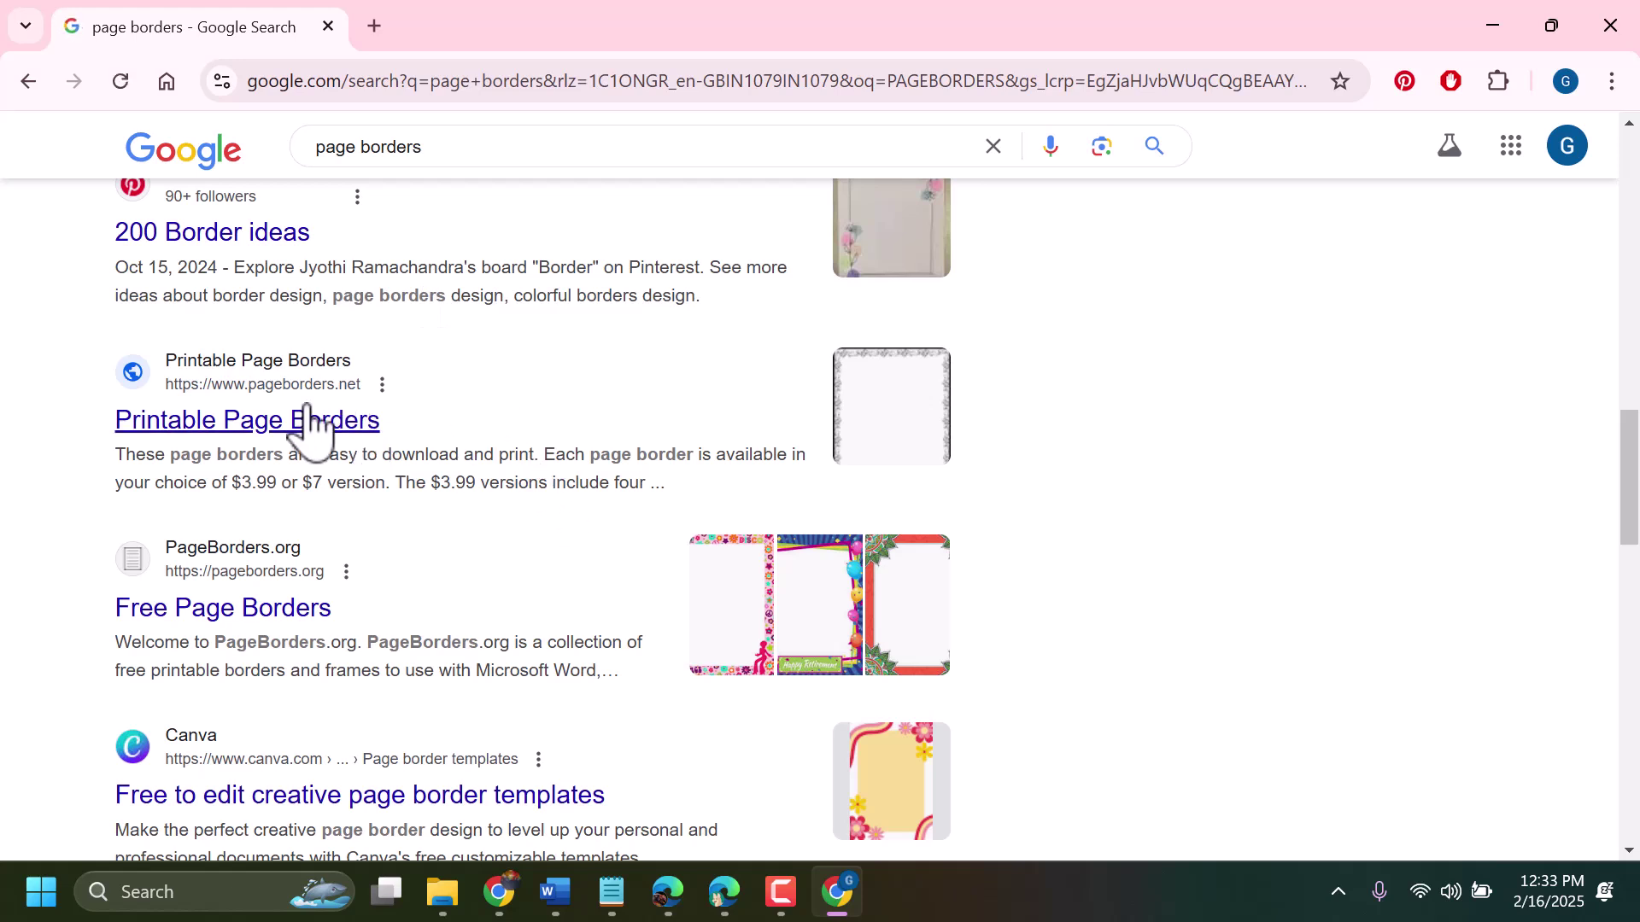
left_click(288, 447)
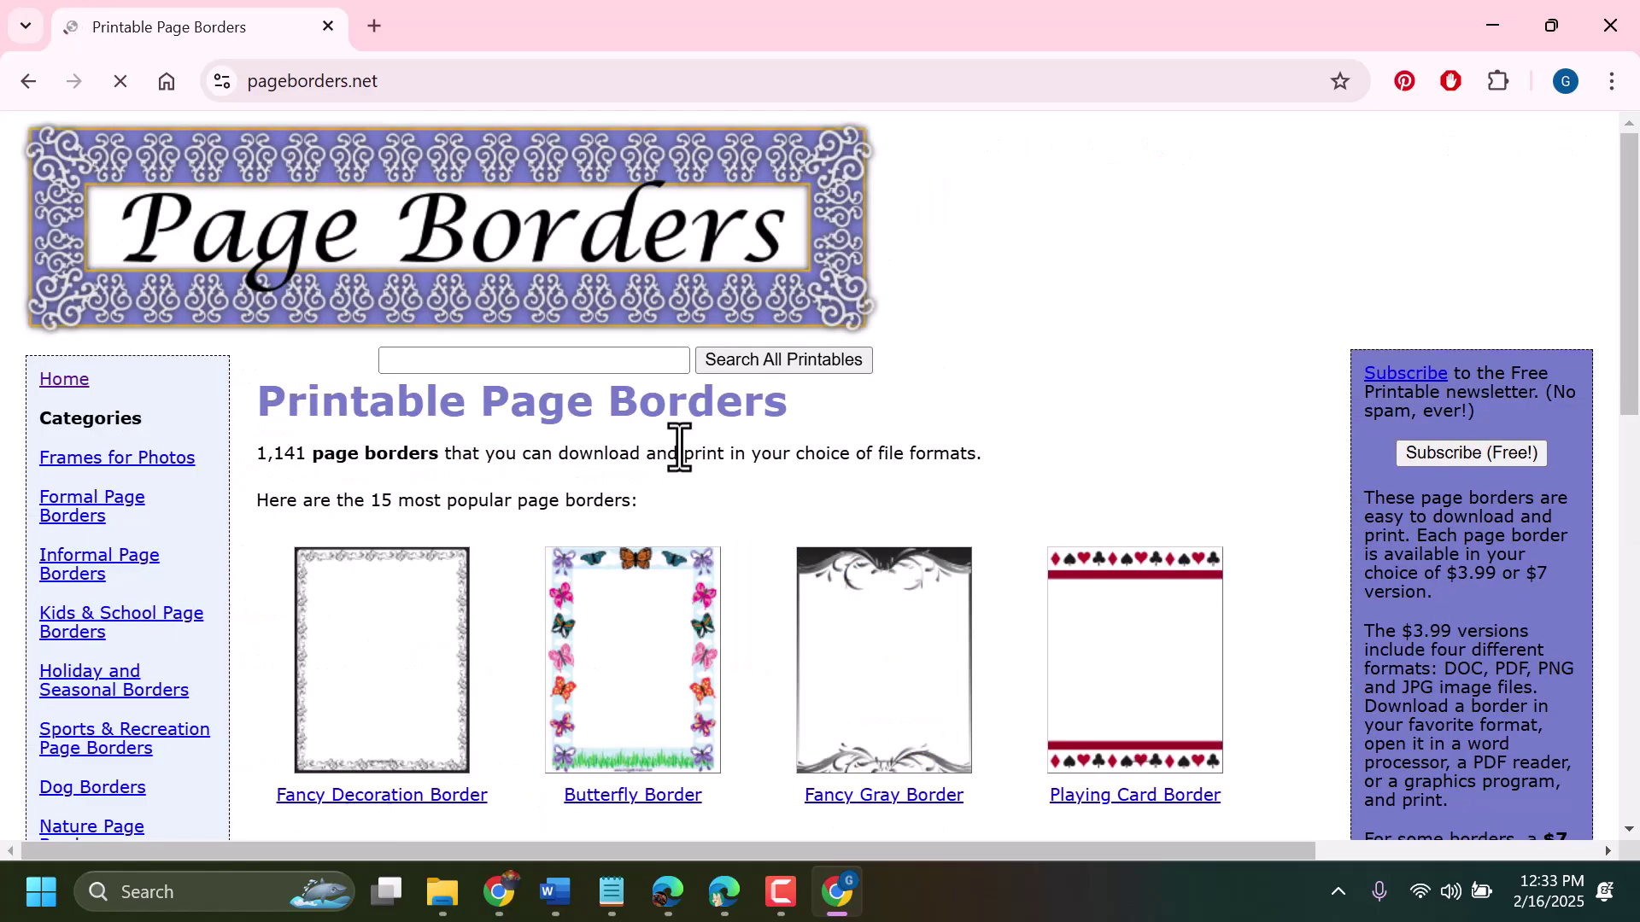
Look through the most popular page borders and open the Butterfly Border page
scroll(718, 495, "down", 5)
scroll(718, 497, "down", 3)
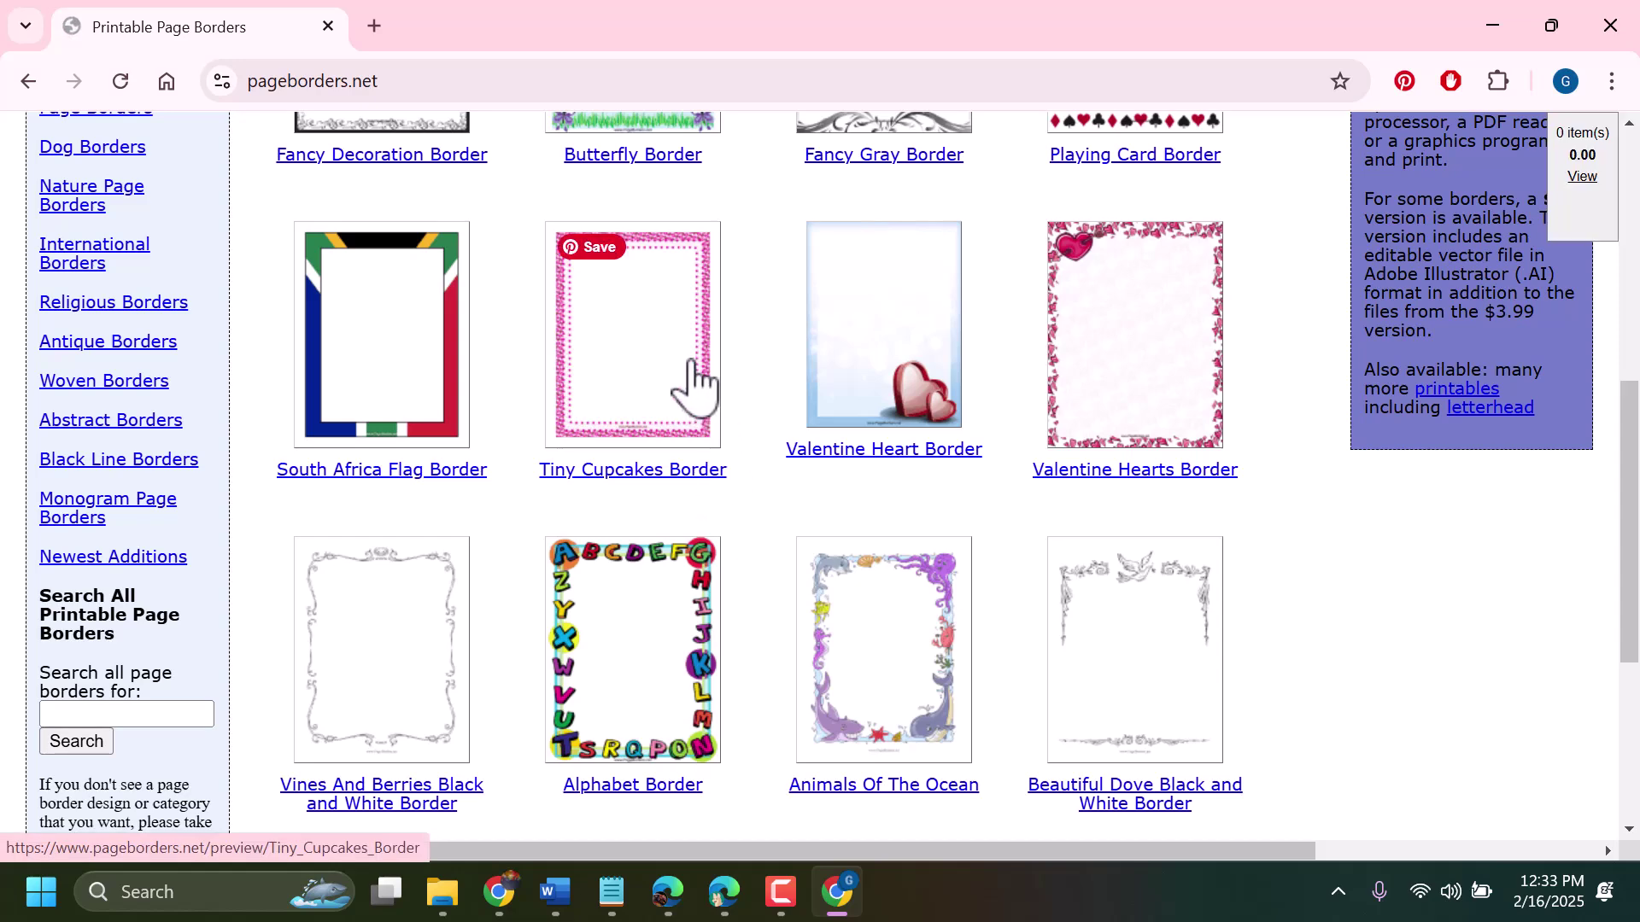
scroll(628, 290, "up", 3)
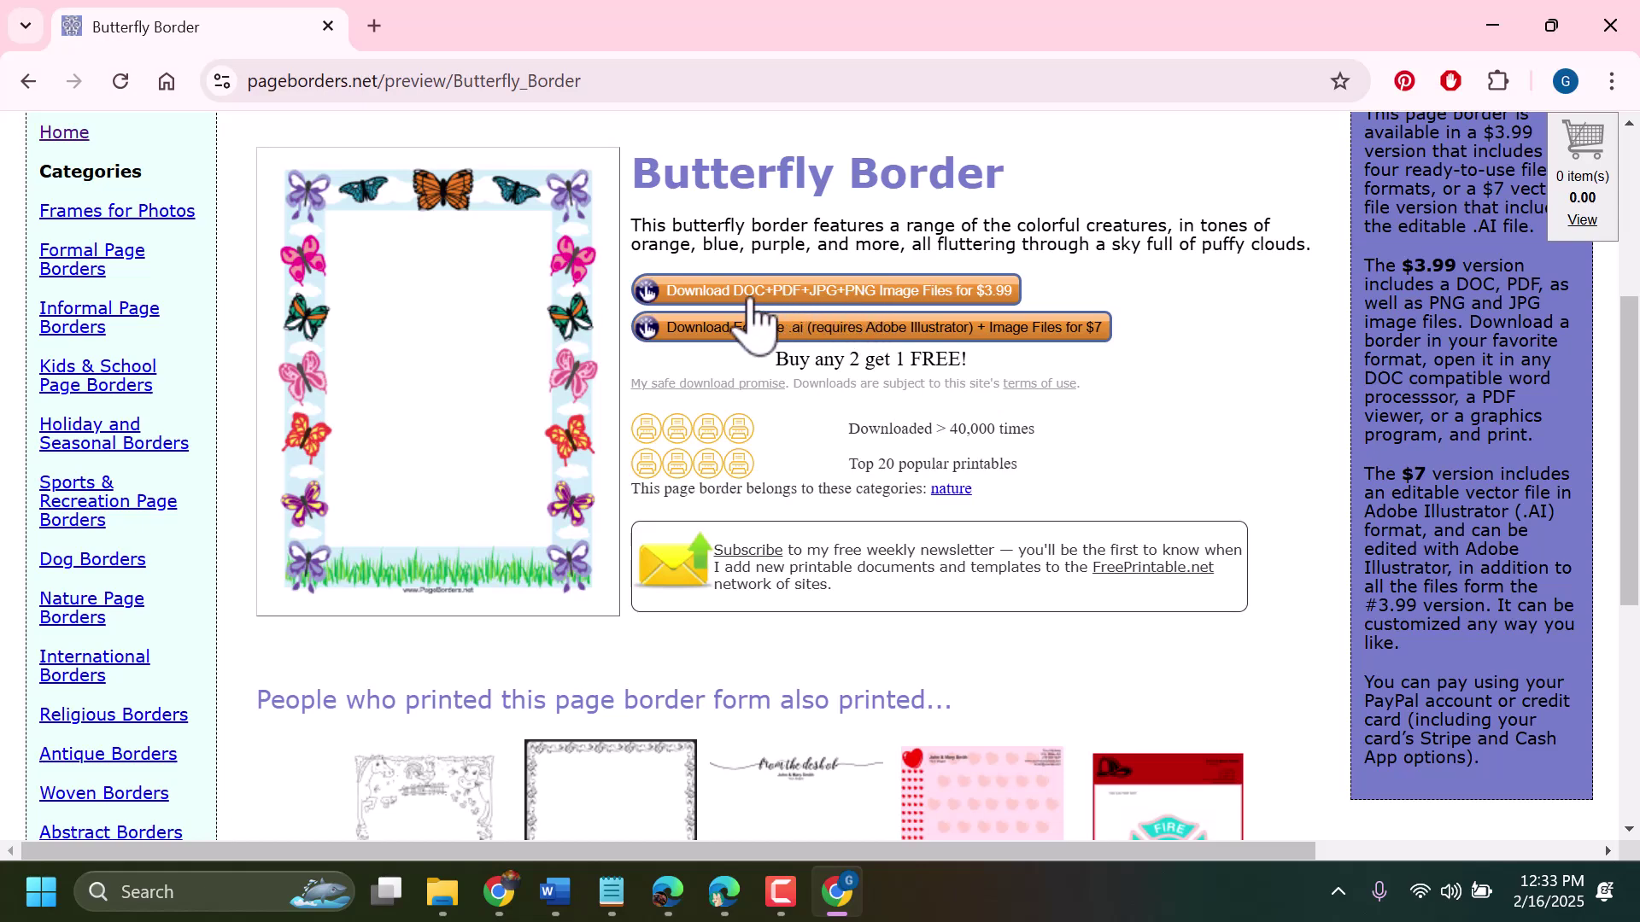
Review the Butterfly Border page's download options and related borders, and return to the border list
scroll(840, 549, "down", 5)
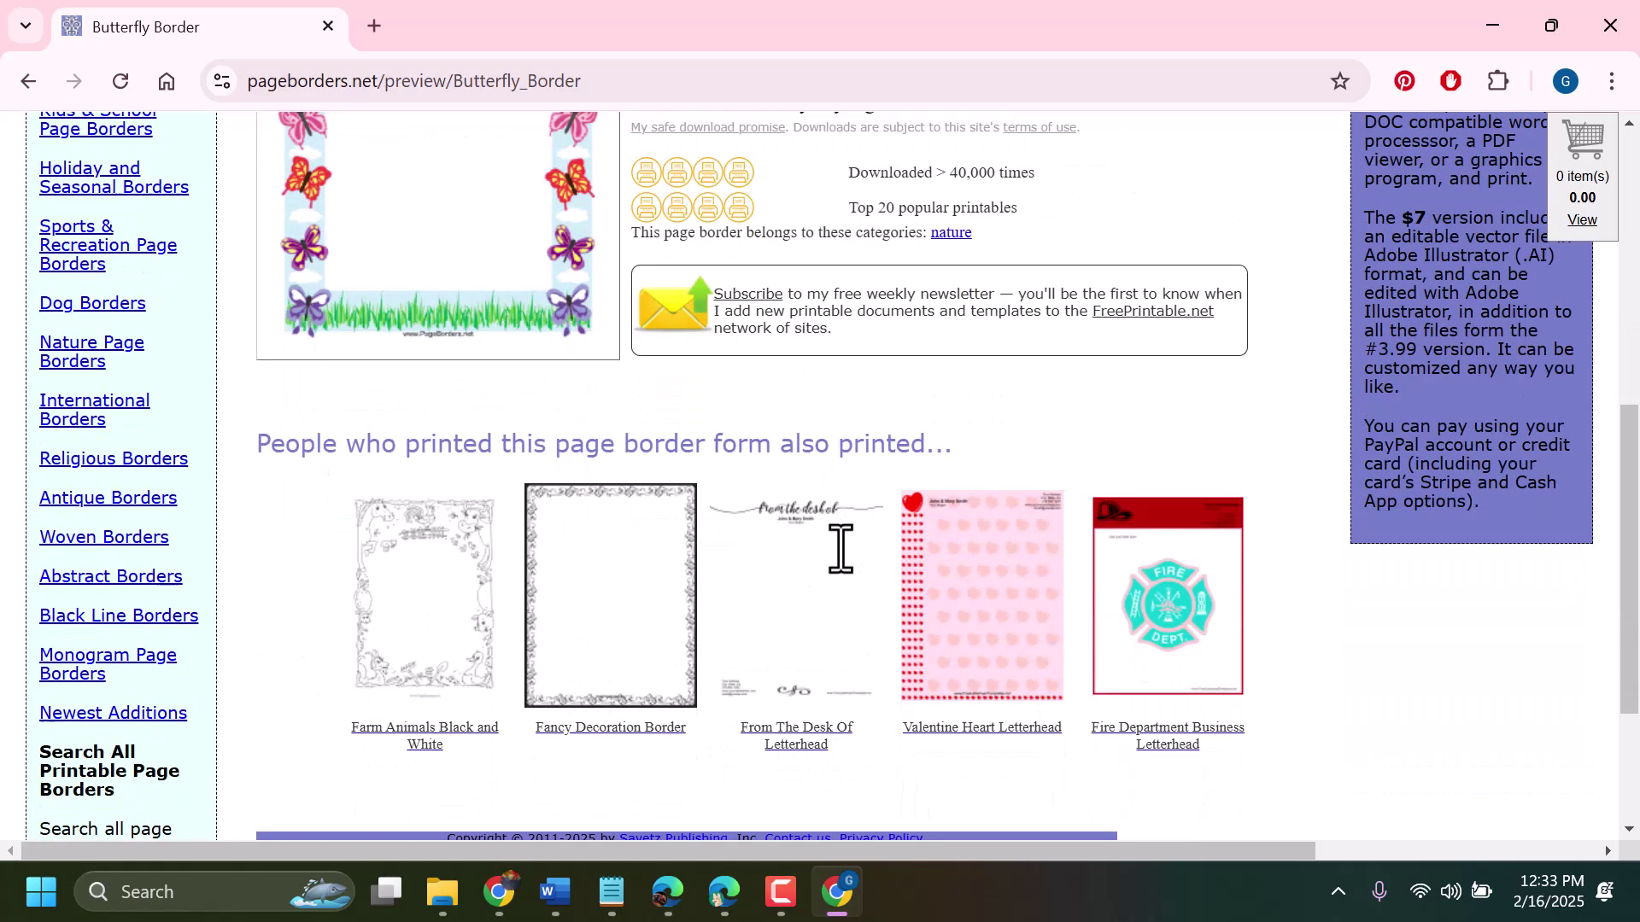
scroll(838, 550, "up", 7)
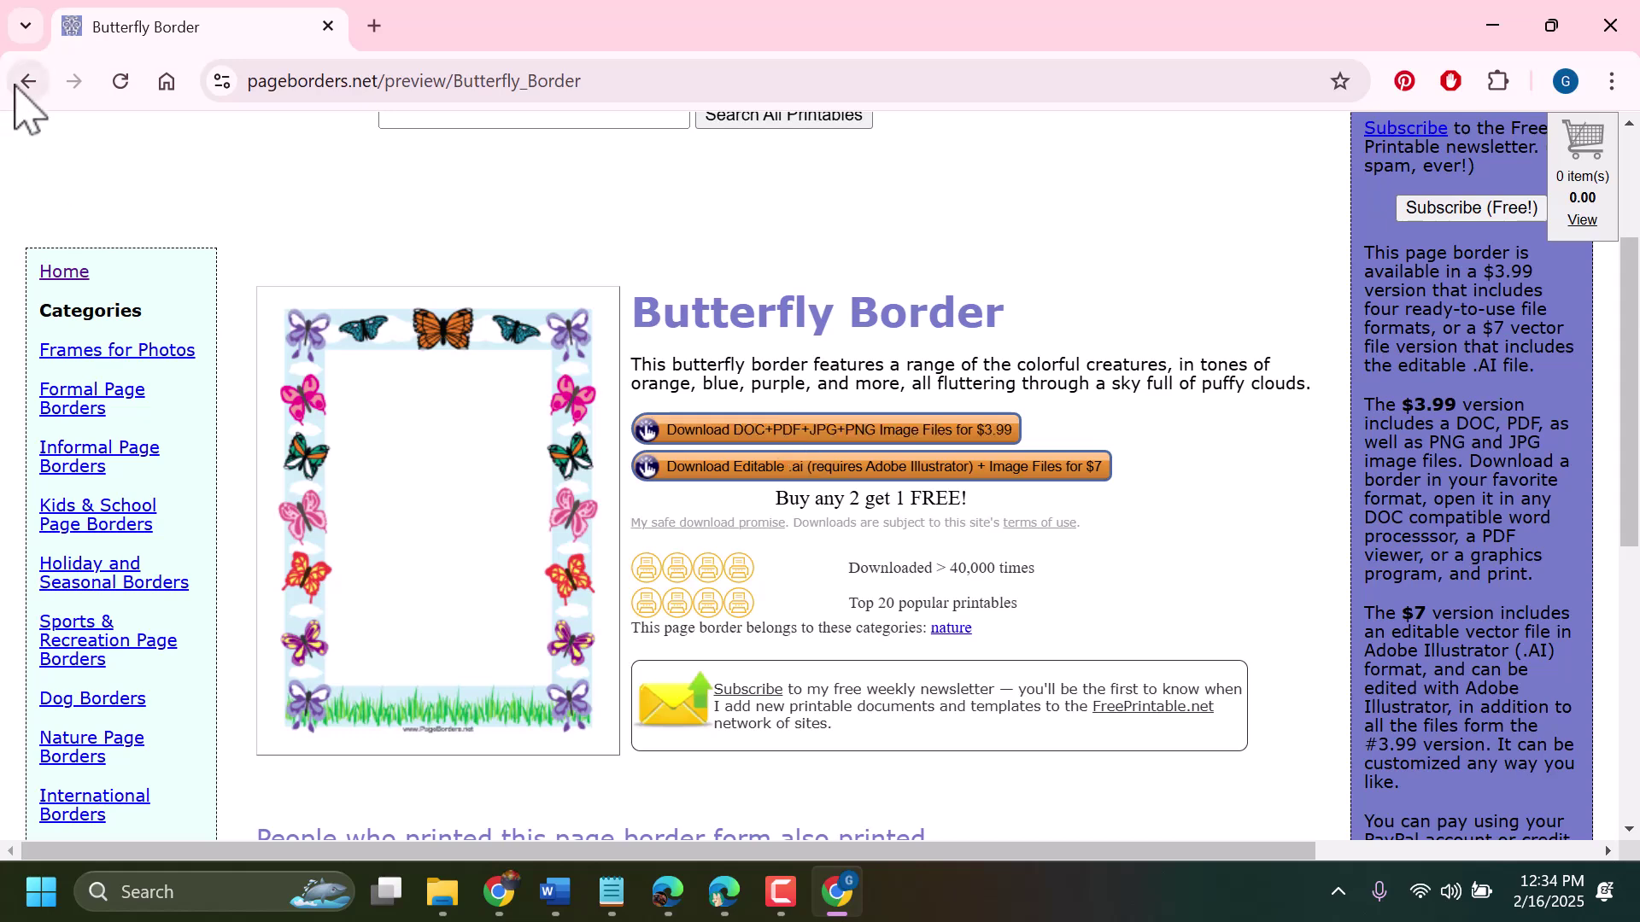
scroll(504, 461, "up", 3)
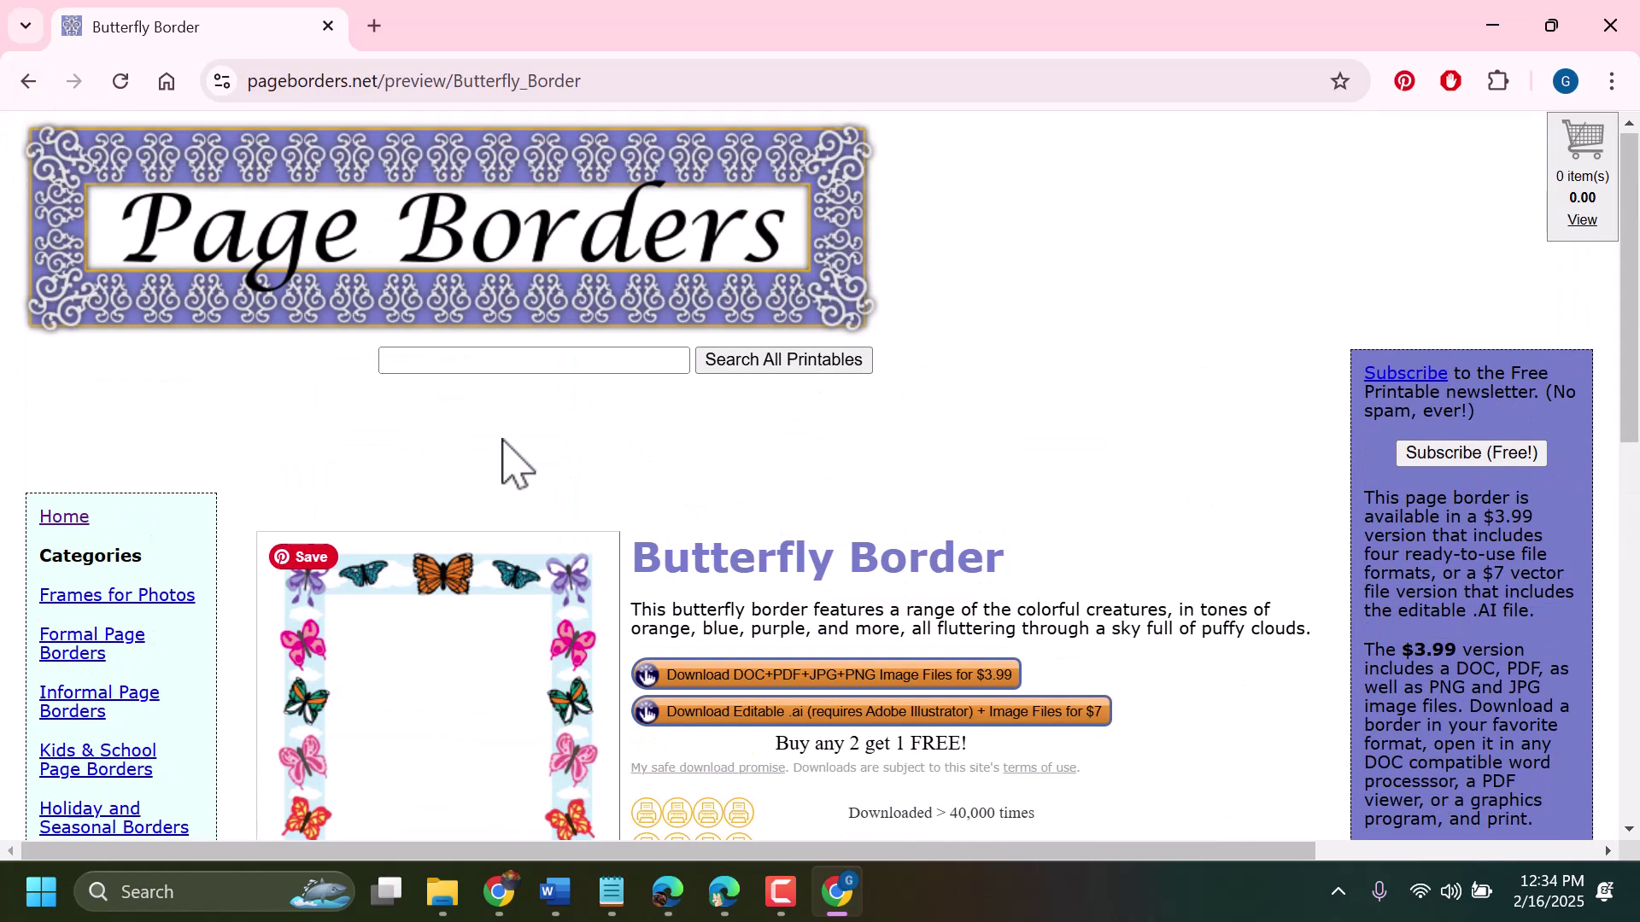
scroll(503, 440, "down", 10)
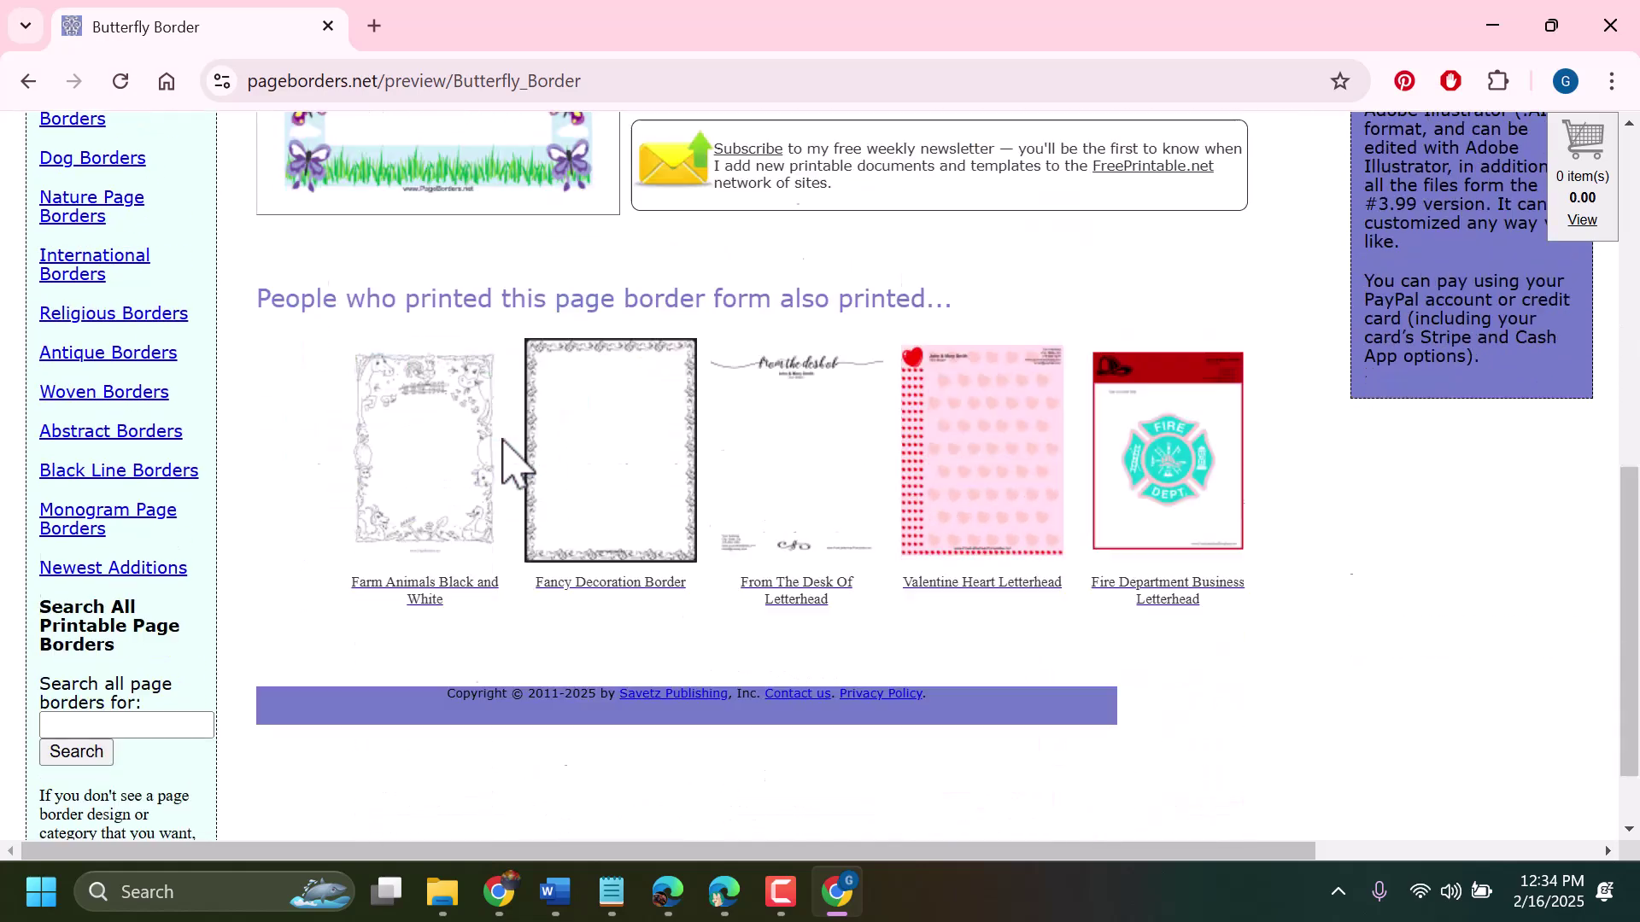
scroll(504, 461, "up", 7)
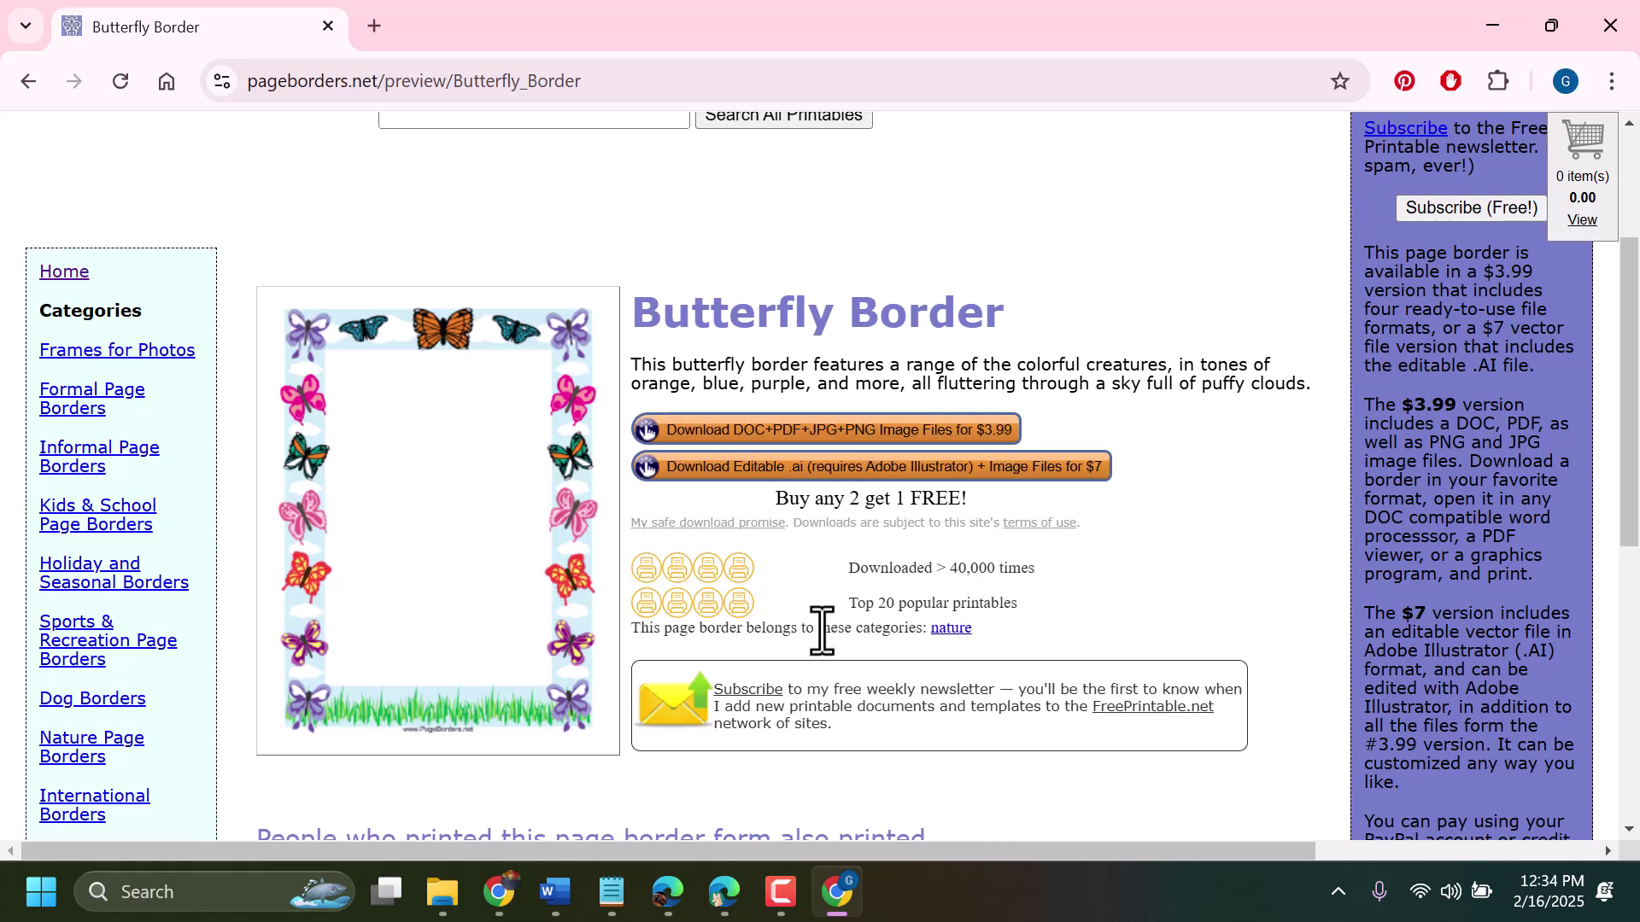
scroll(821, 632, "down", 6)
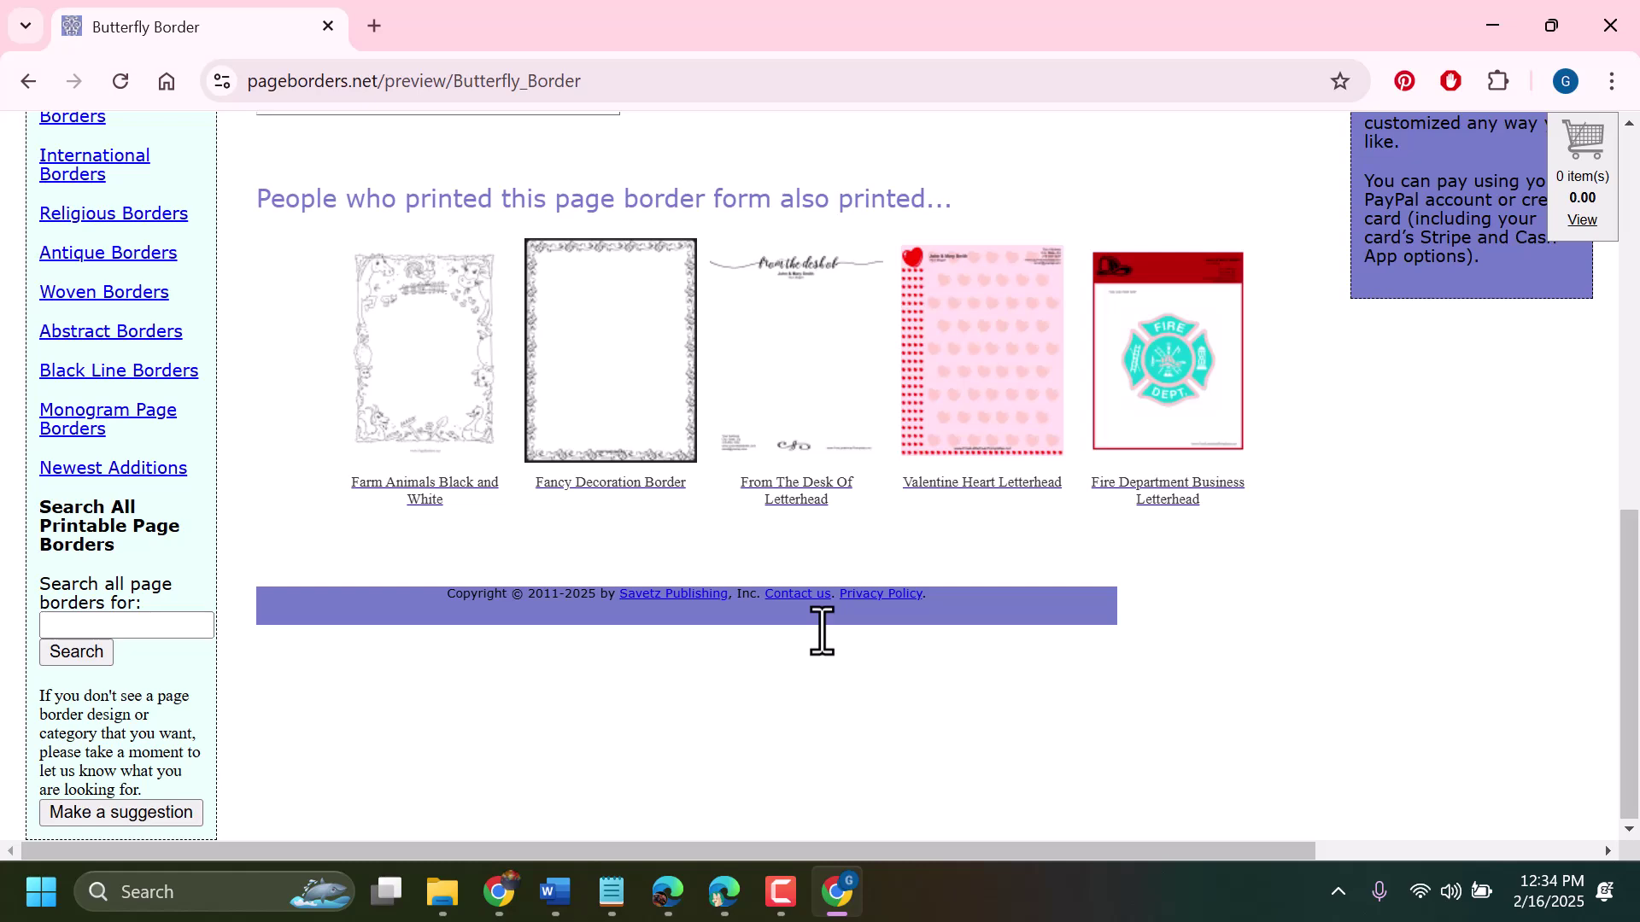
left_click(28, 82)
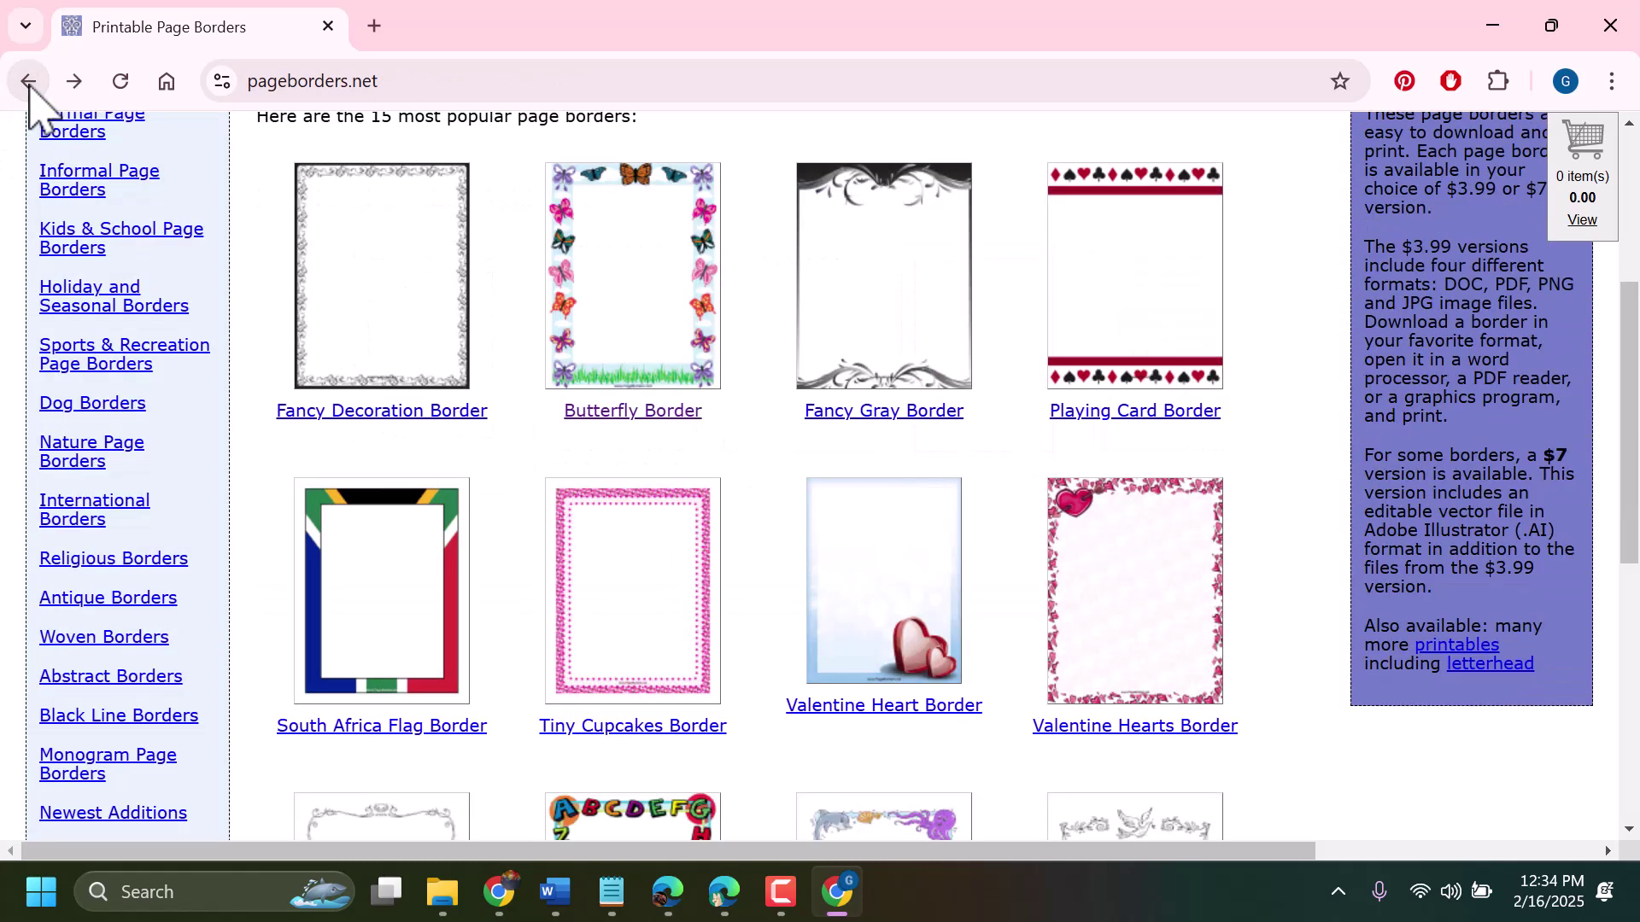
View the Tiny Cupcakes Border page and go back to the Google results for page borders
left_click(616, 593)
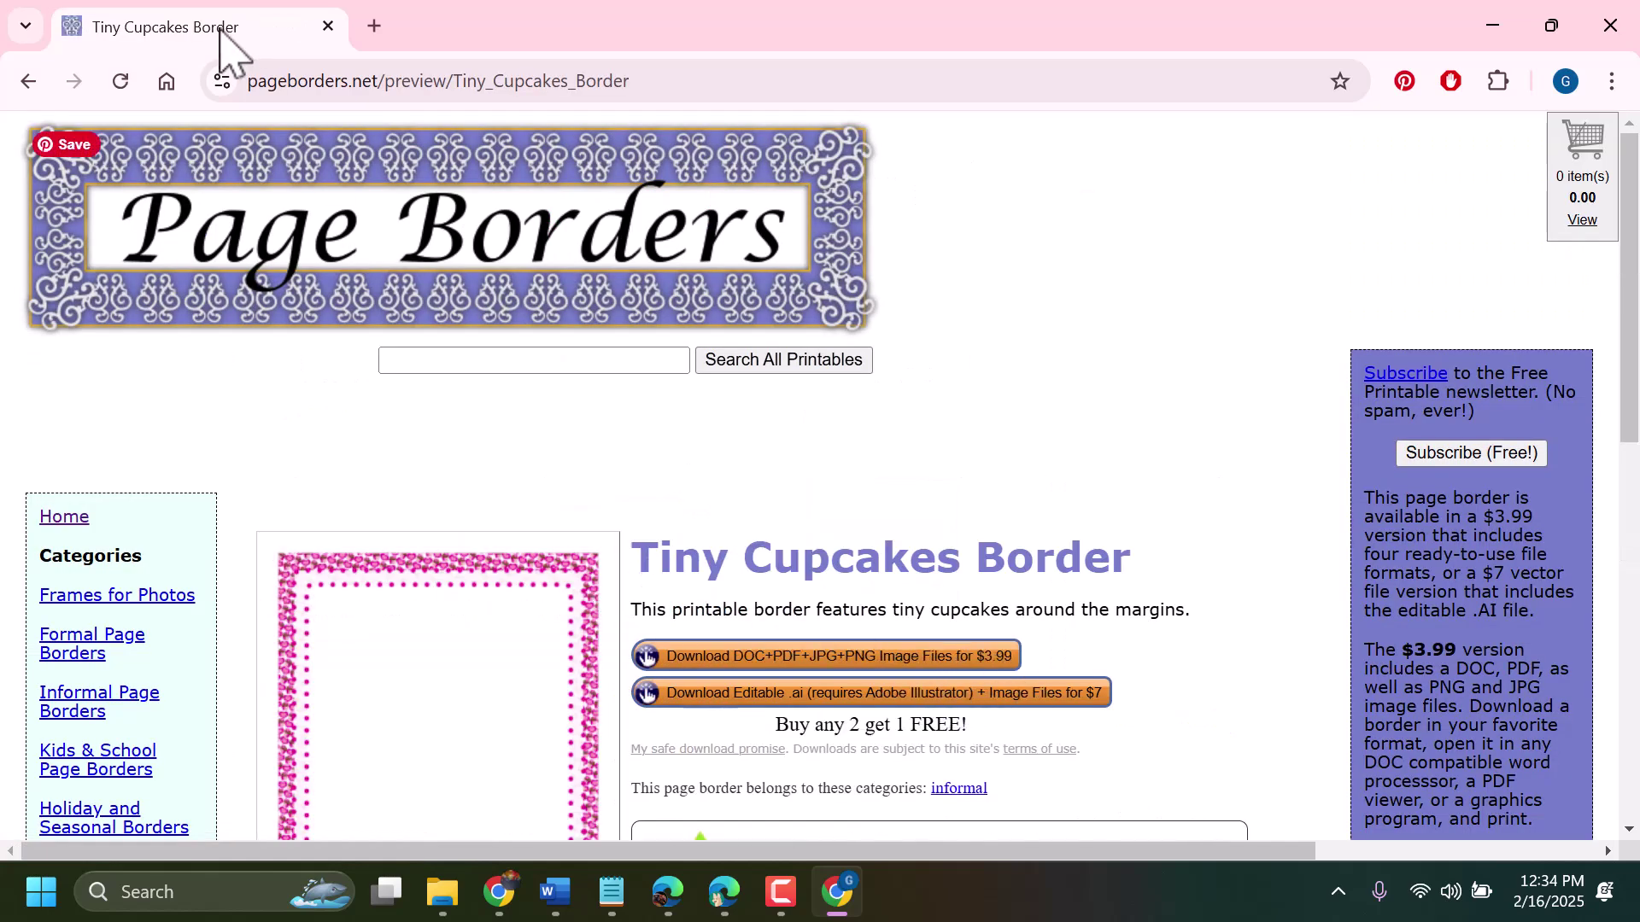
left_click(28, 81)
left_click(28, 81)
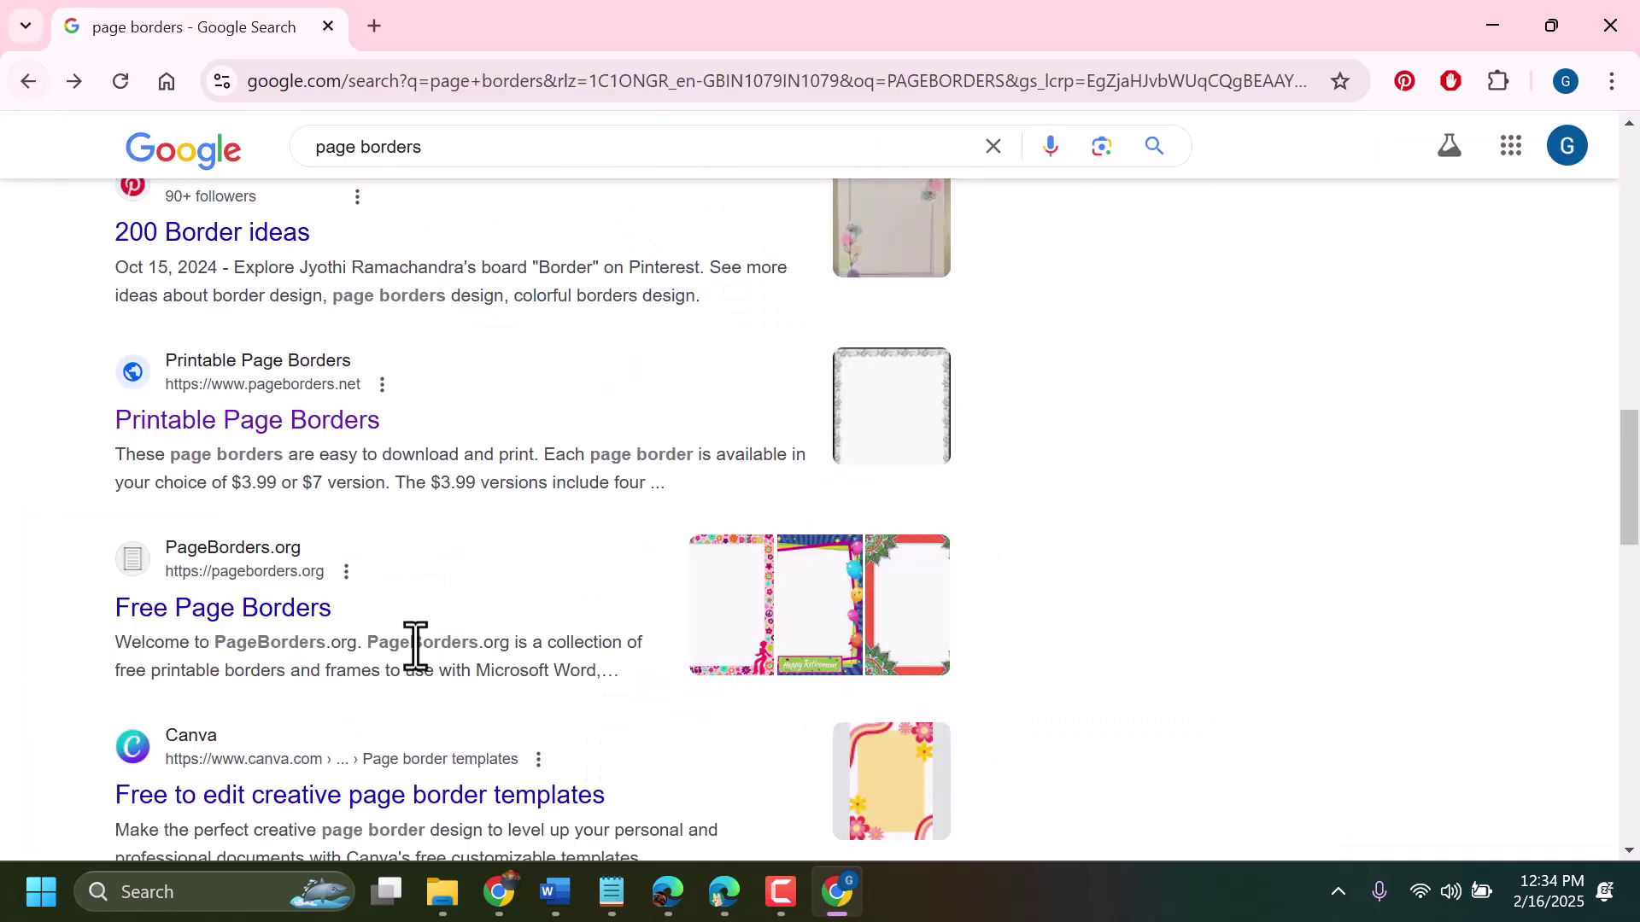
Refine the Google search to "page borders free download"
left_click(493, 159)
type("FREE")
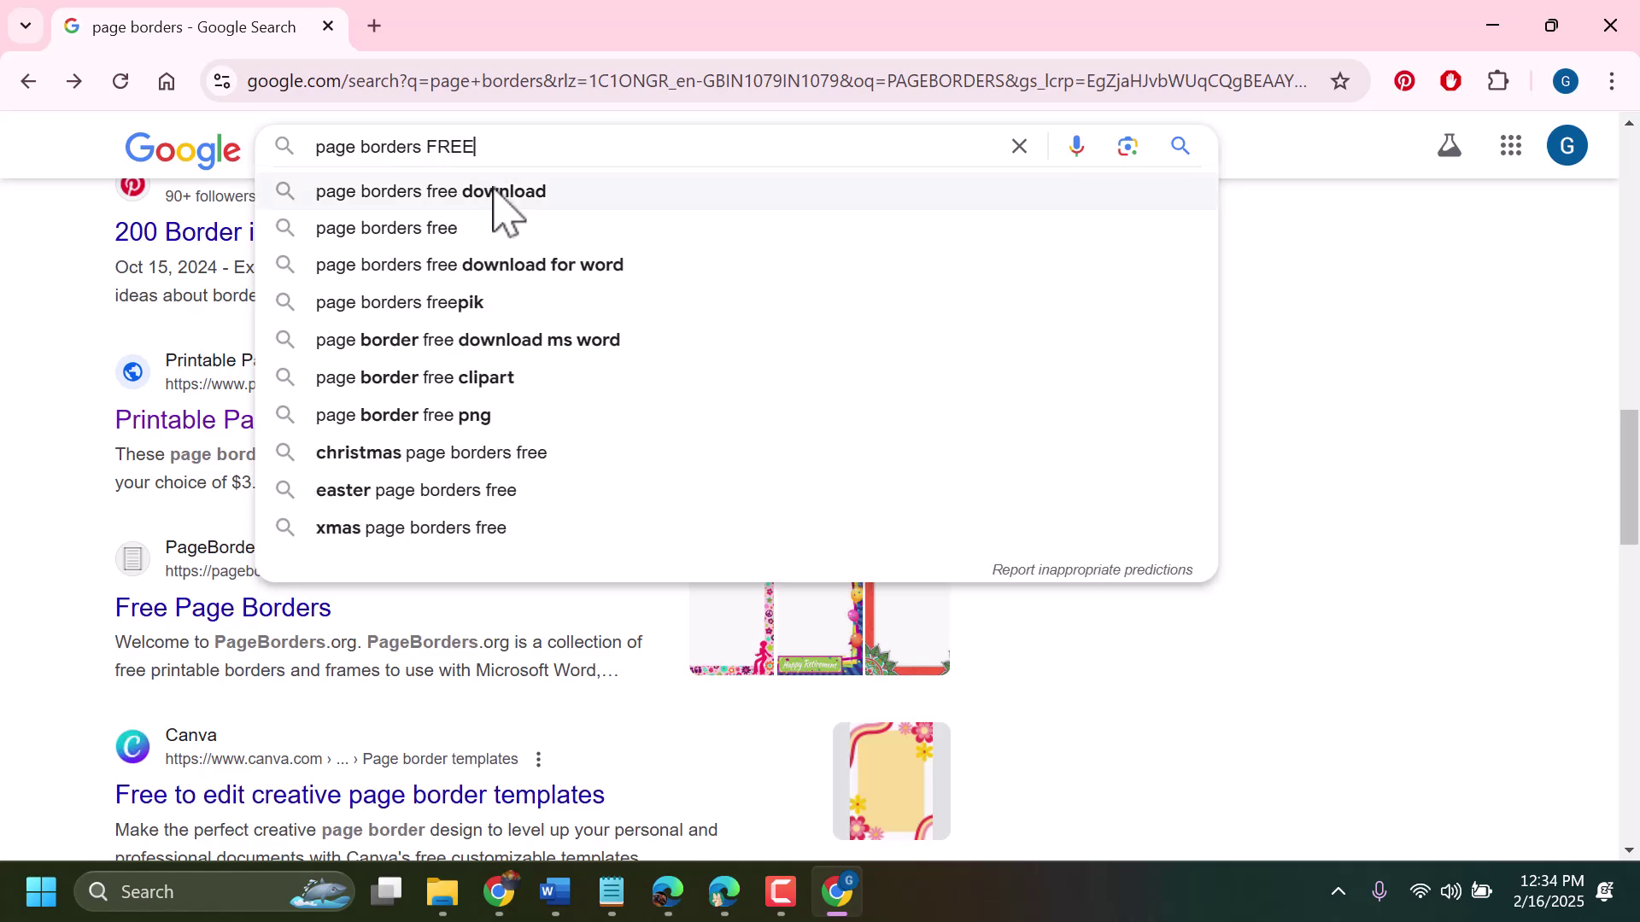
left_click(494, 192)
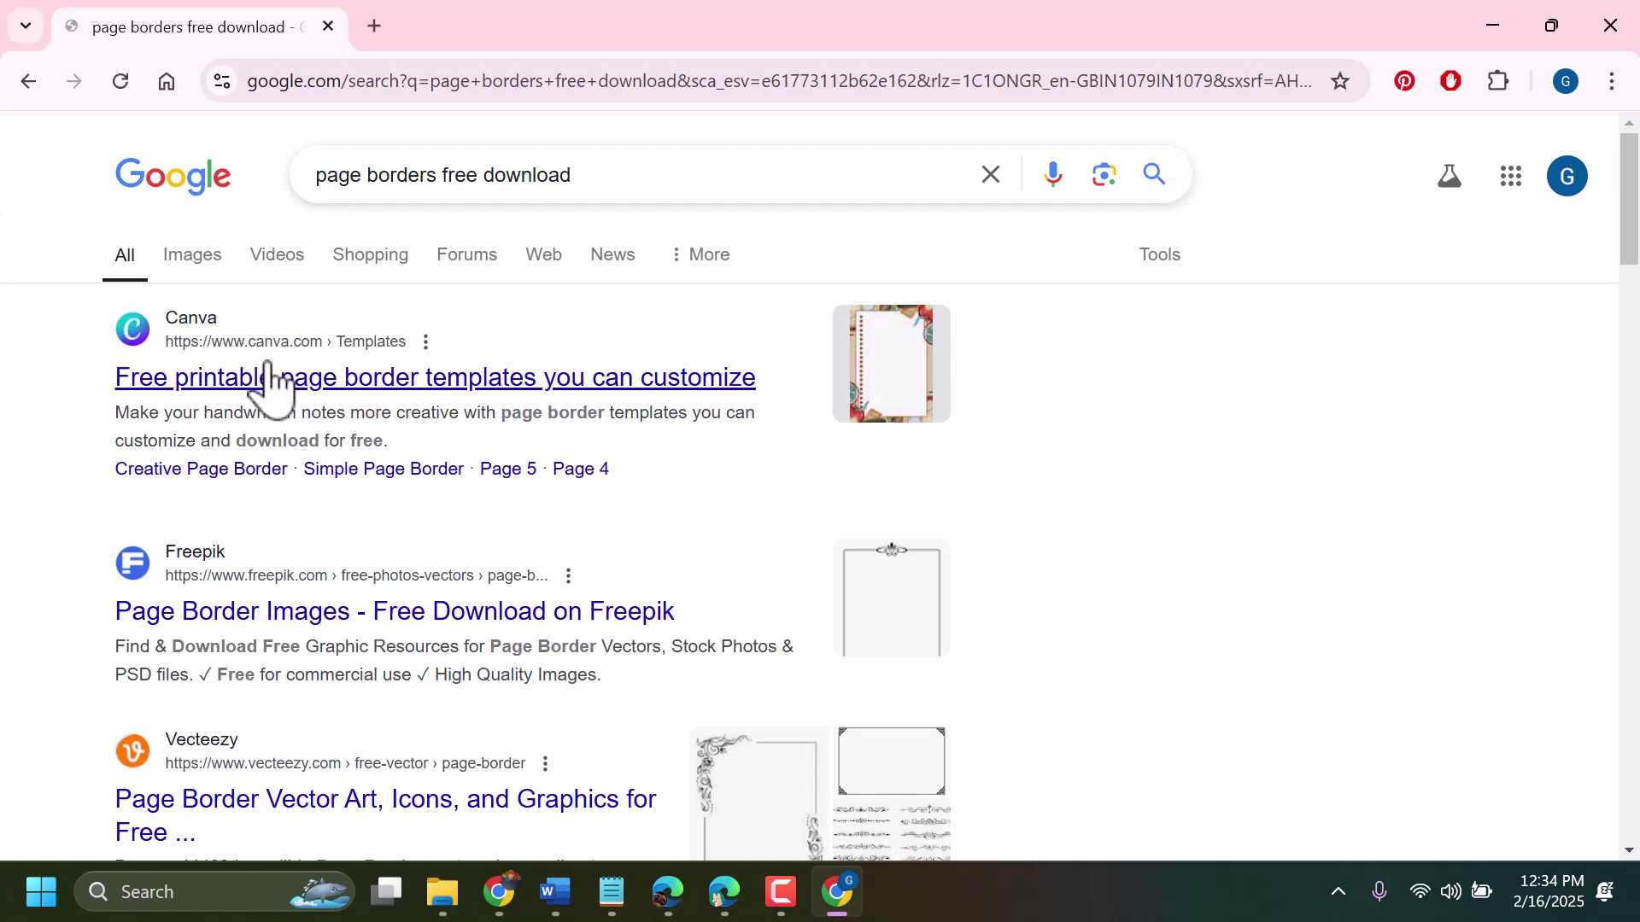
Look through the free download results and open "Page borders vector vectors images" from All-free-download.com
scroll(414, 465, "down", 3)
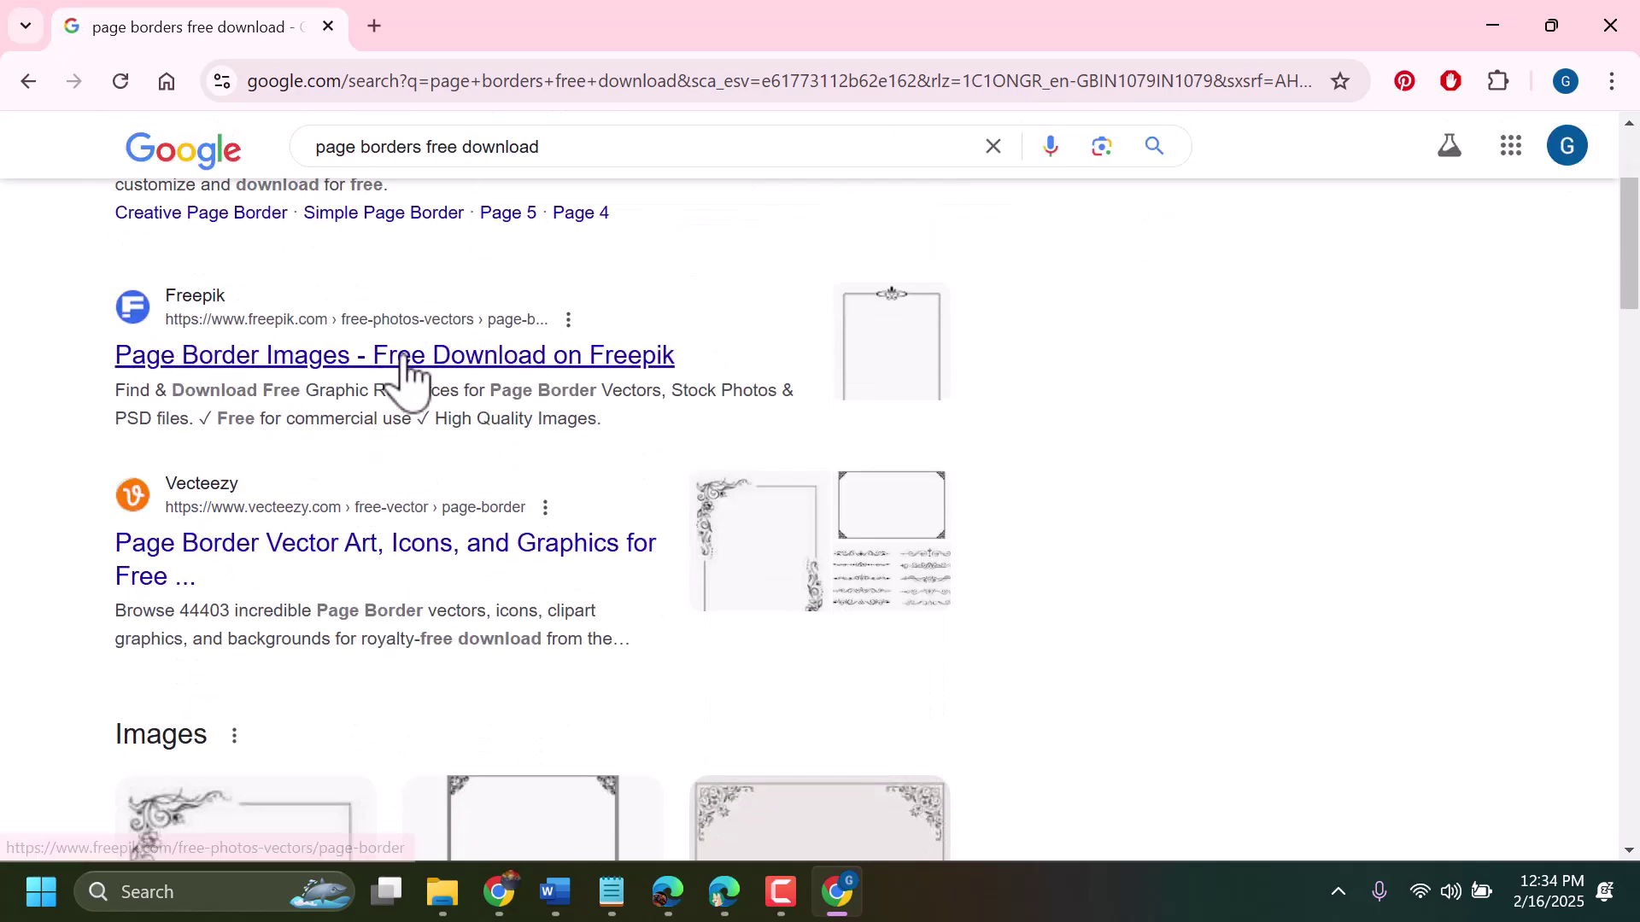
scroll(444, 475, "down", 3)
scroll(443, 495, "up", 1)
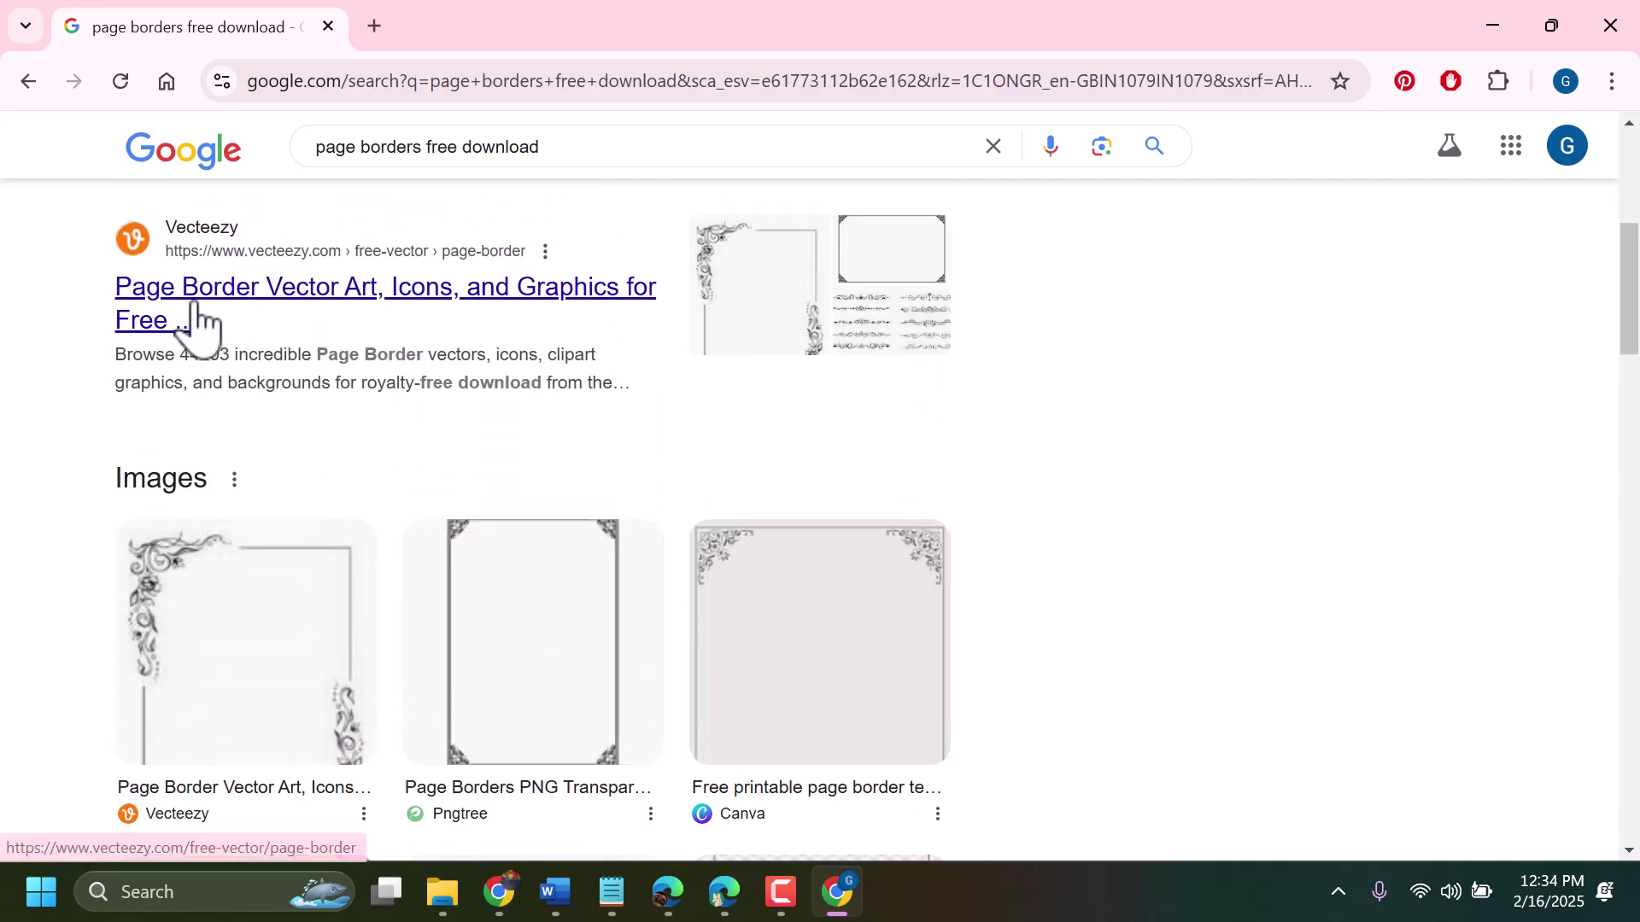
scroll(630, 487, "down", 9)
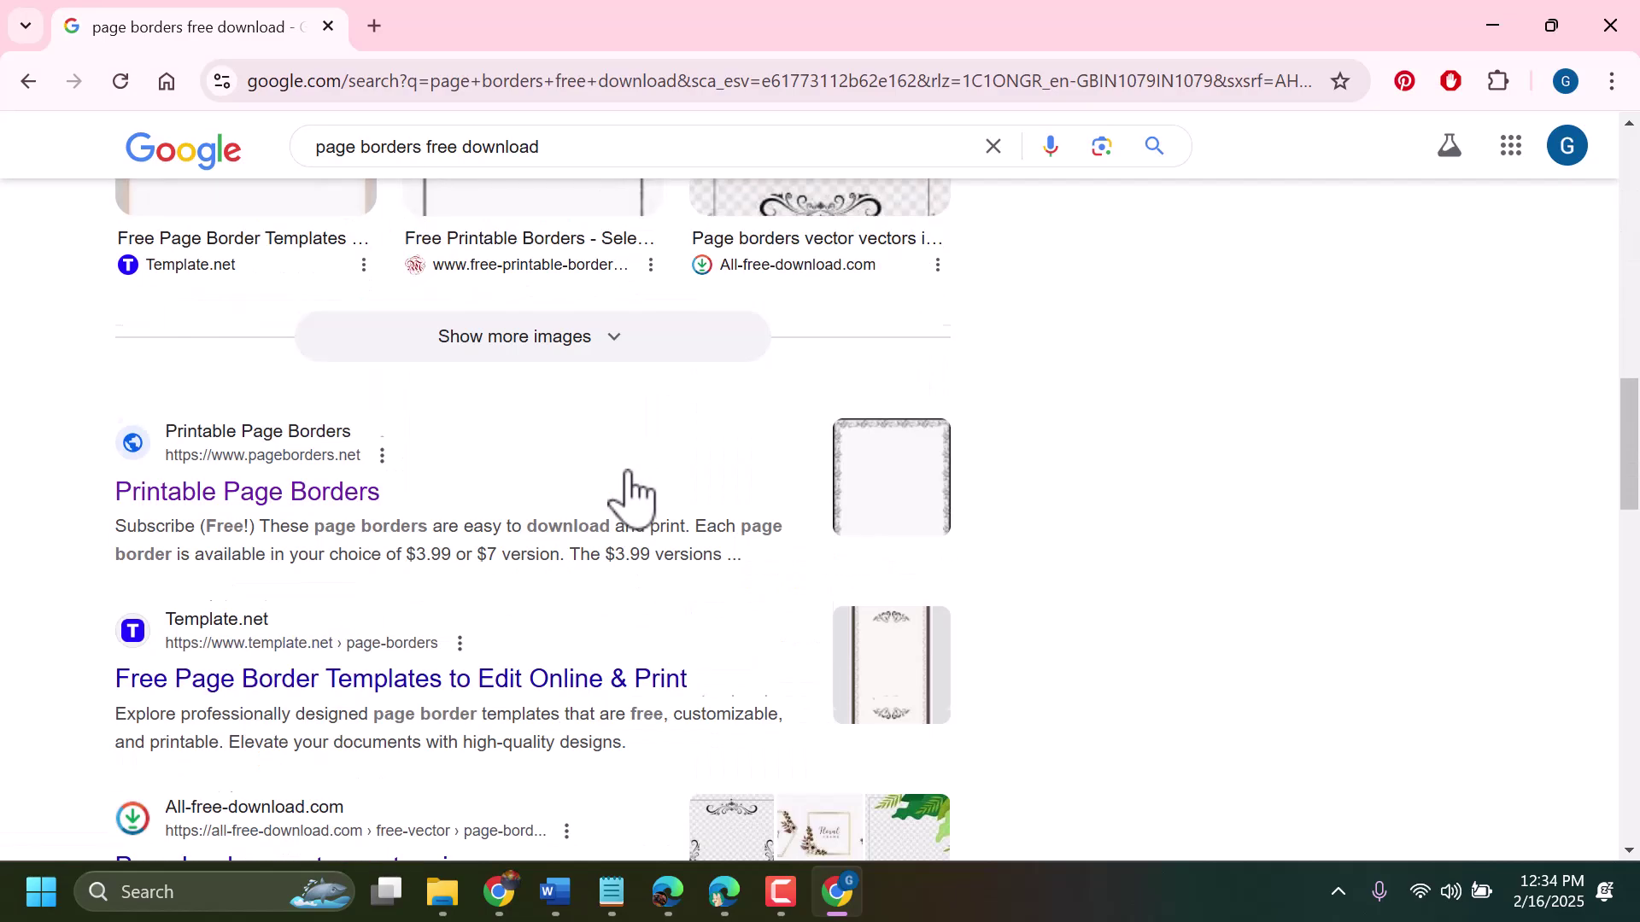
scroll(632, 491, "up", 2)
scroll(630, 493, "down", 1)
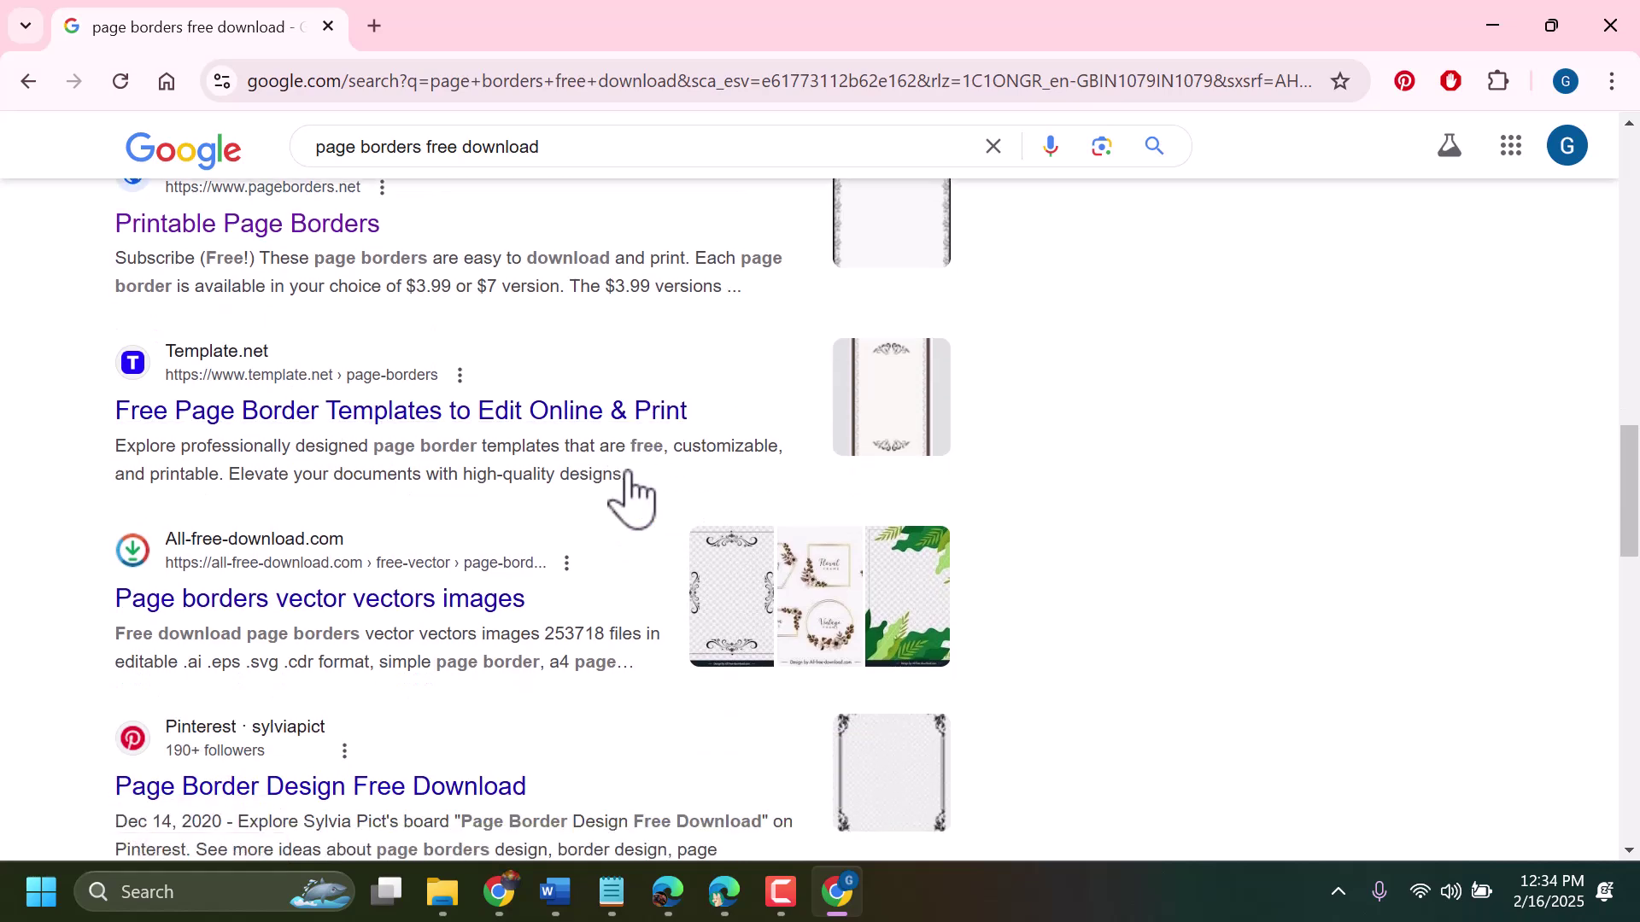
scroll(630, 474, "down", 3)
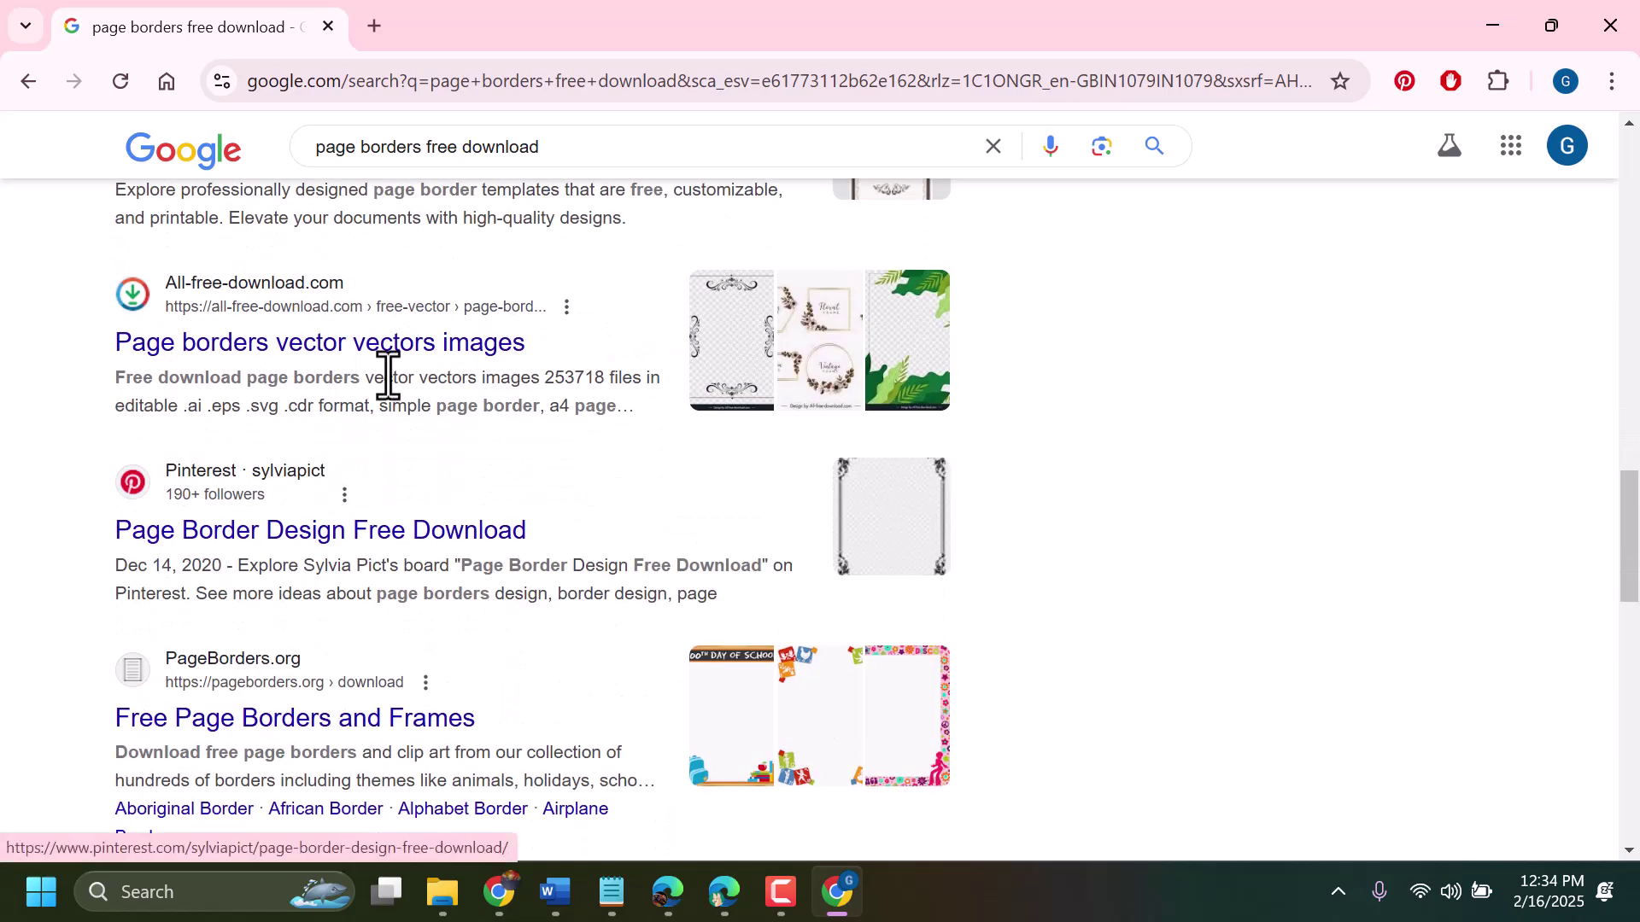
left_click(311, 346)
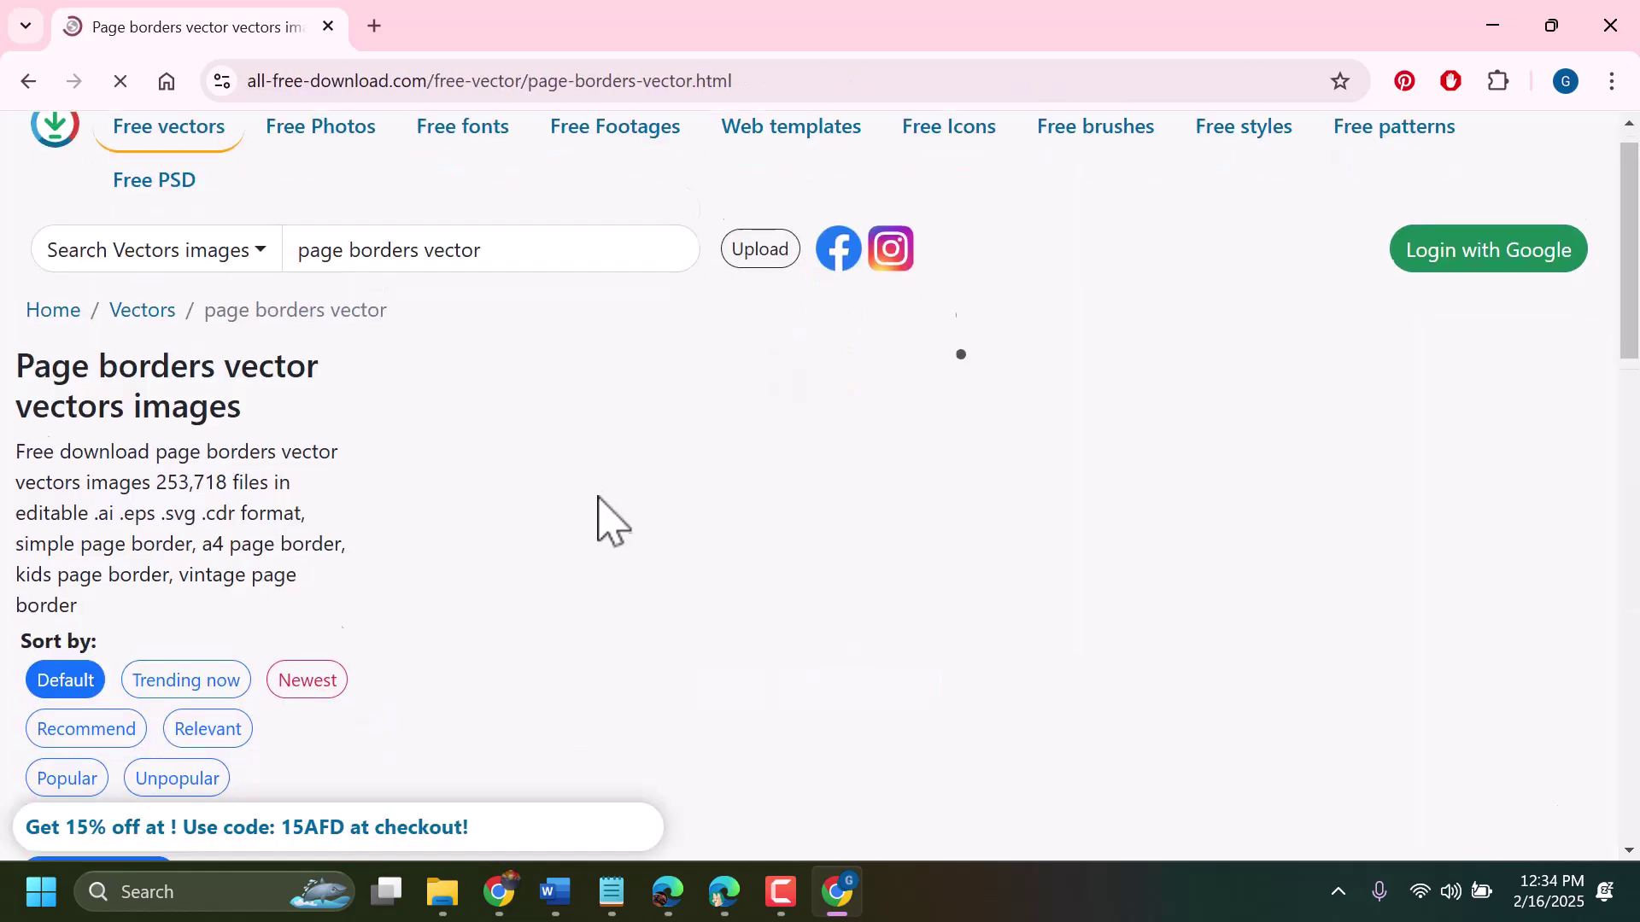
Browse the page border vectors and open the Persian border template with the dark elegant symmetric design
scroll(597, 498, "down", 15)
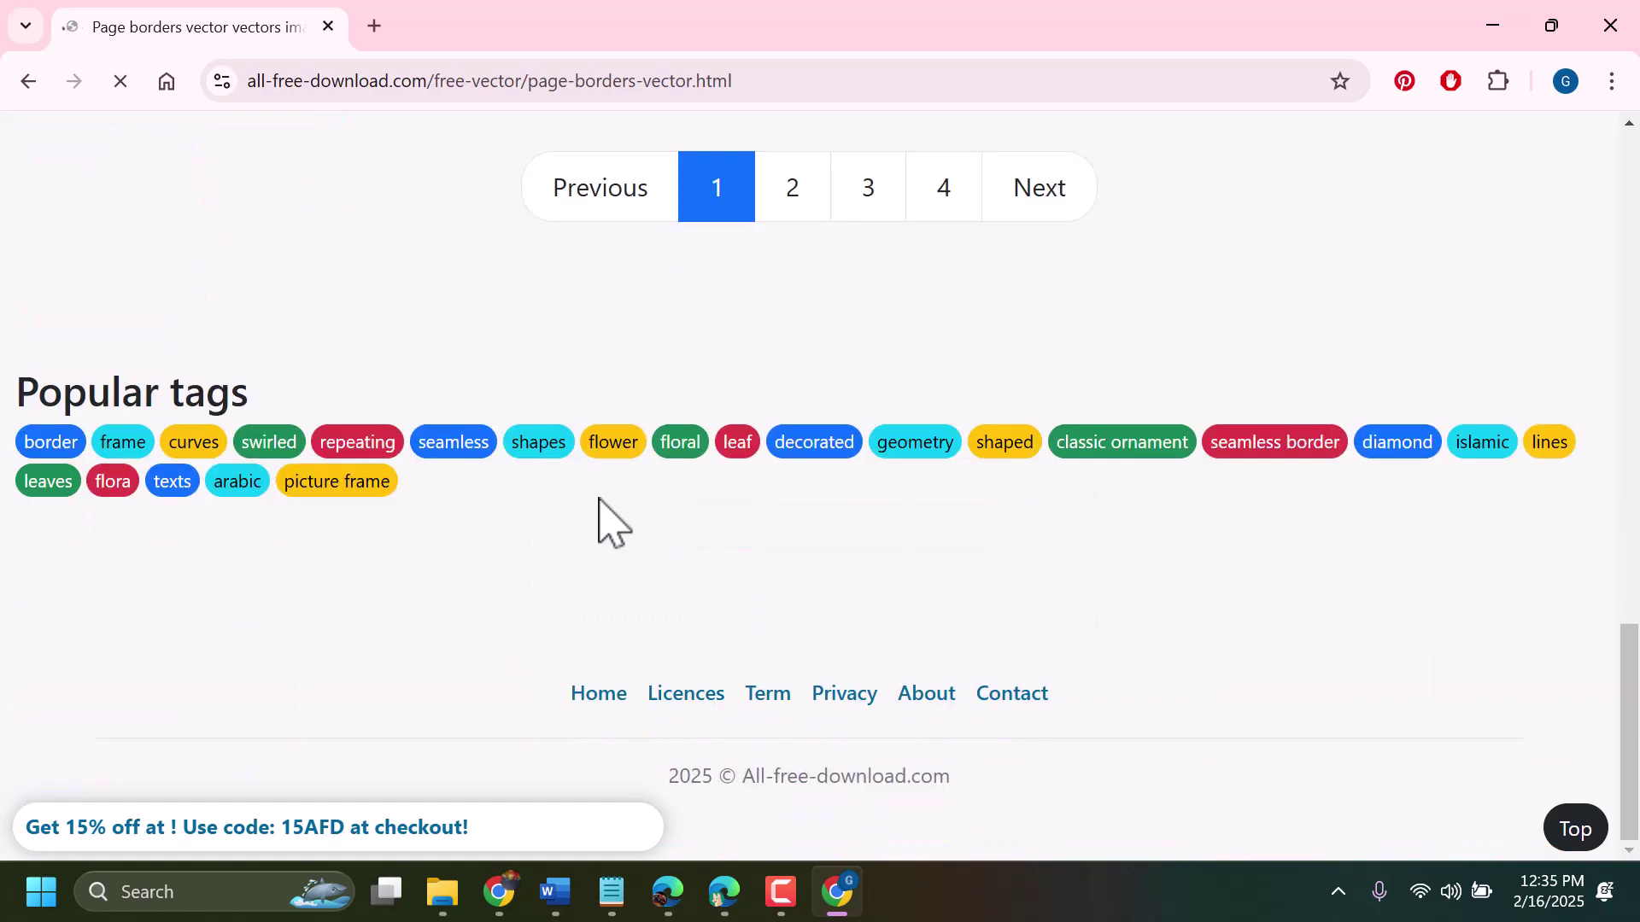
scroll(599, 500, "up", 10)
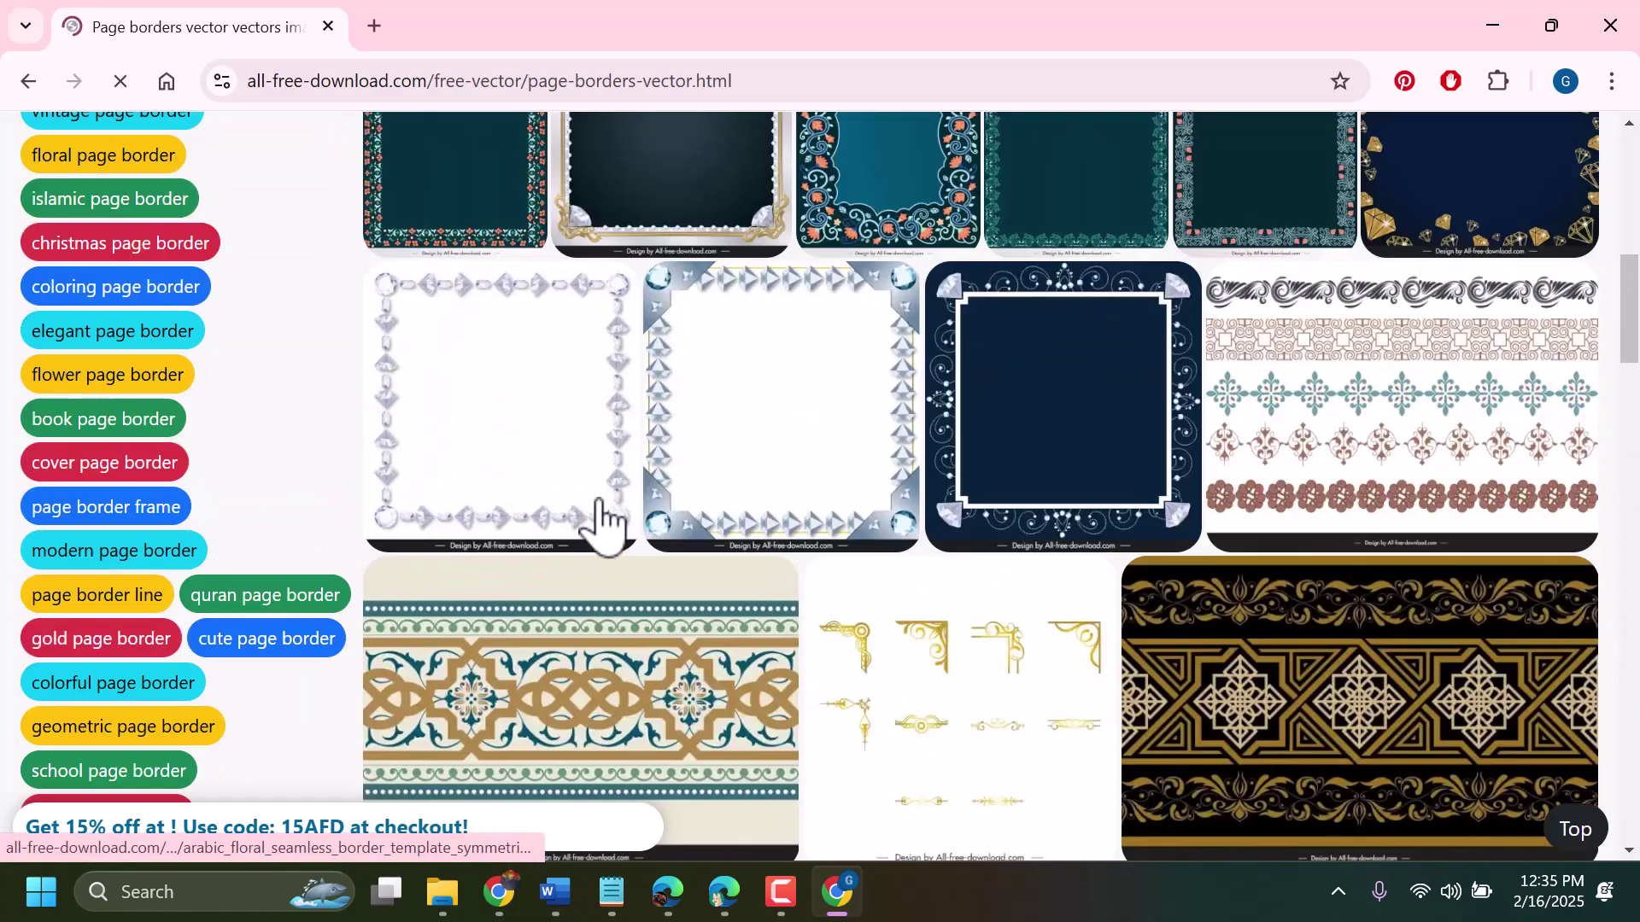
scroll(598, 525, "up", 5)
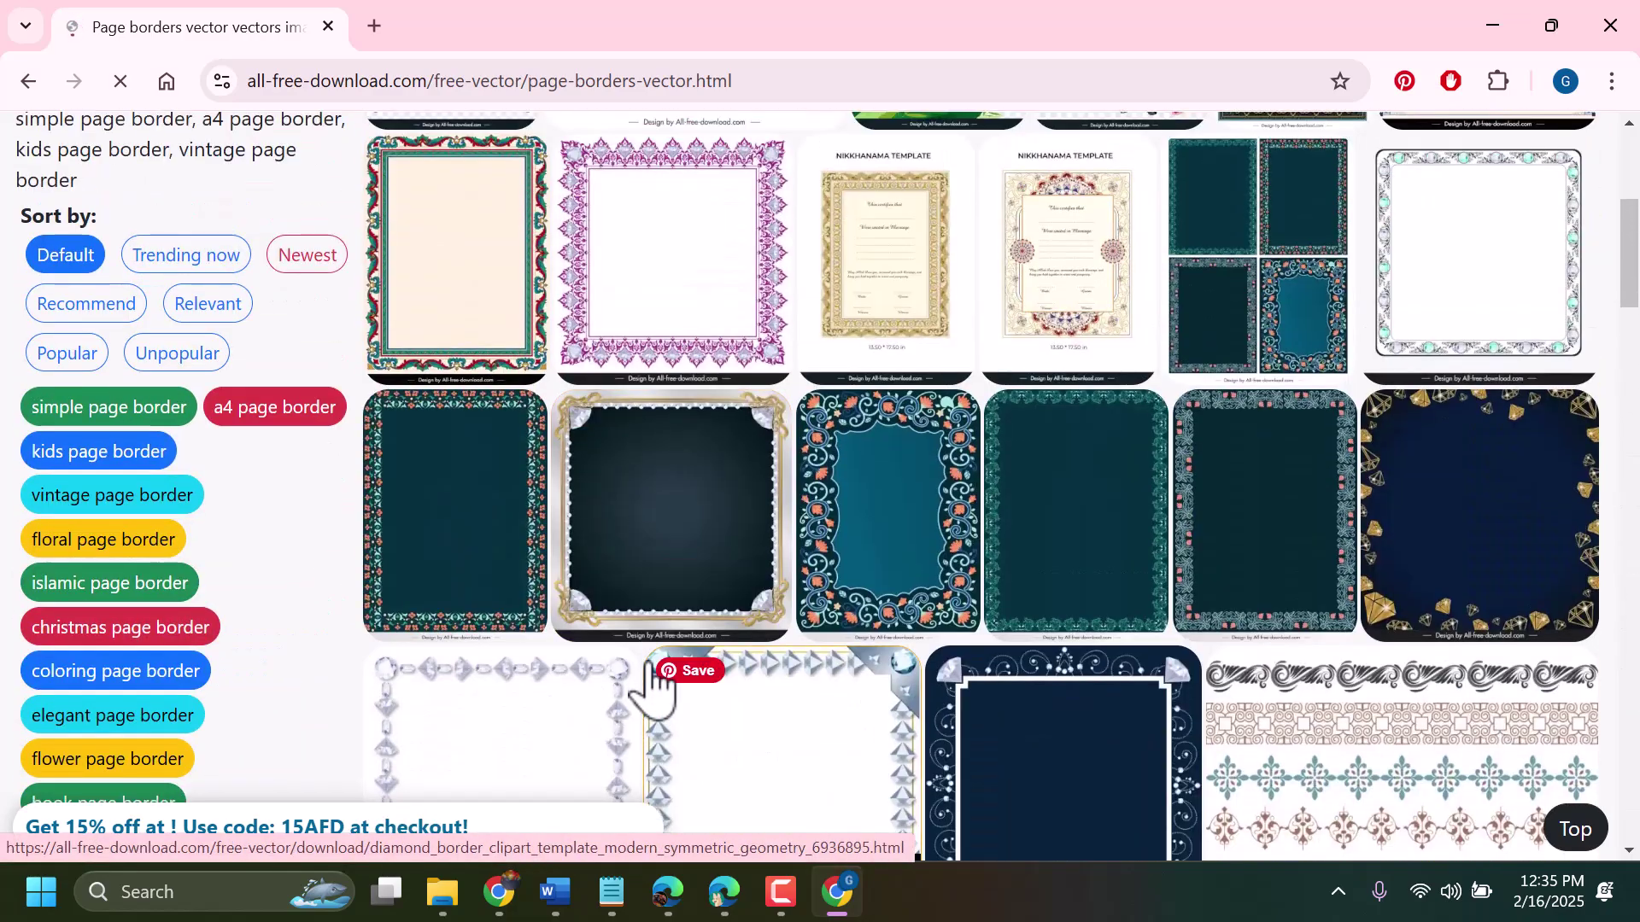
scroll(654, 683, "up", 3)
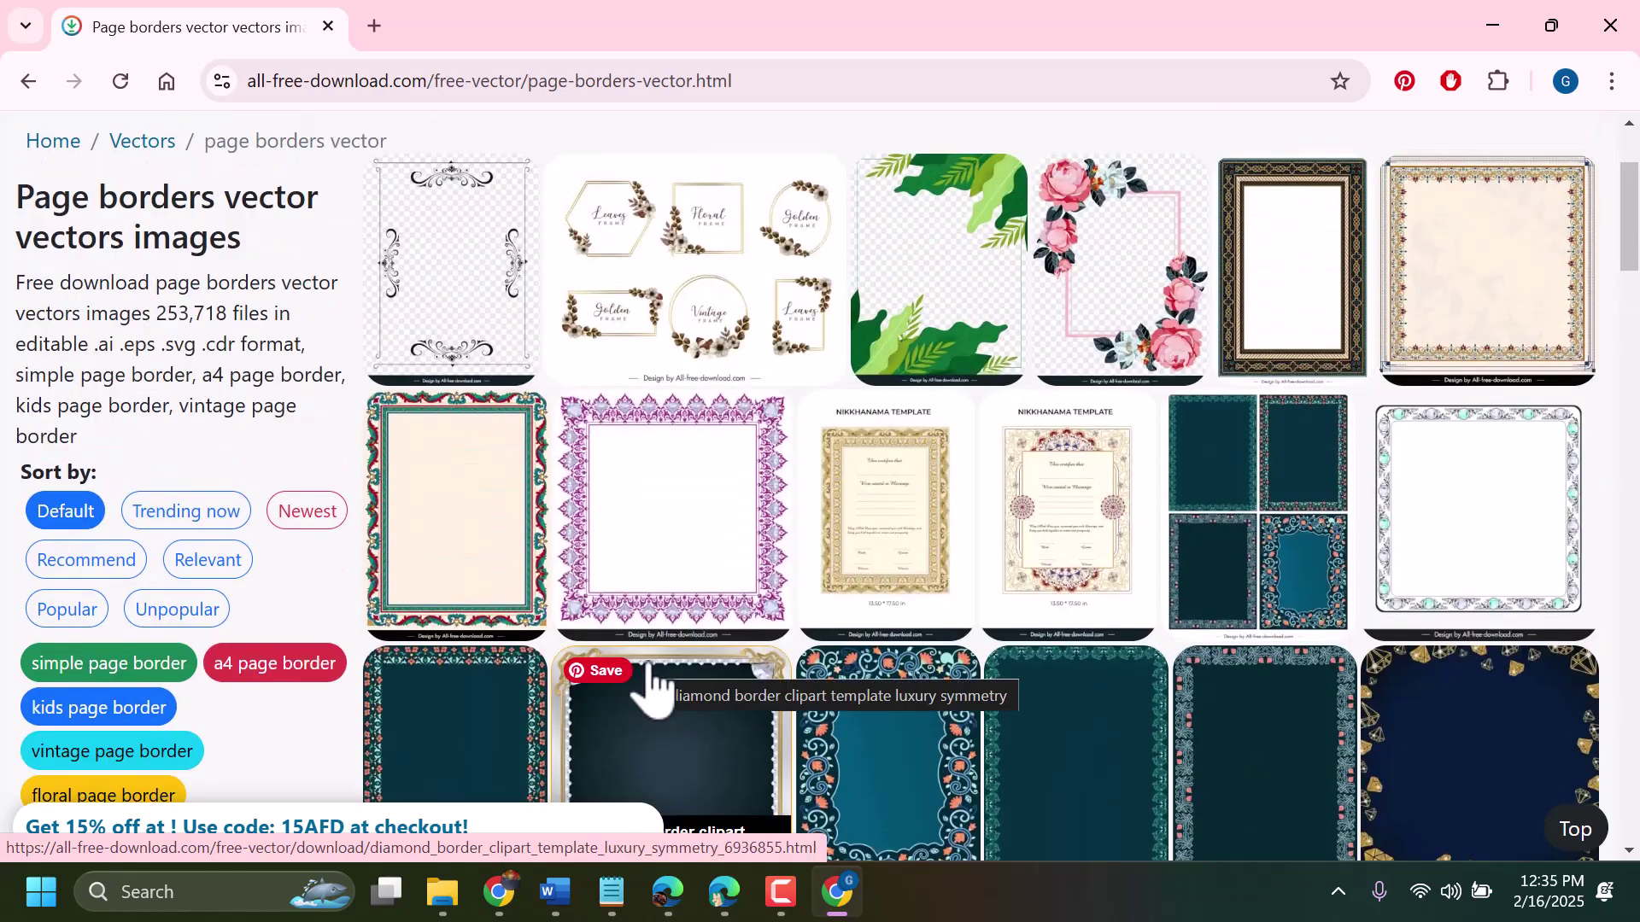
scroll(653, 684, "down", 2)
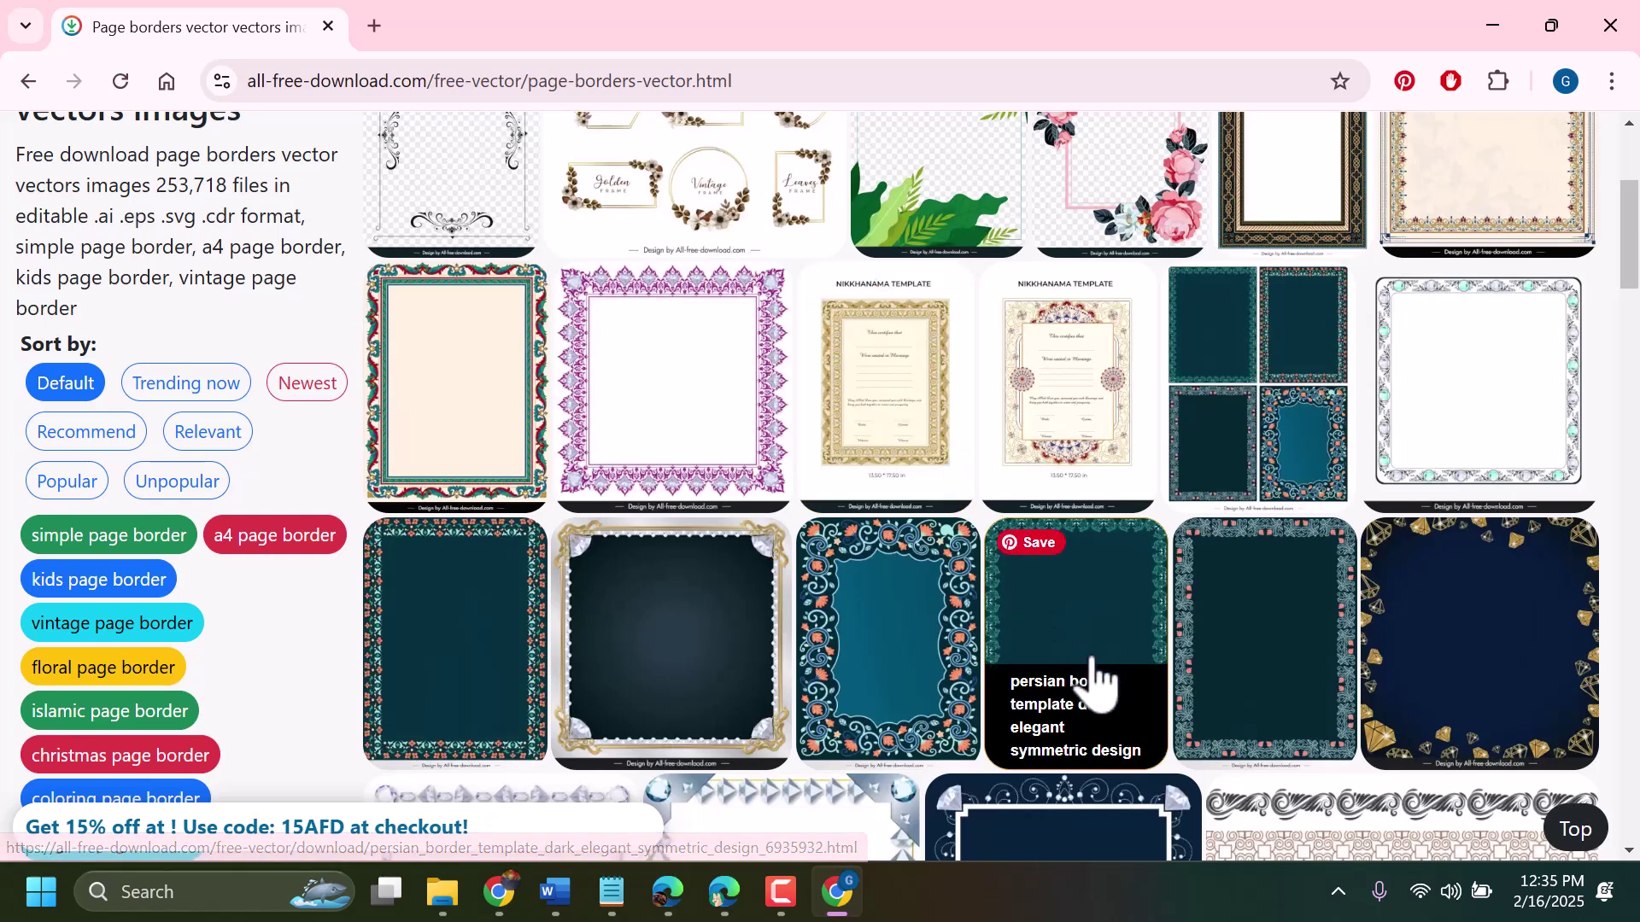
left_click(1066, 636)
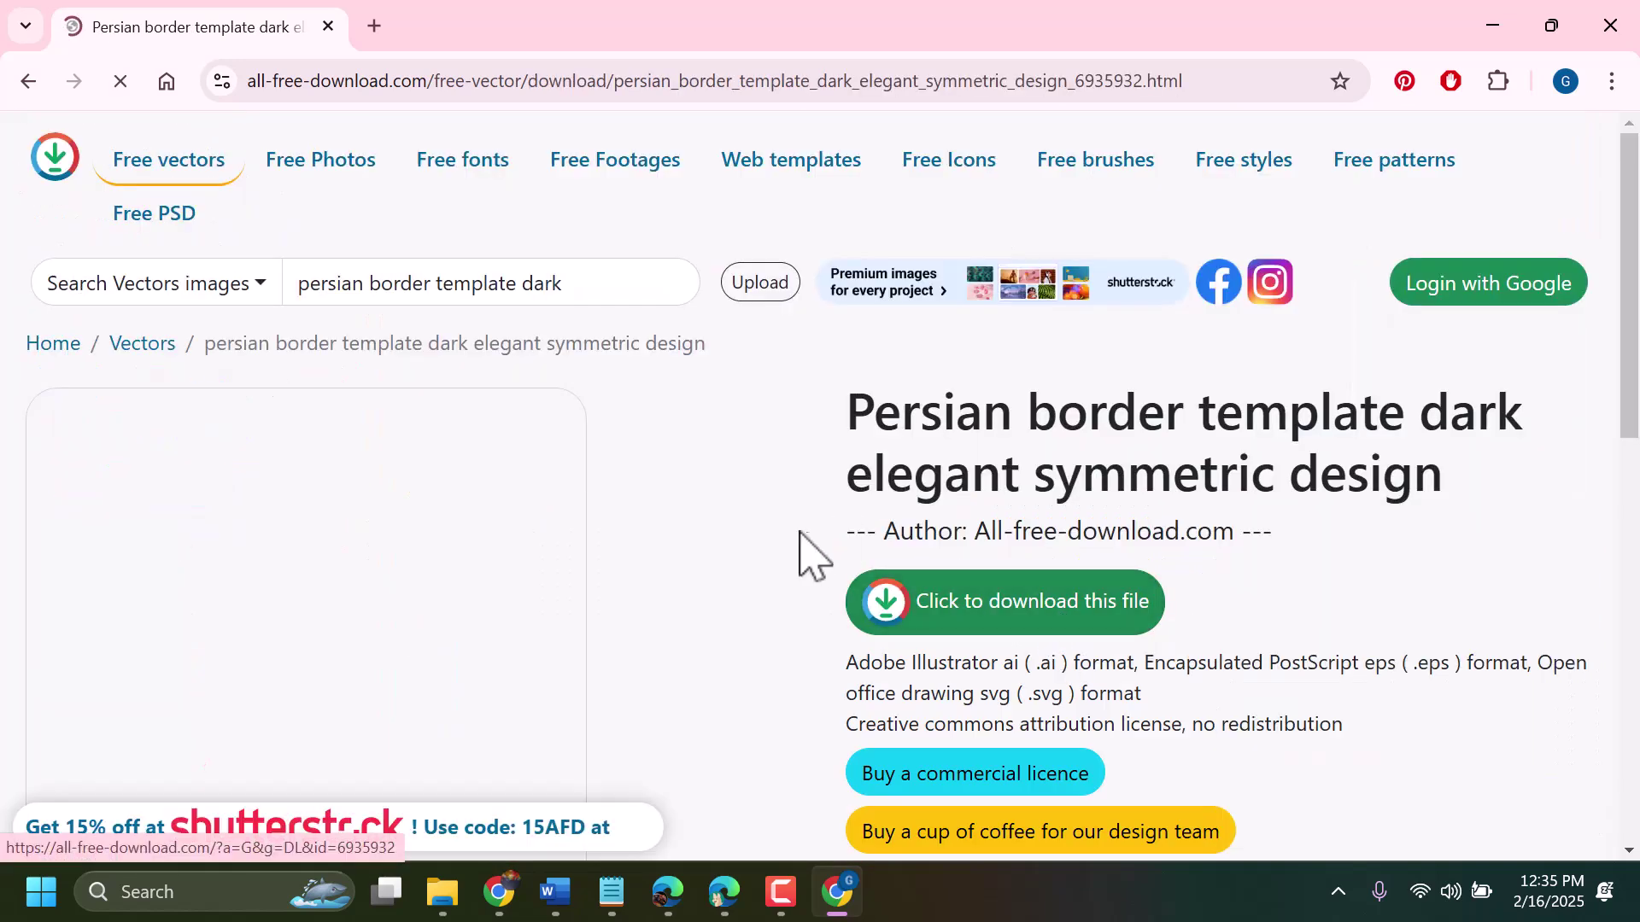
Examine the Persian border template's download option, file formats, tags and related vectors, and return to the page borders listing
scroll(807, 549, "down", 3)
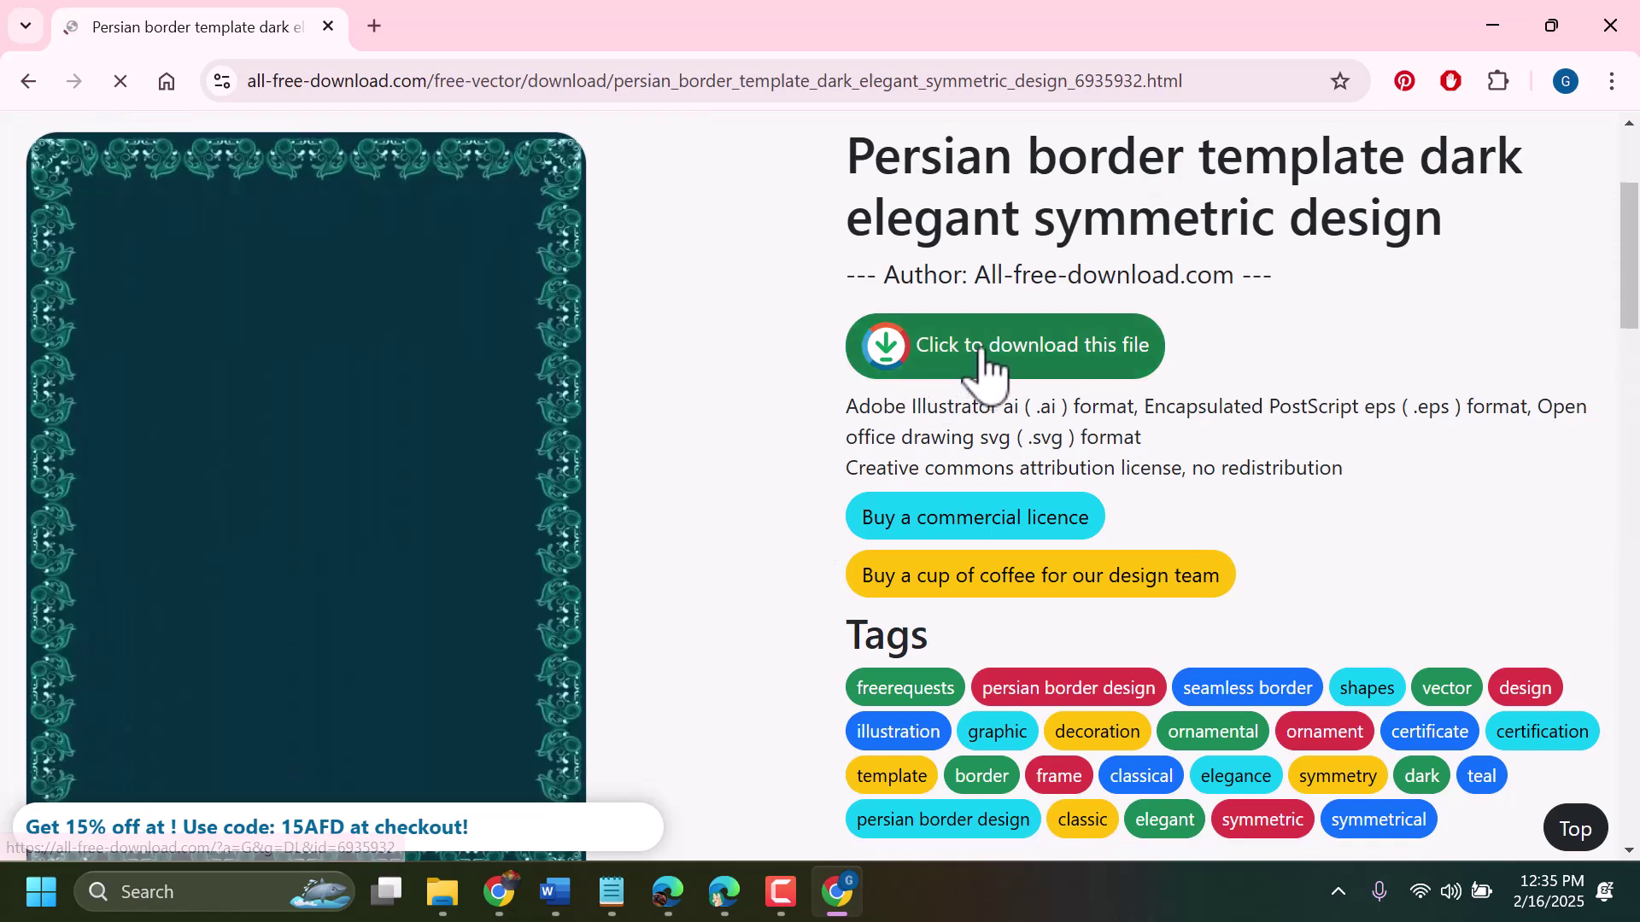
scroll(940, 377, "down", 1)
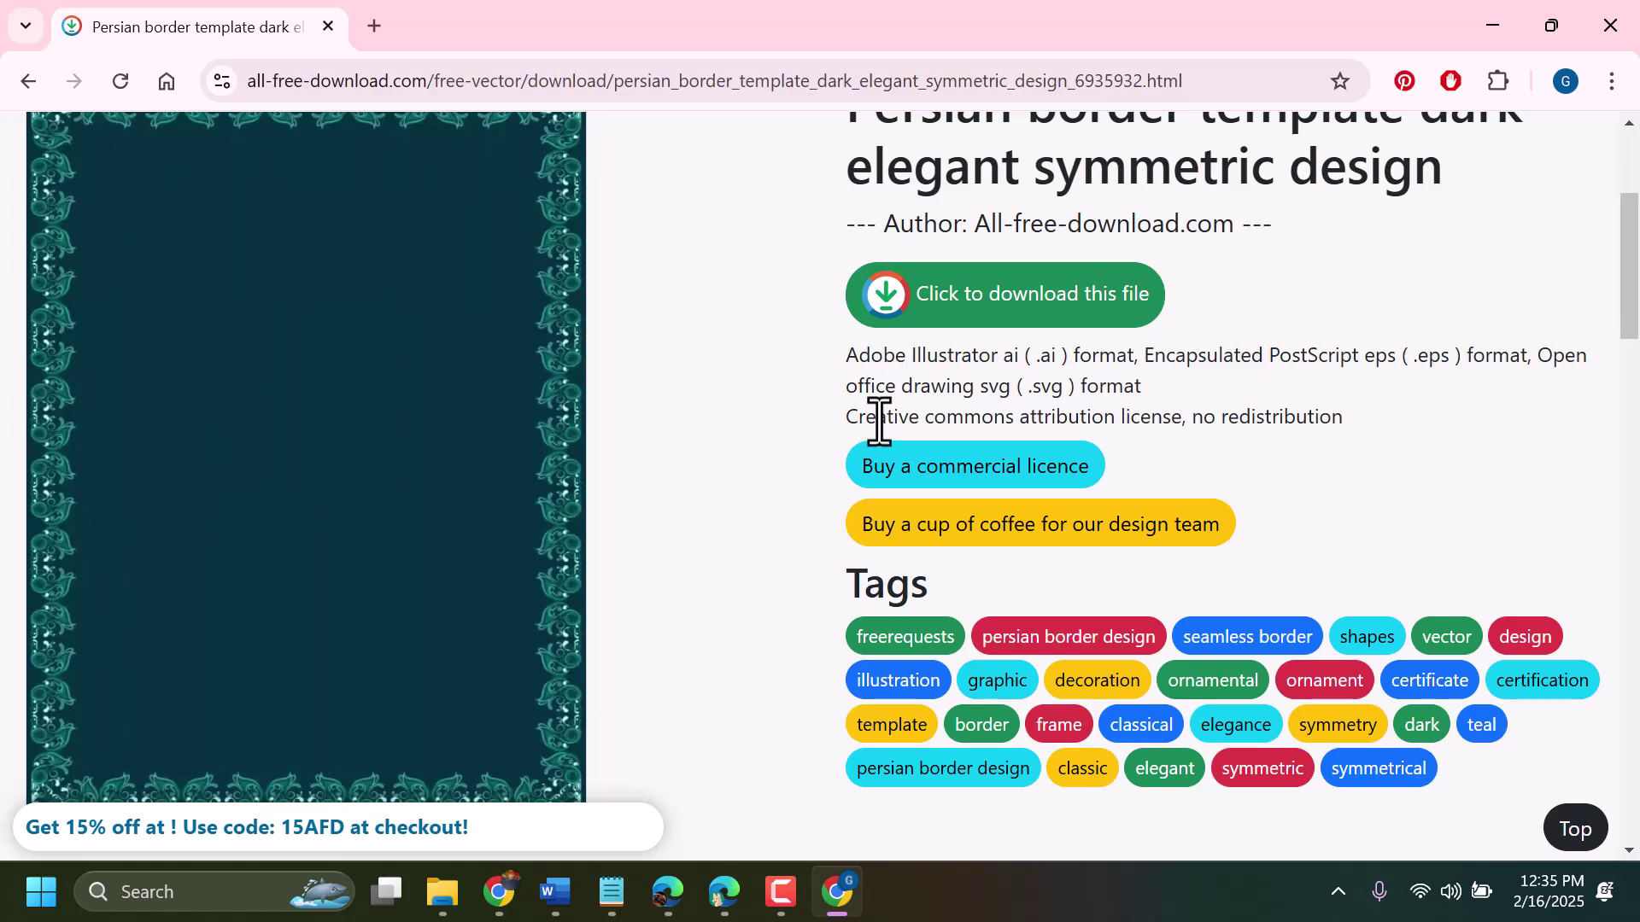
scroll(887, 392, "down", 7)
scroll(871, 483, "up", 10)
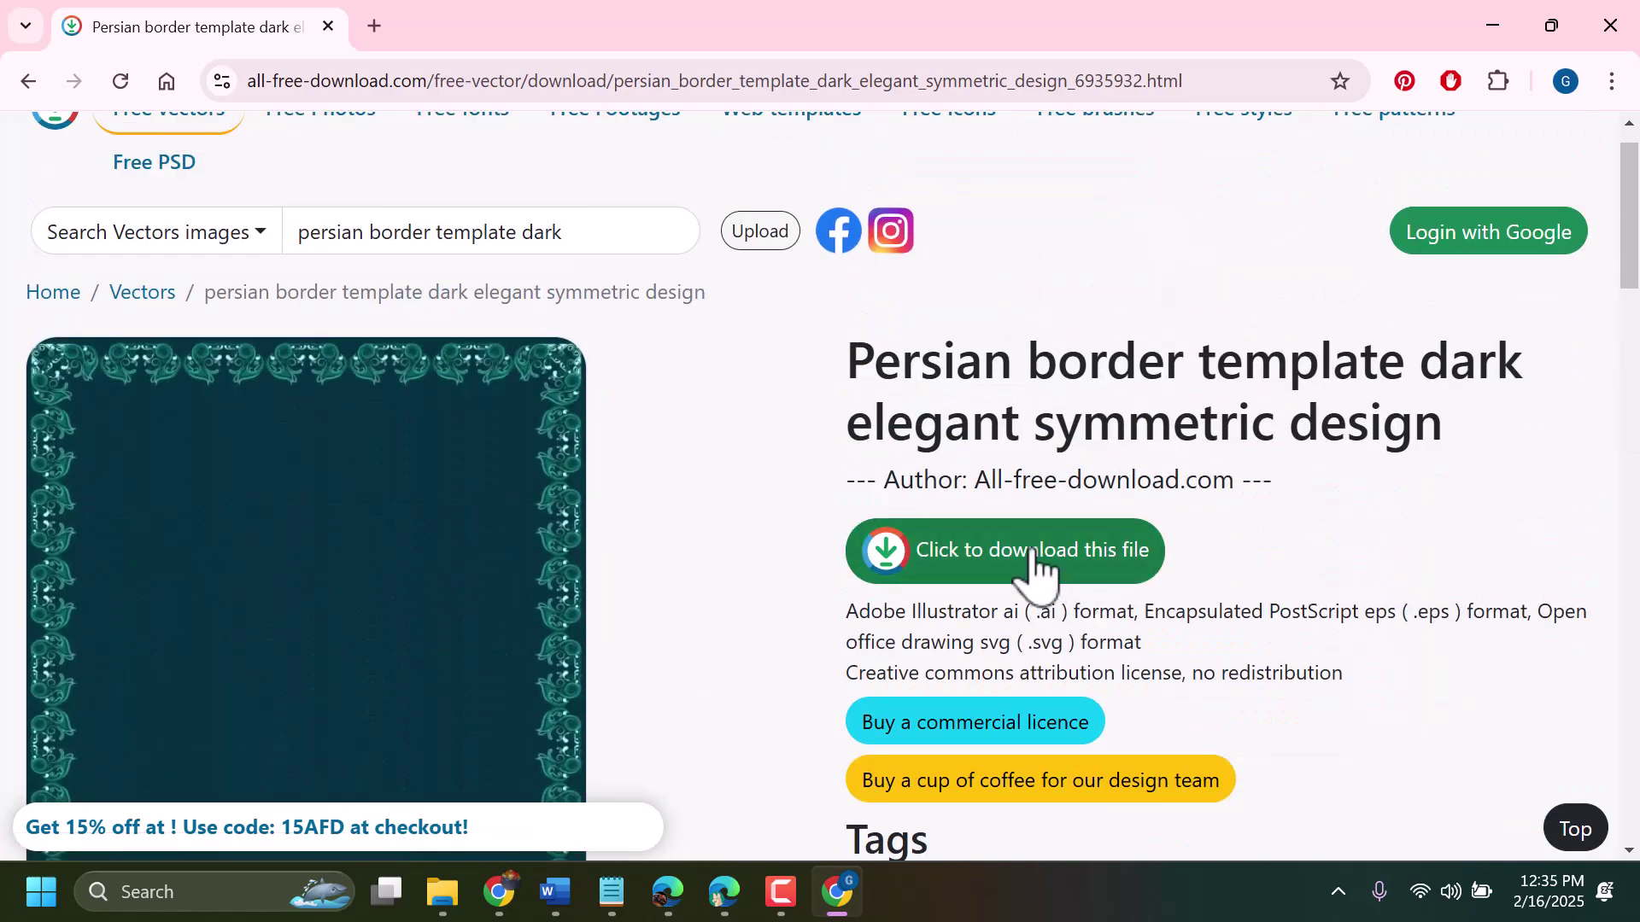
scroll(1017, 567, "down", 5)
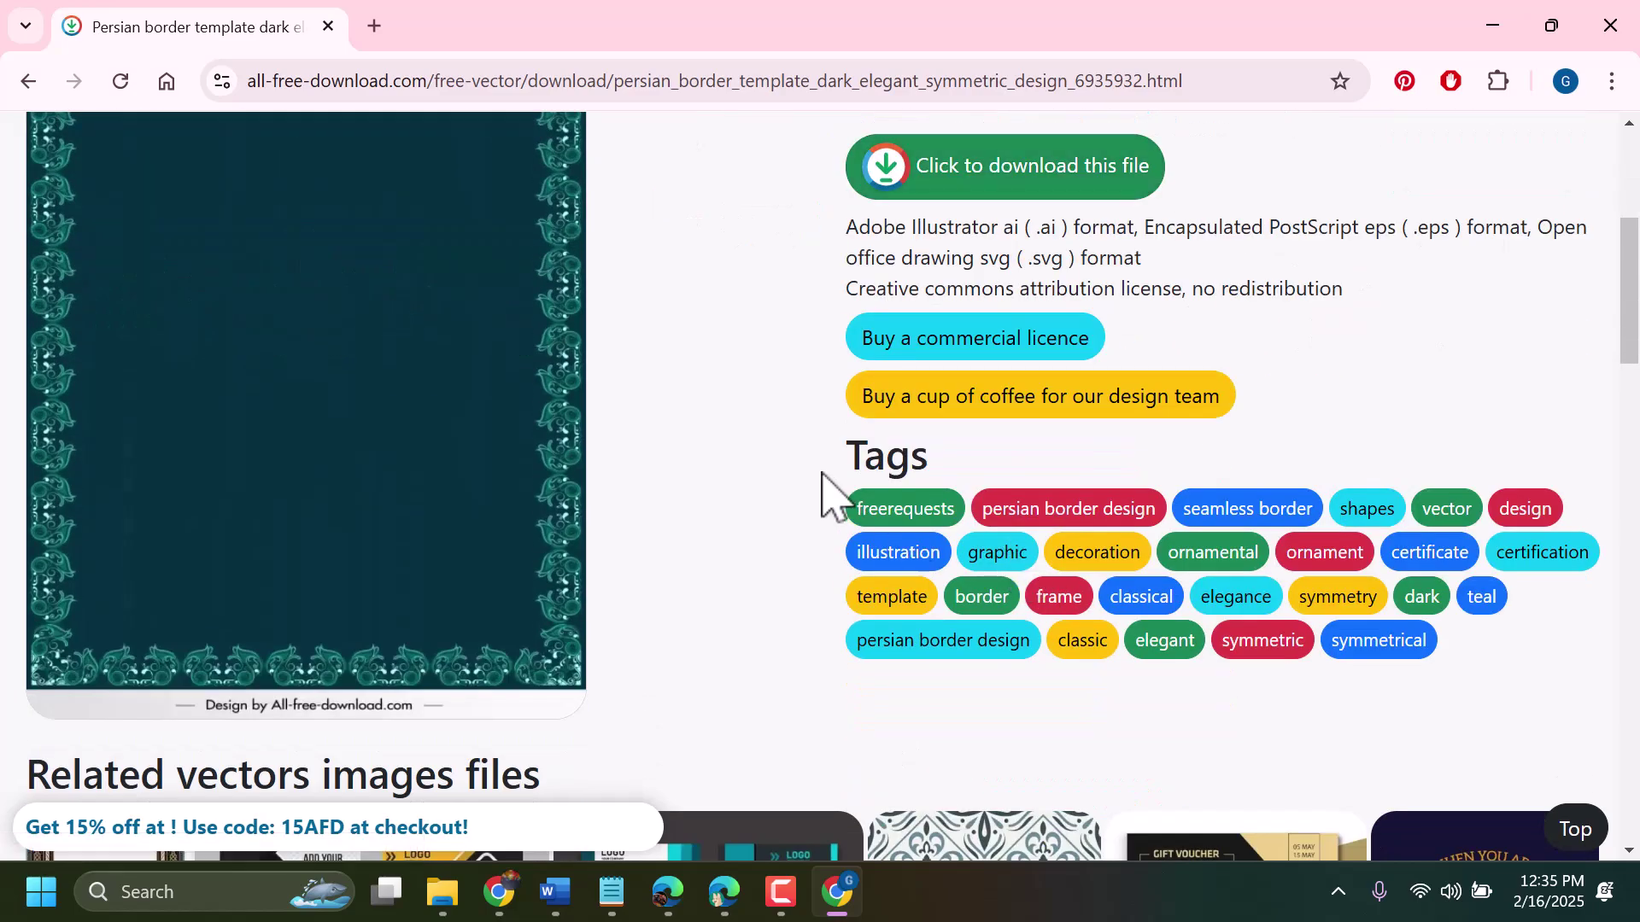
scroll(828, 497, "down", 2)
scroll(822, 491, "down", 7)
scroll(827, 494, "up", 13)
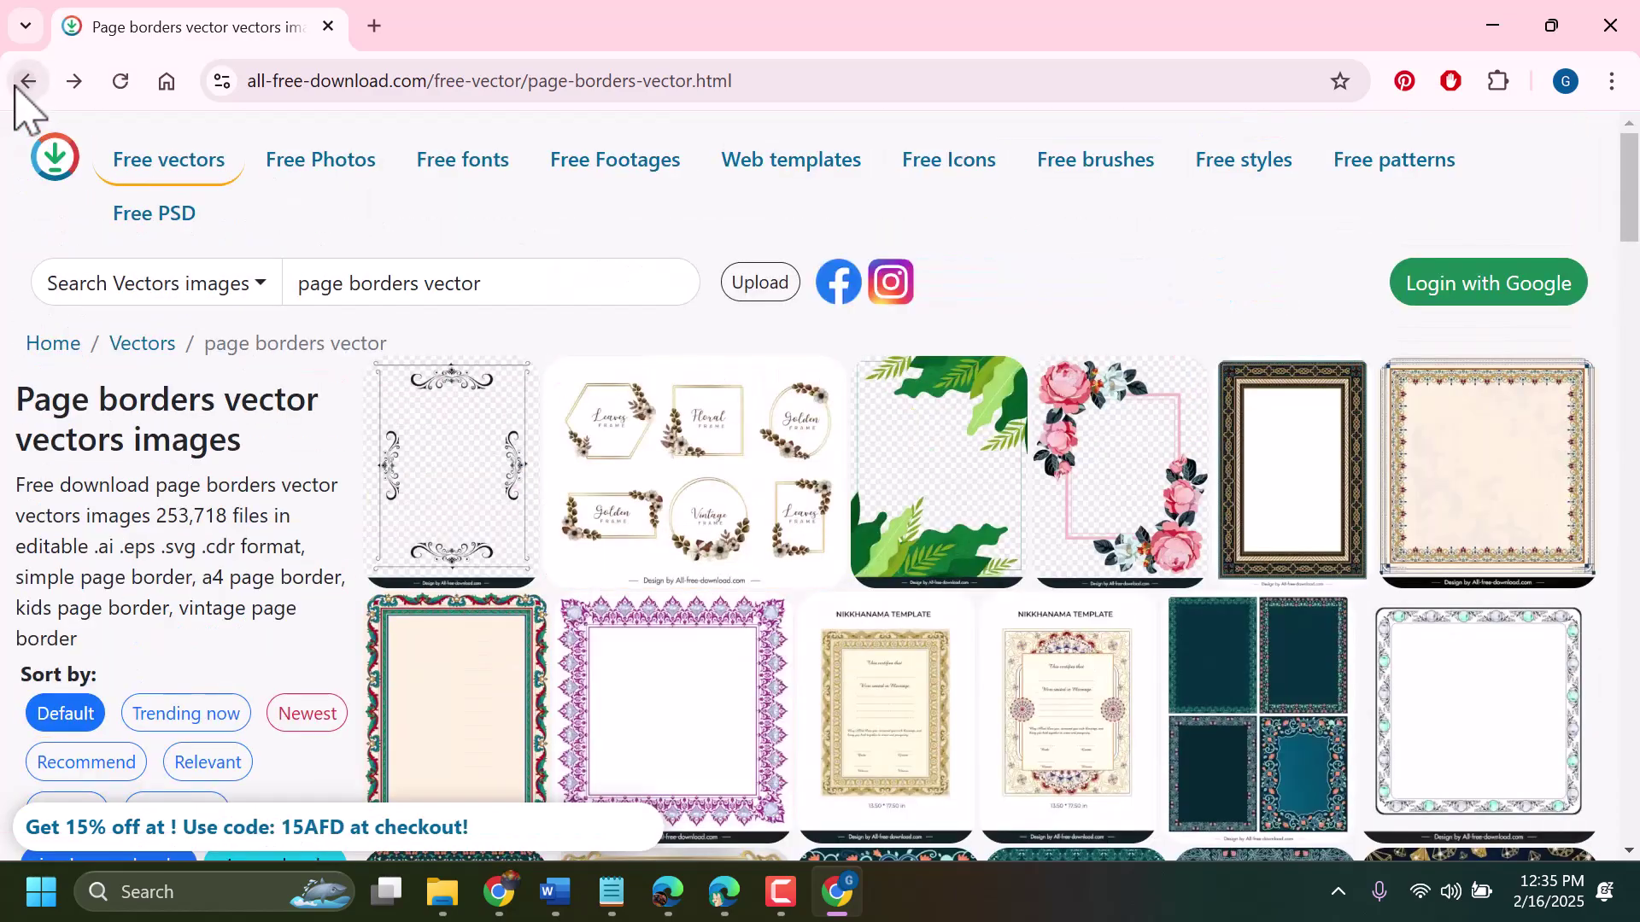
Return to the Google results for free page borders and open Canva's page border templates
left_click(17, 85)
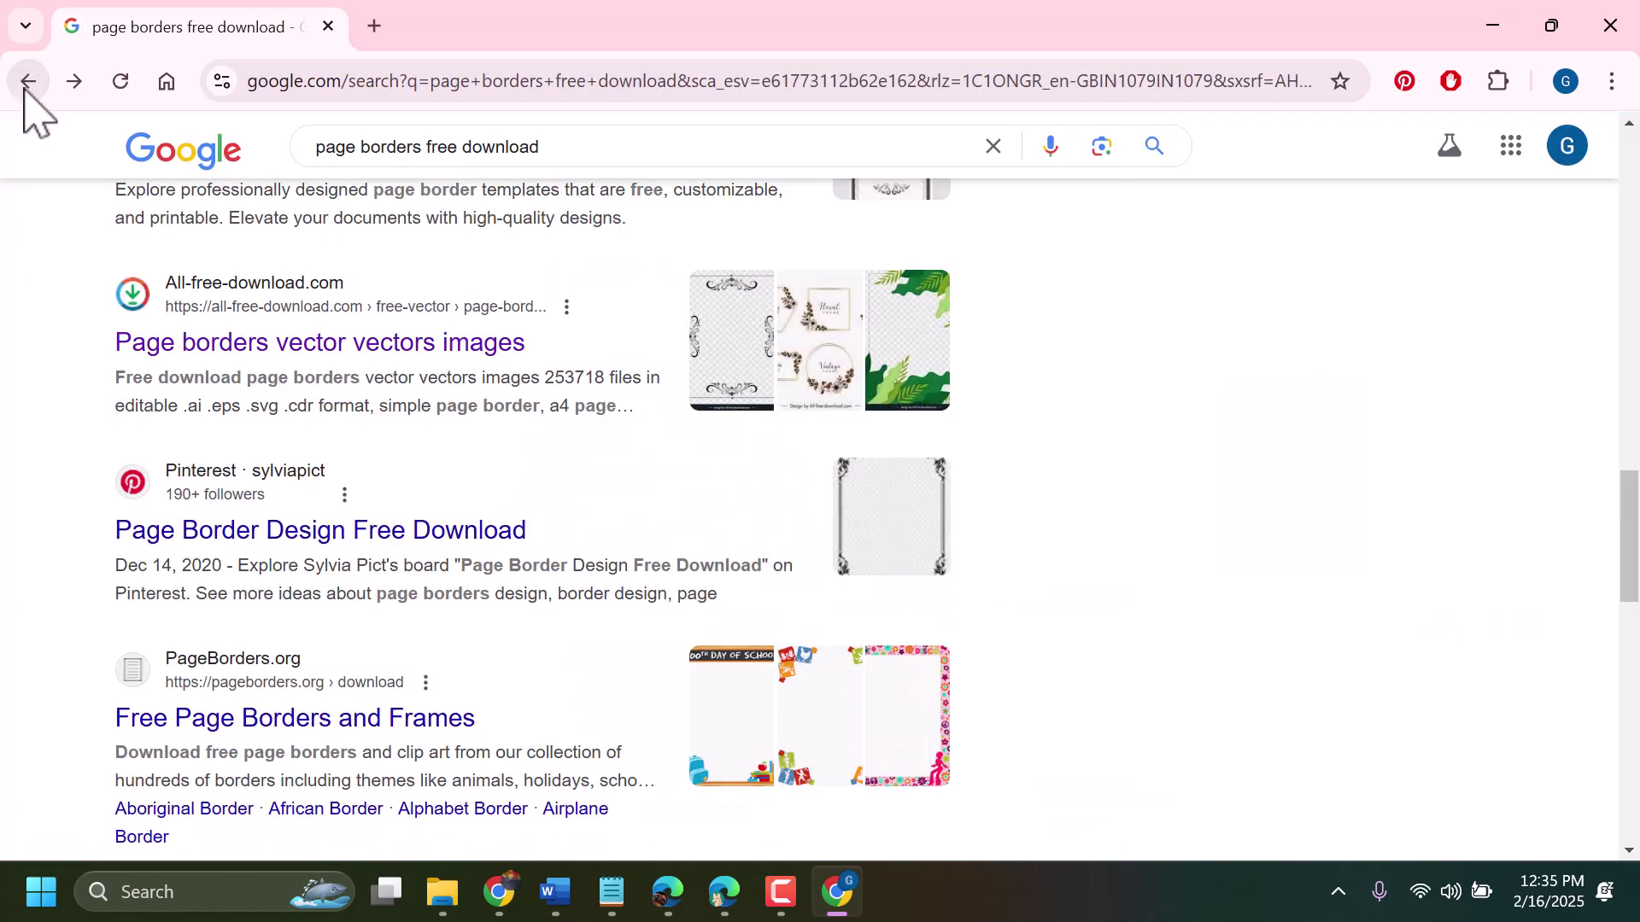
left_click(655, 158)
left_click(589, 193)
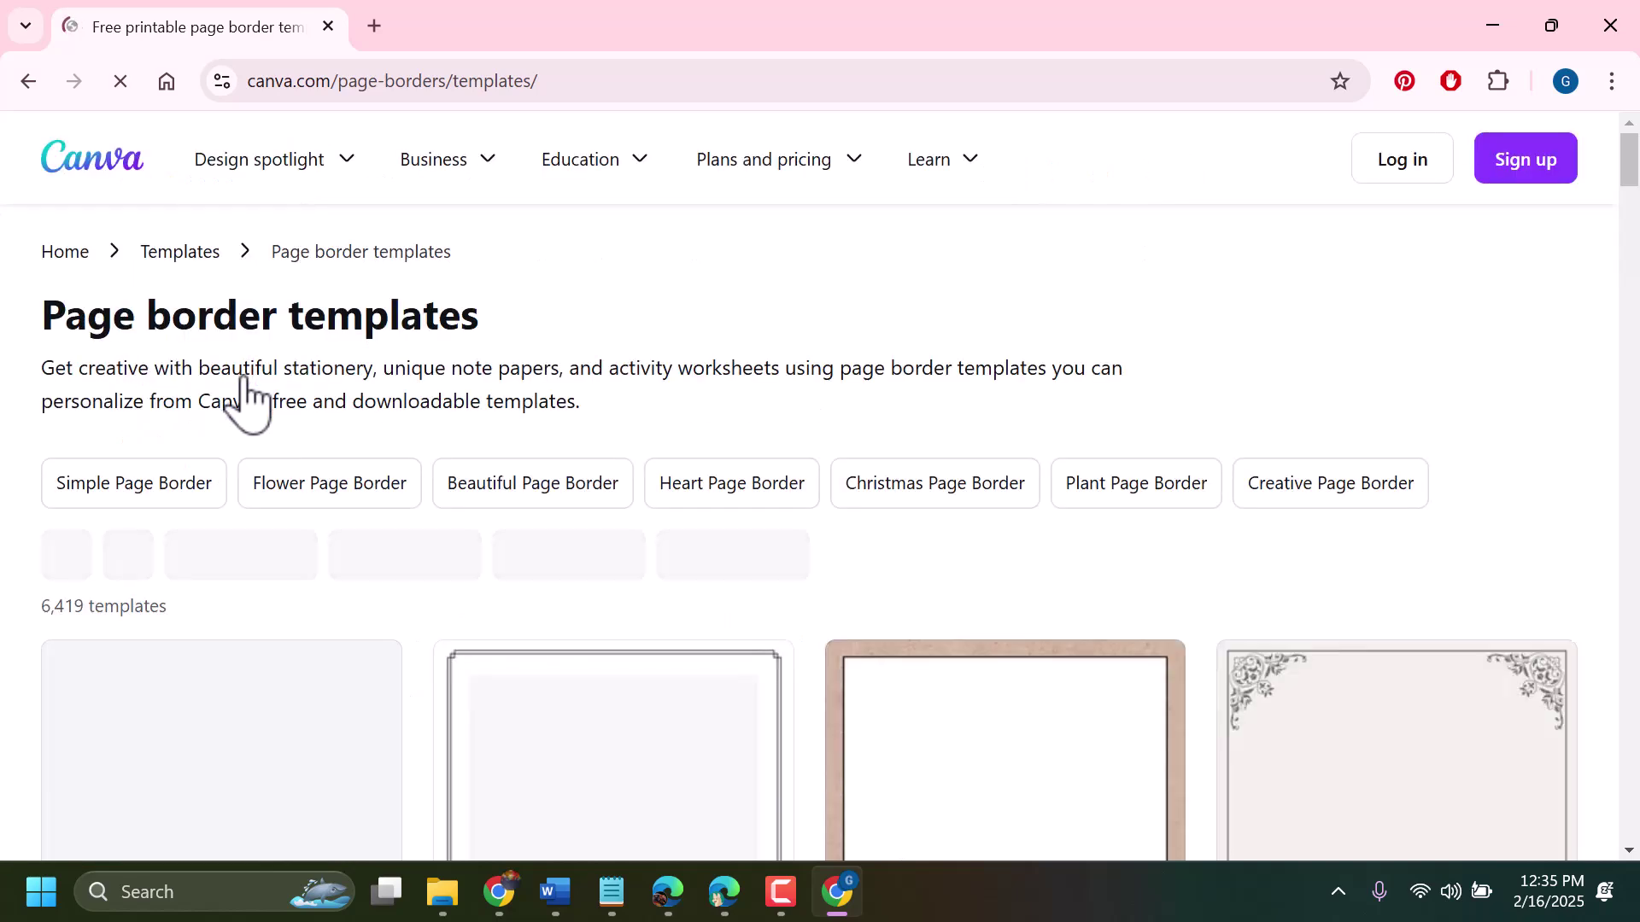
Browse the page border templates, try to open the brown watercolor vintage floral border, and dismiss the Canva Pro upgrade offer
scroll(698, 483, "down", 4)
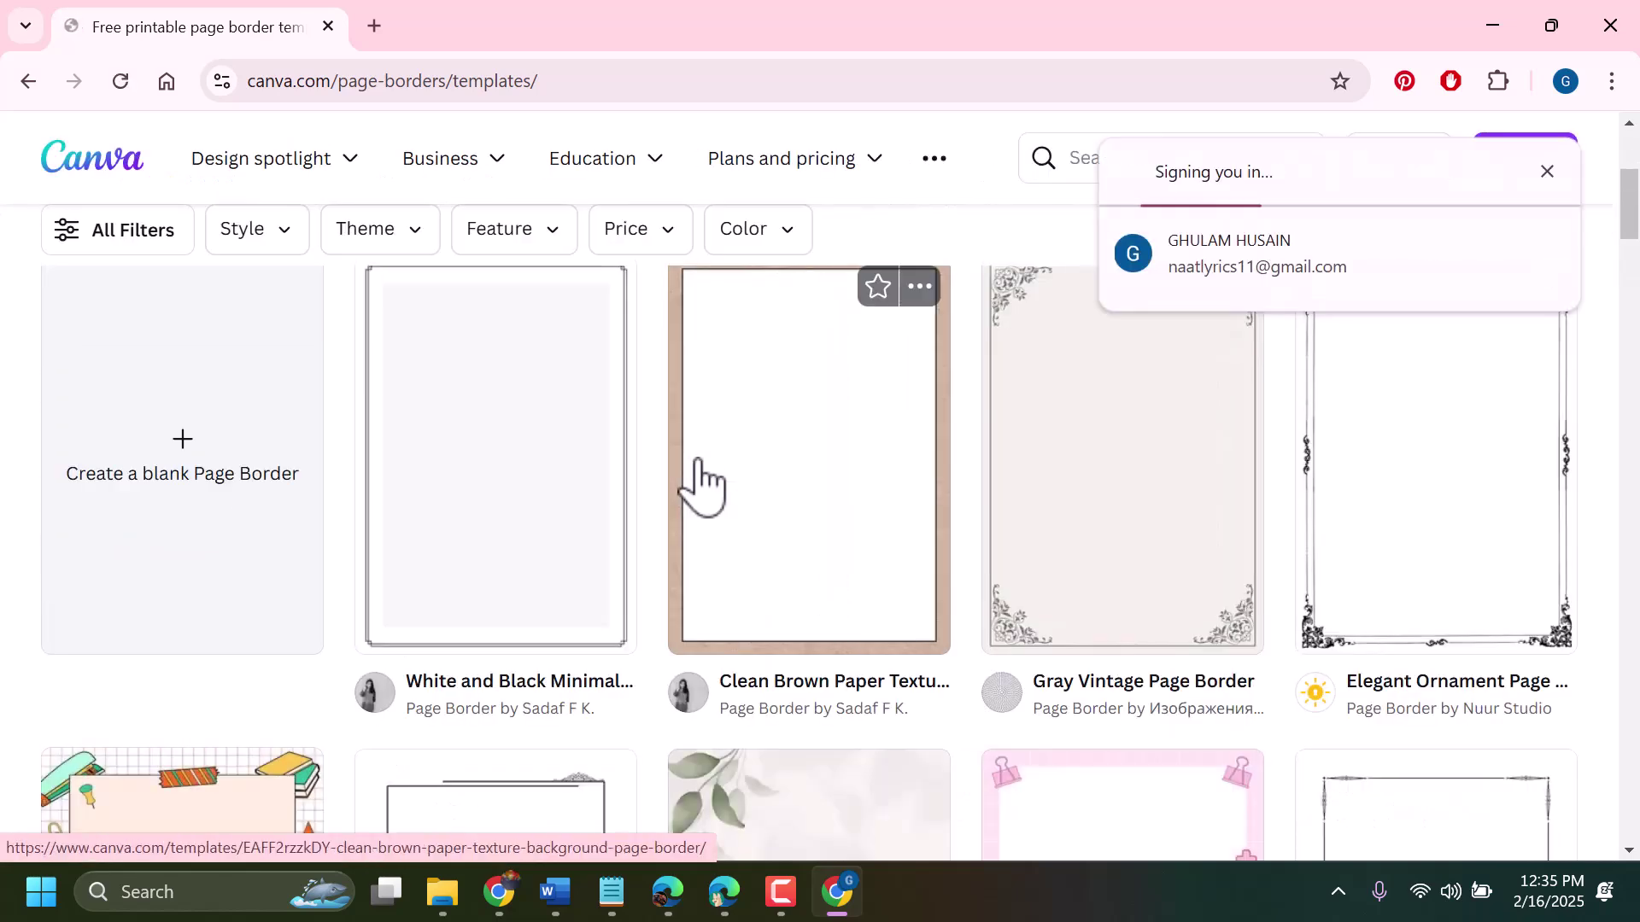
scroll(698, 482, "down", 6)
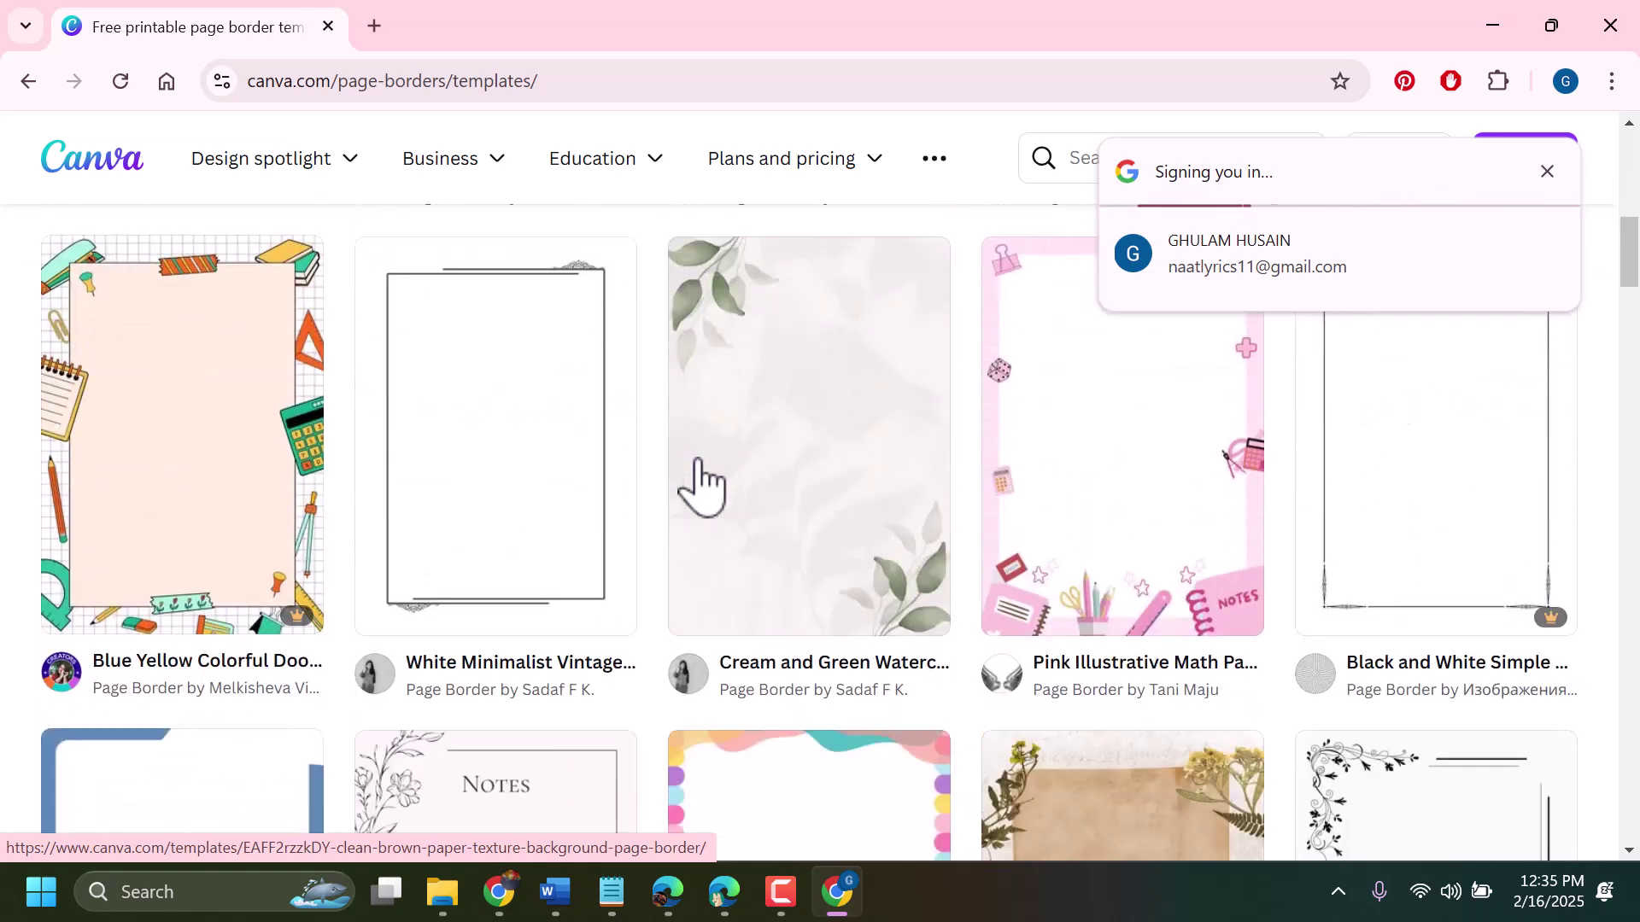
scroll(696, 478, "down", 4)
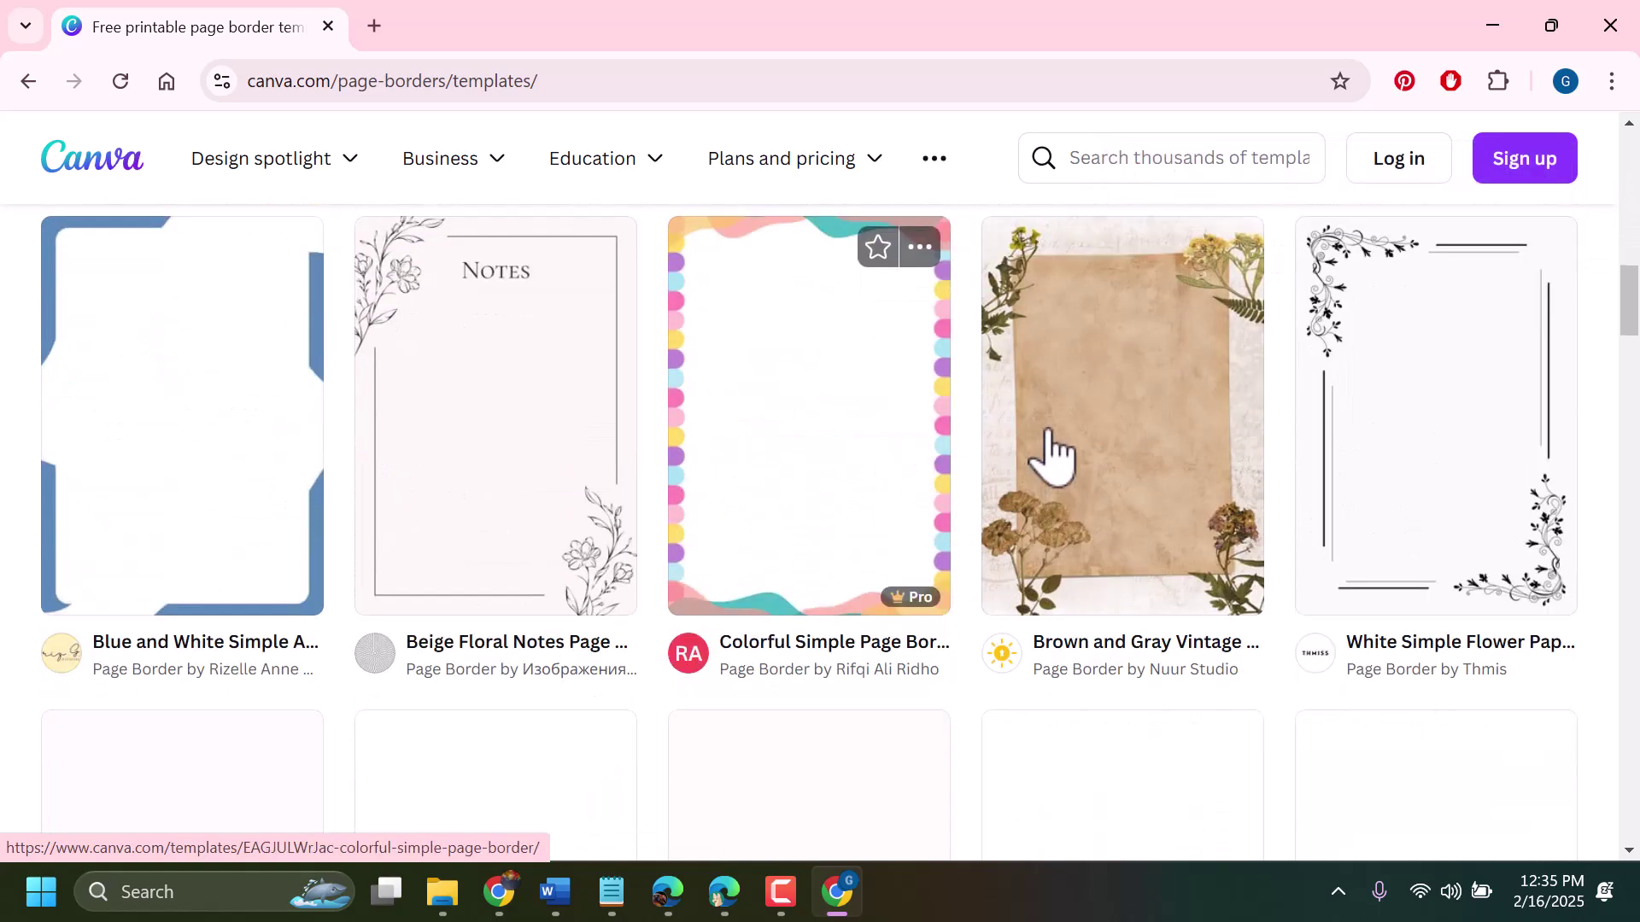
scroll(689, 468, "down", 3)
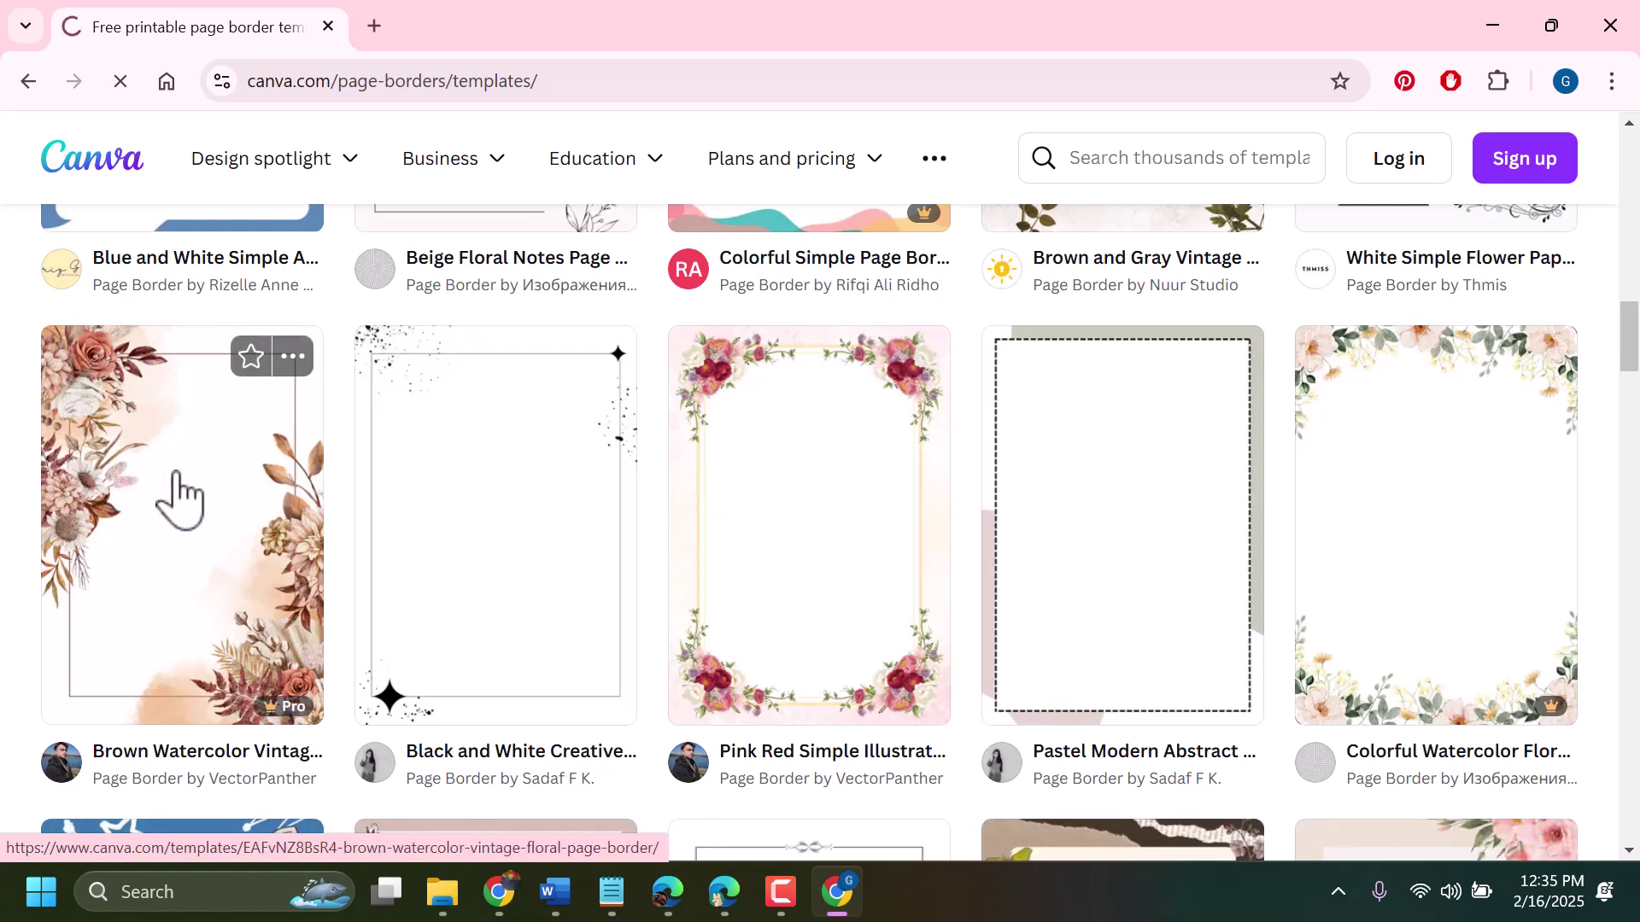
left_click(171, 498)
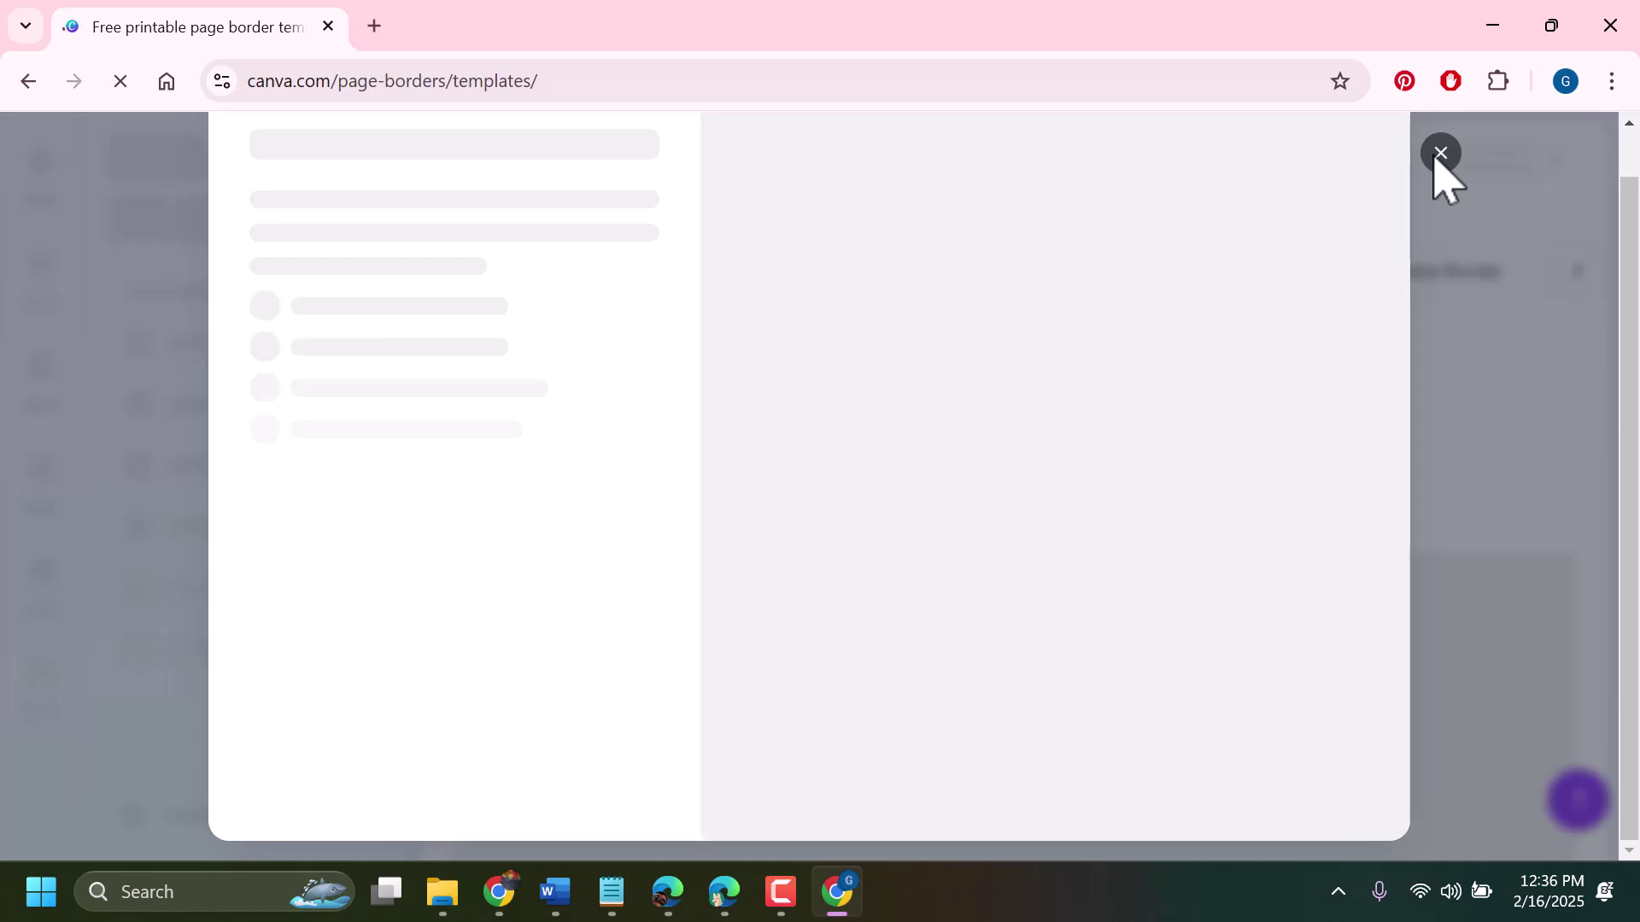
left_click(1439, 154)
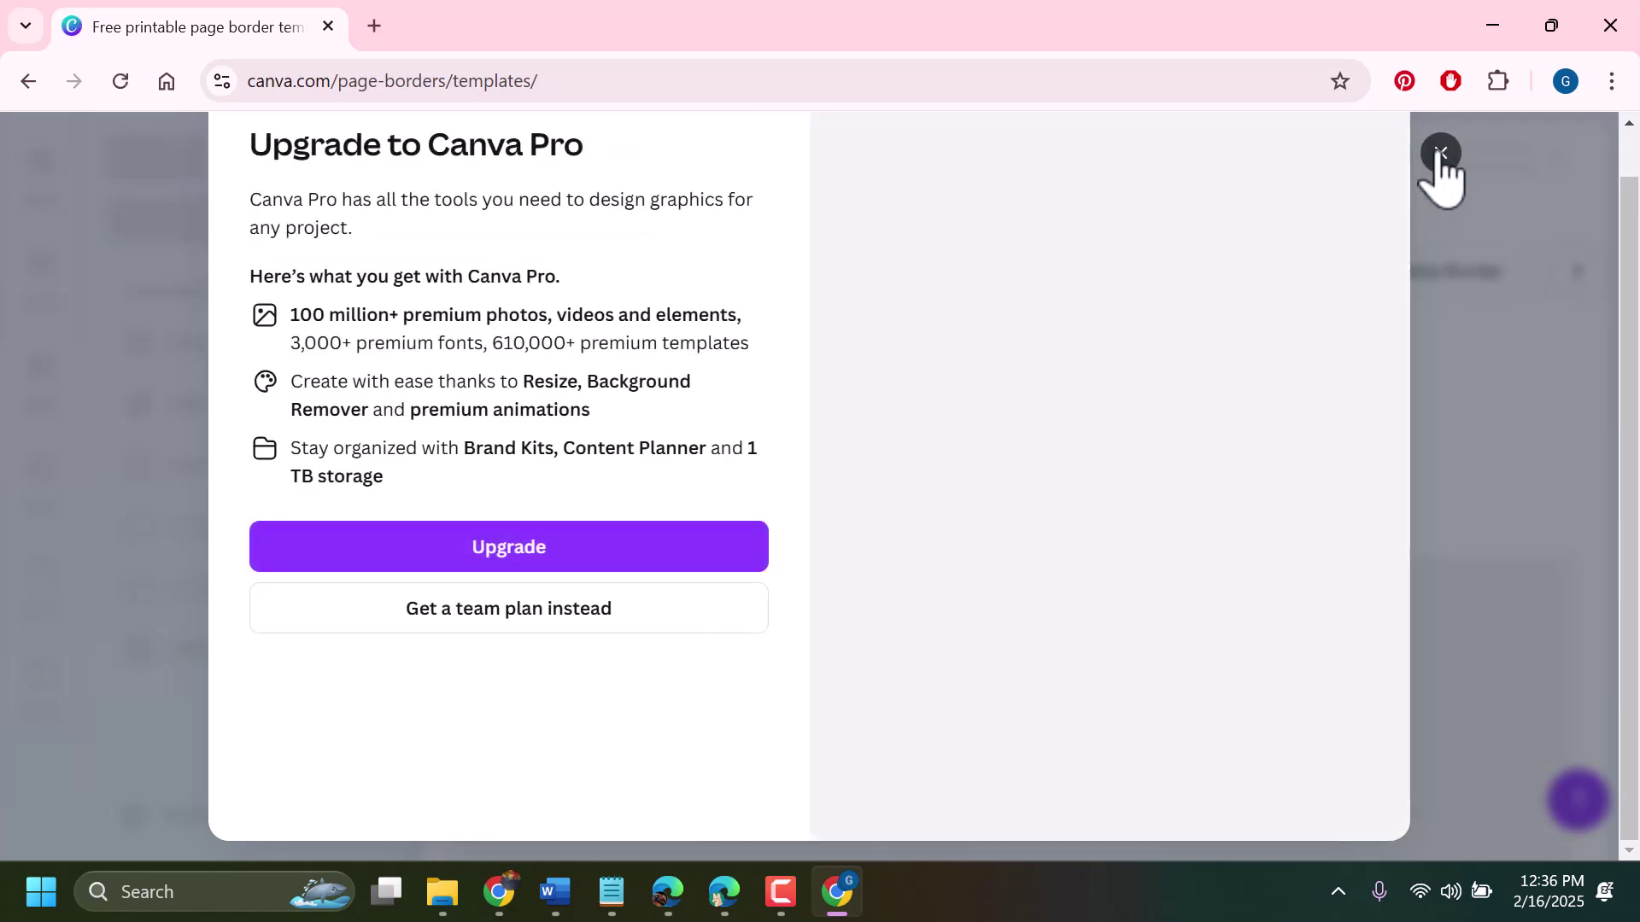
left_click(1434, 161)
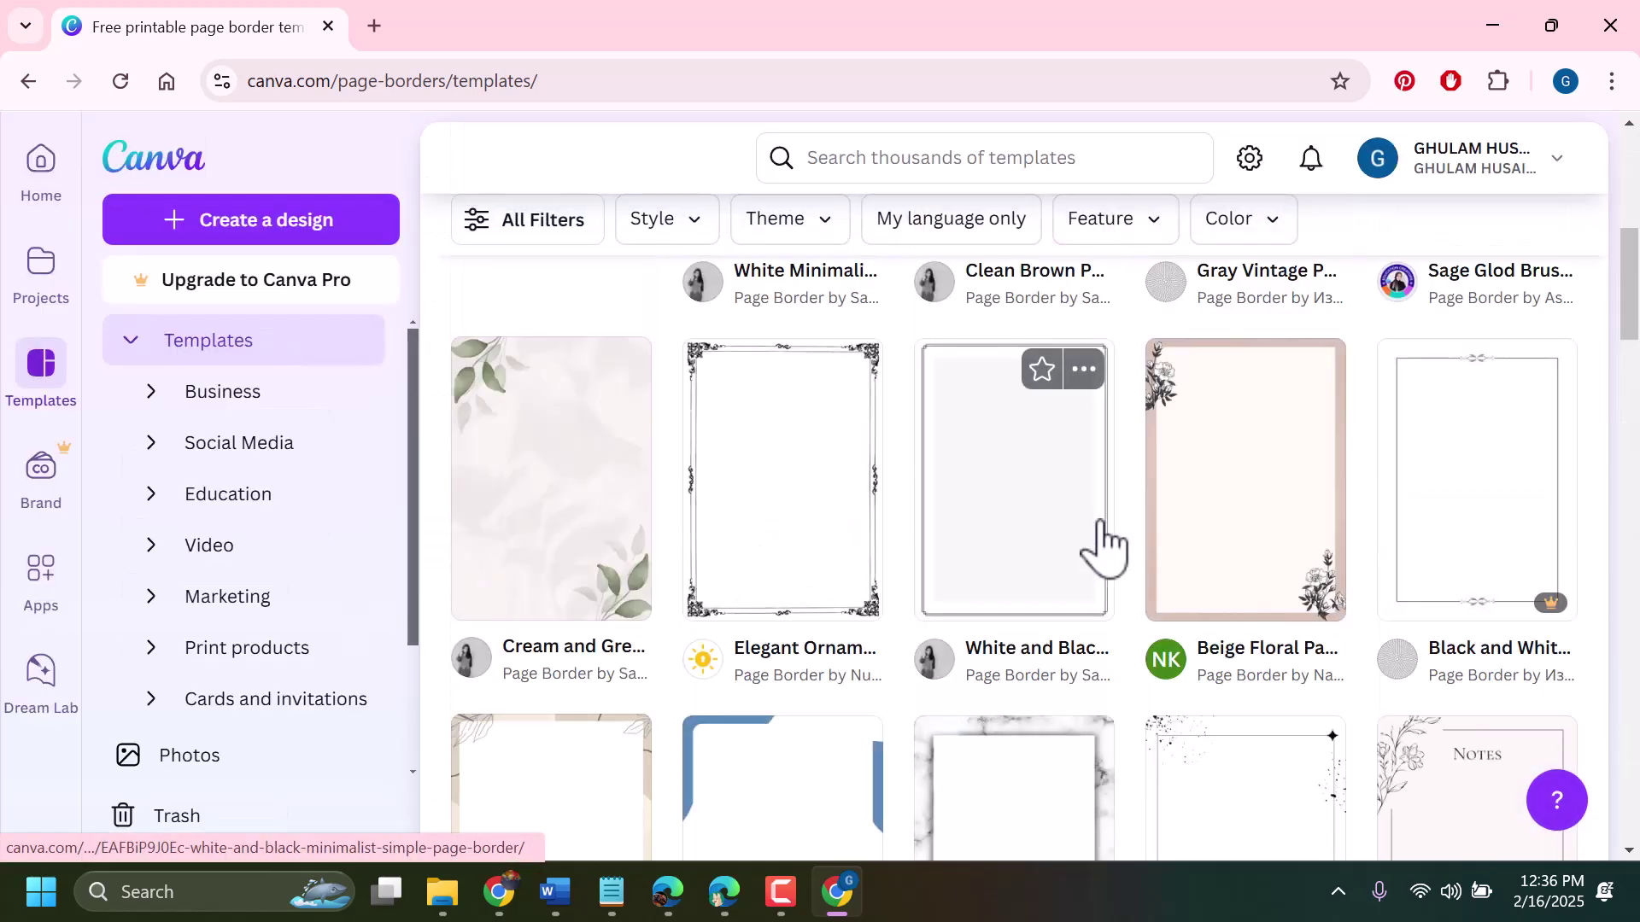
Find the Blue Simple Flowers Page Border template and open it for customizing in the Canva editor
scroll(1104, 546, "down", 6)
scroll(1105, 546, "down", 3)
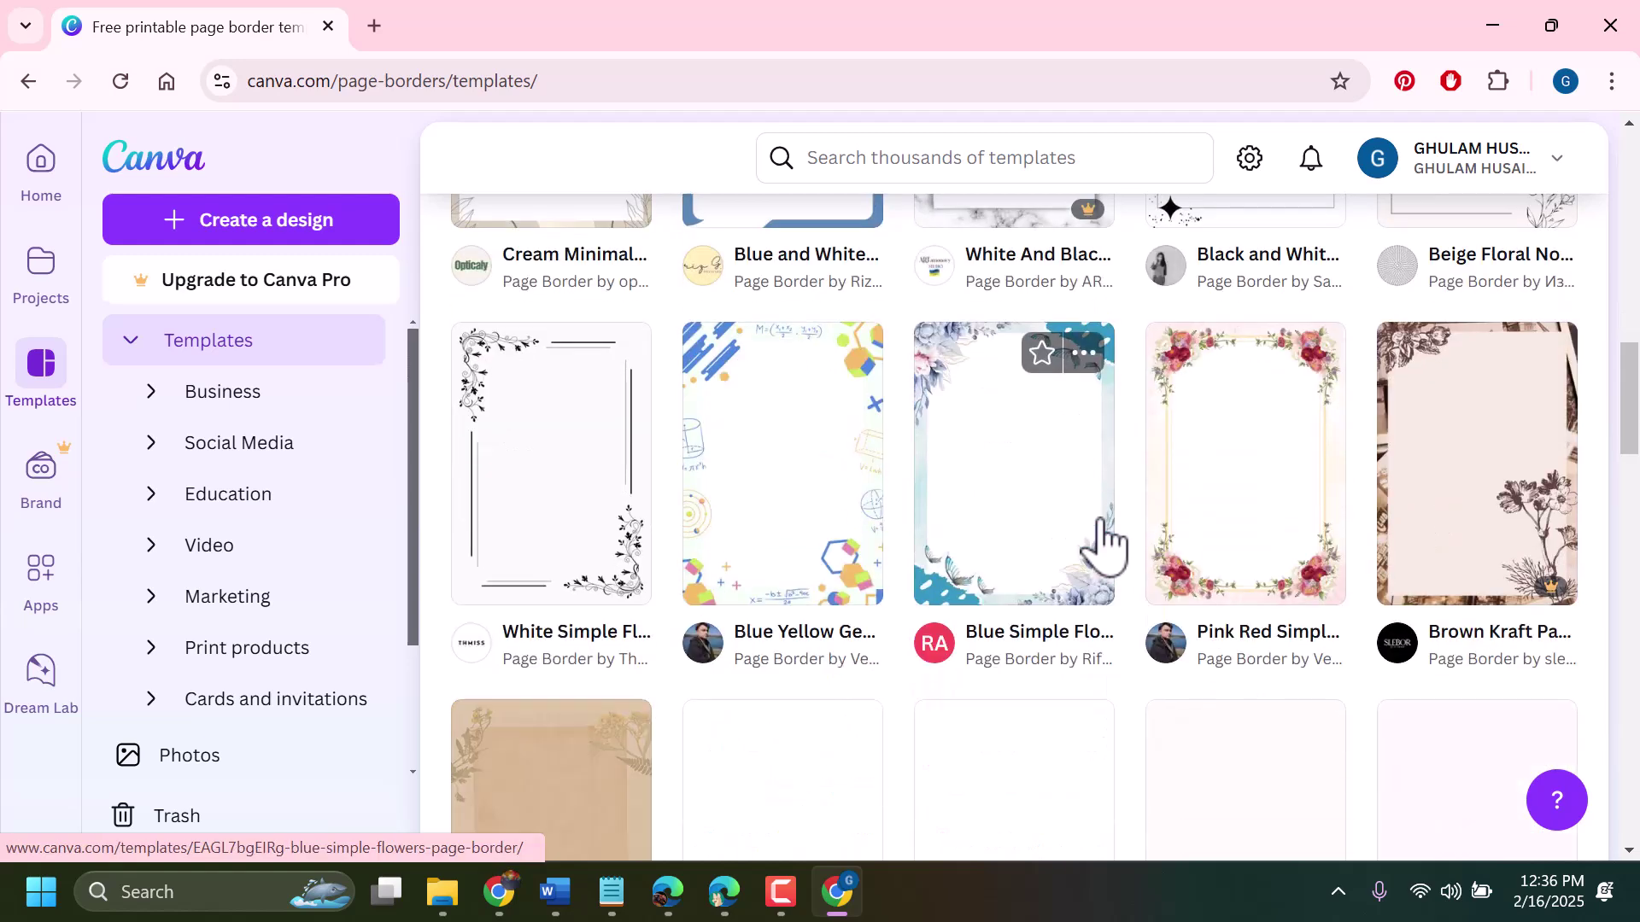
left_click(1014, 474)
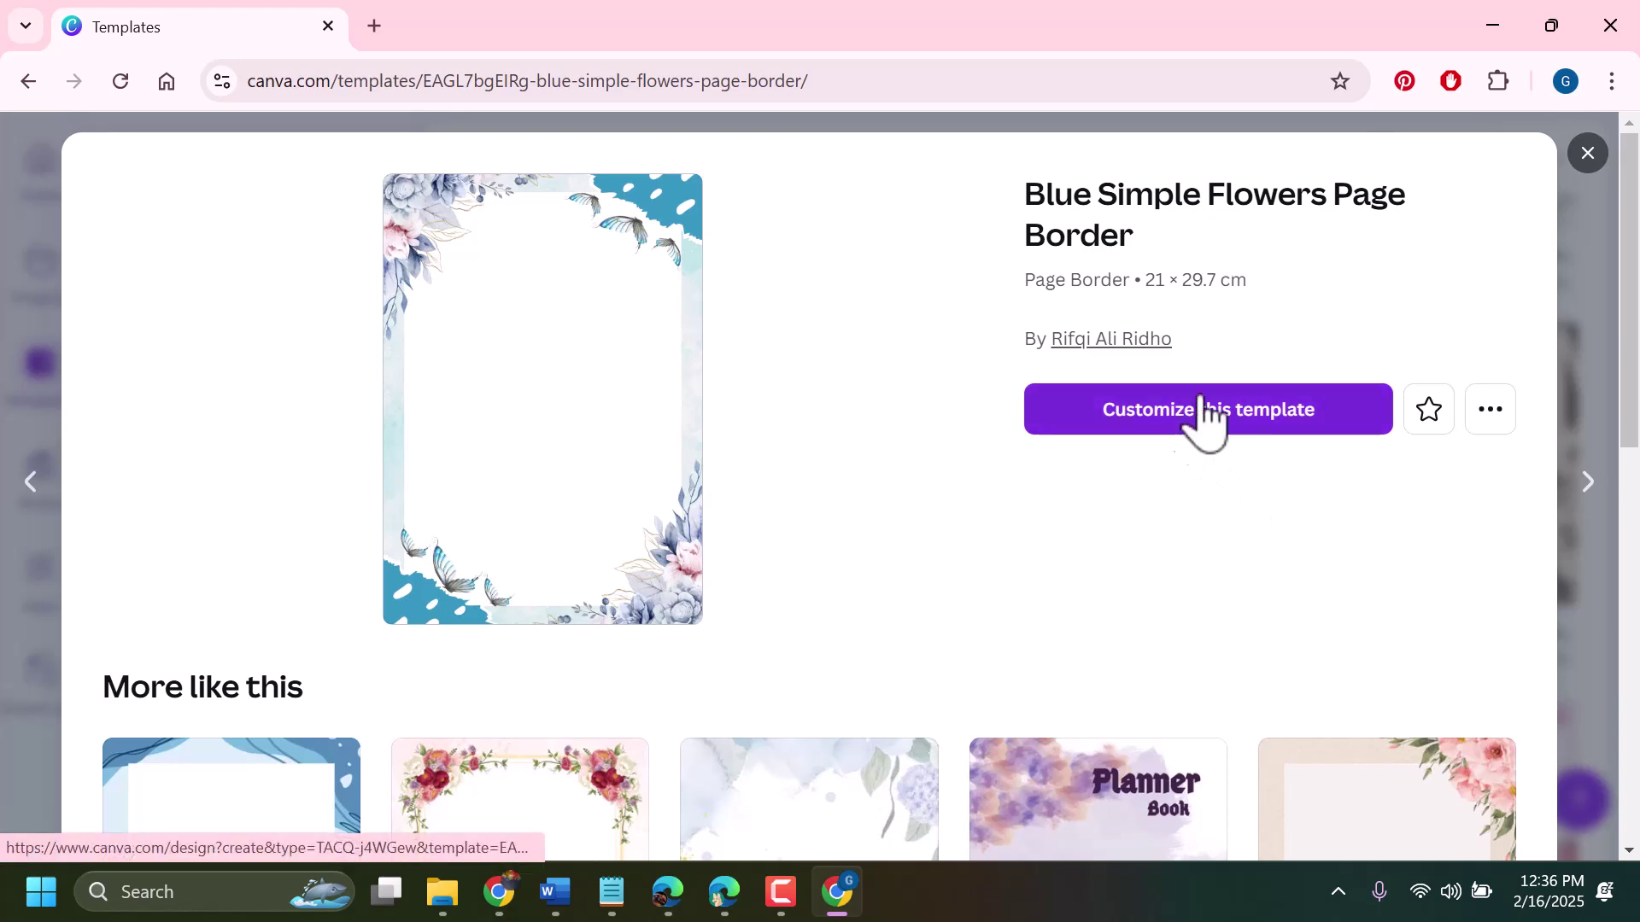
left_click(1494, 415)
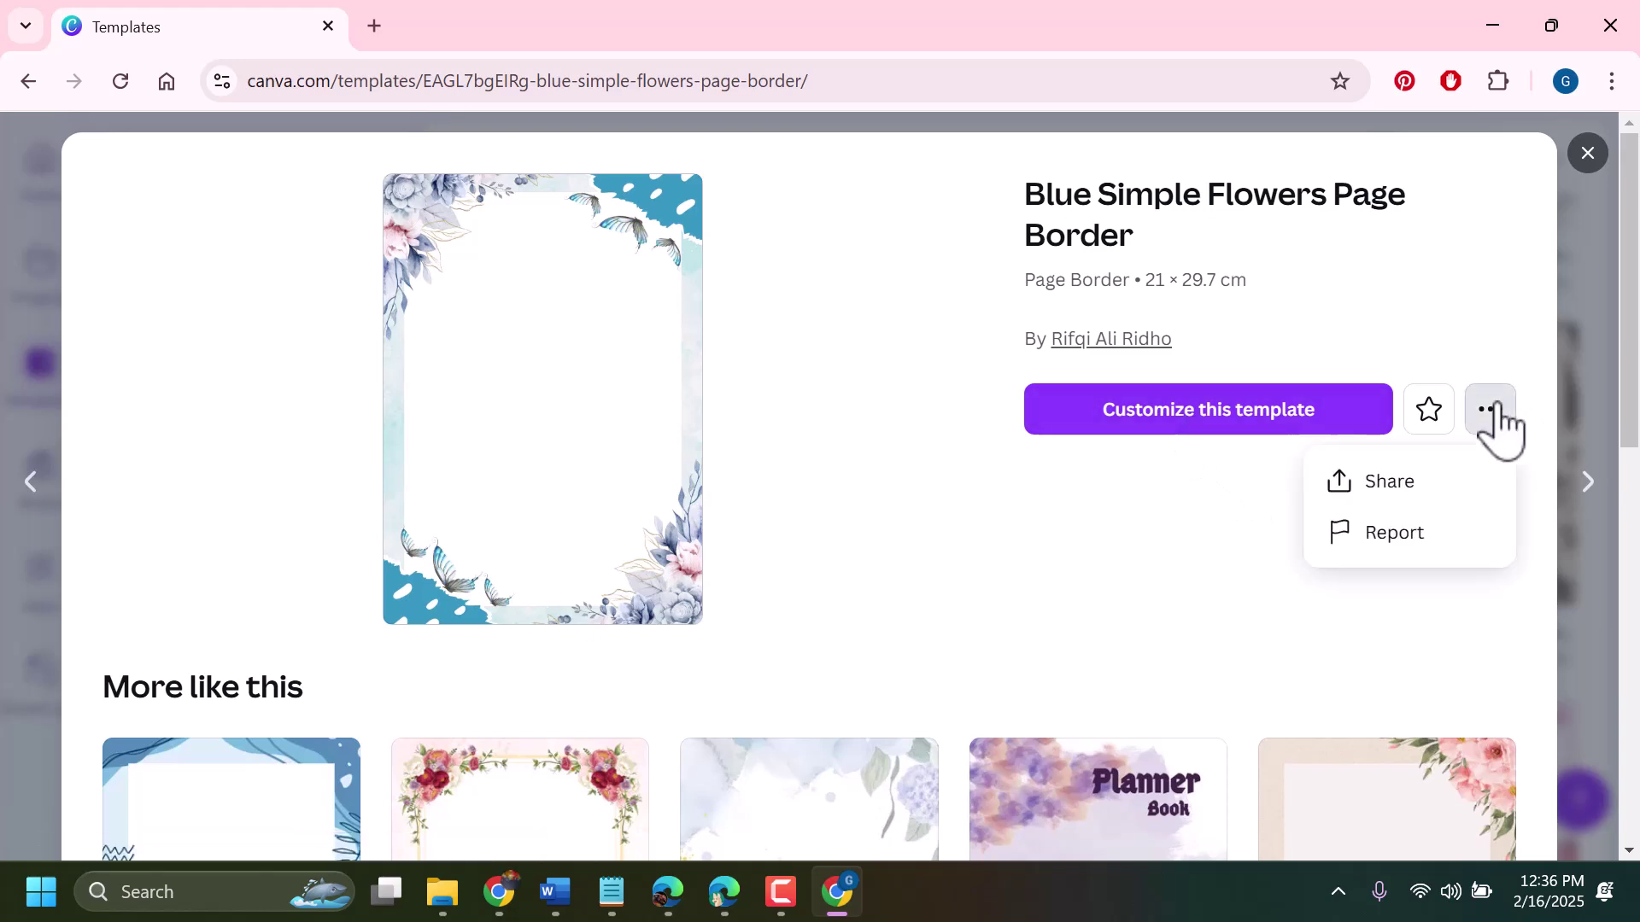
left_click(1198, 414)
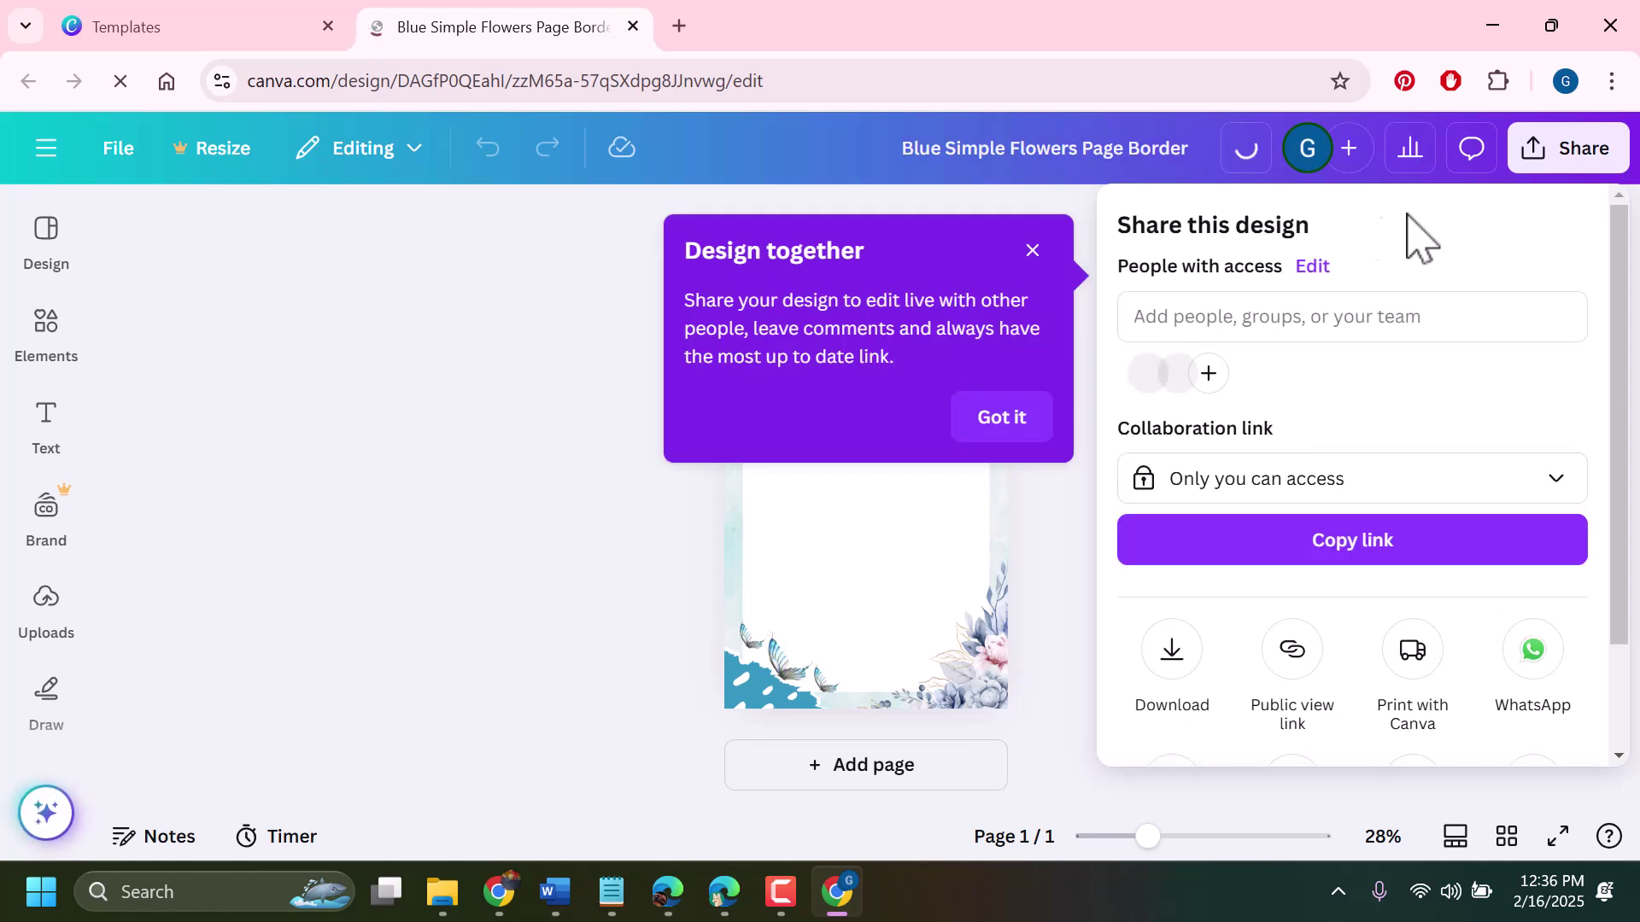
Download the Blue Simple Flowers Page Border design as a PNG file
left_click(1032, 251)
left_click(1172, 651)
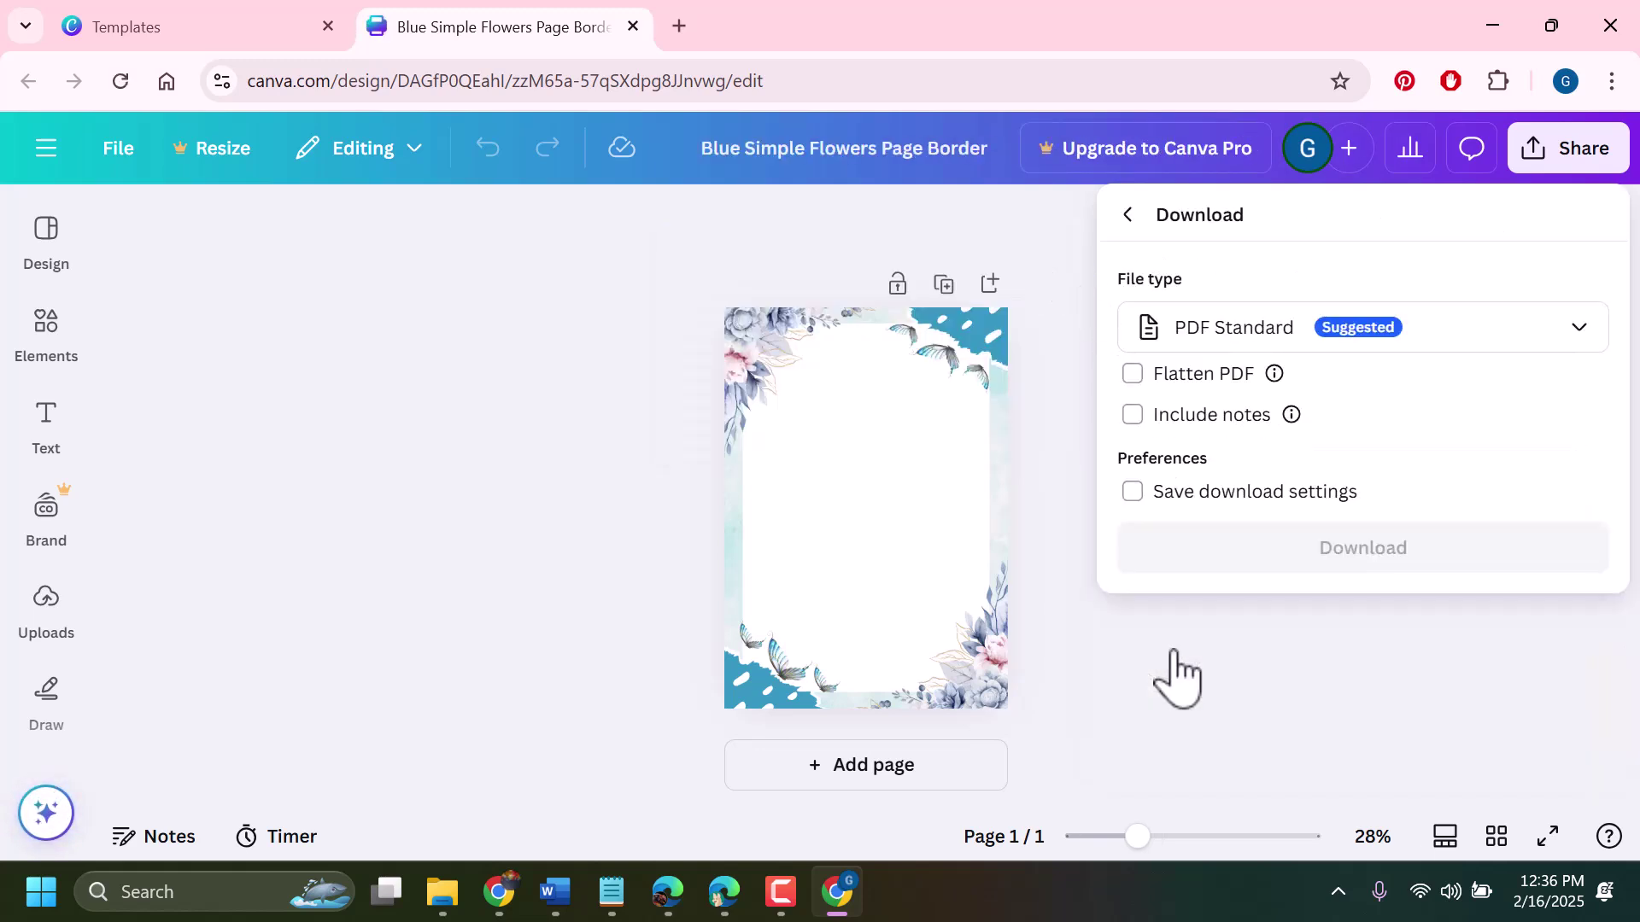
left_click(1266, 331)
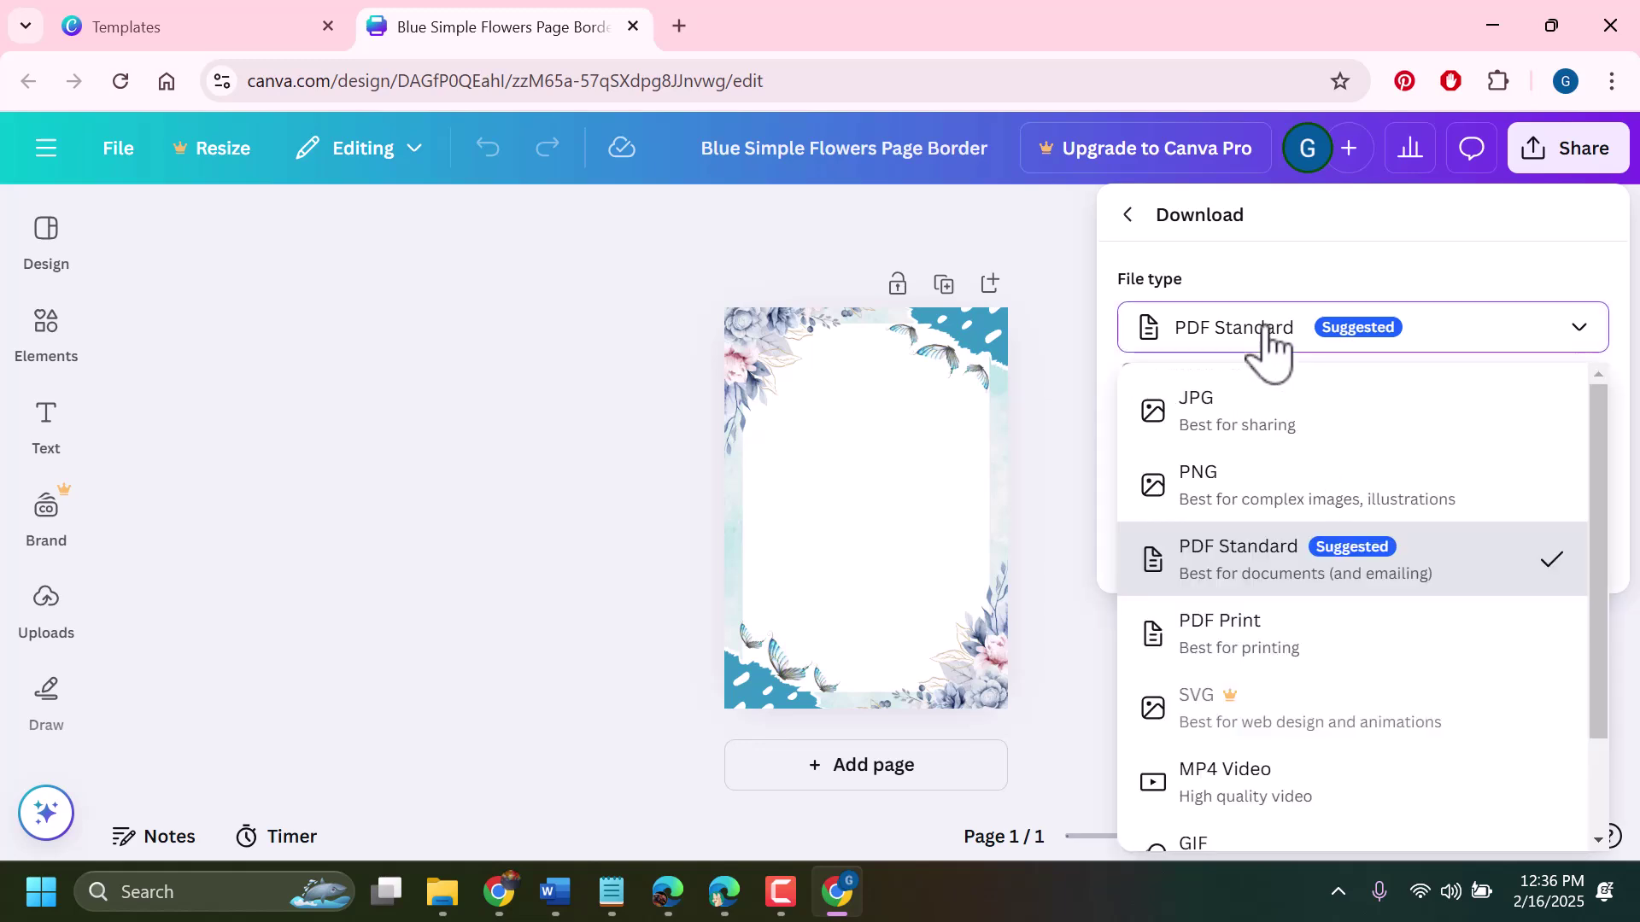
left_click(1225, 503)
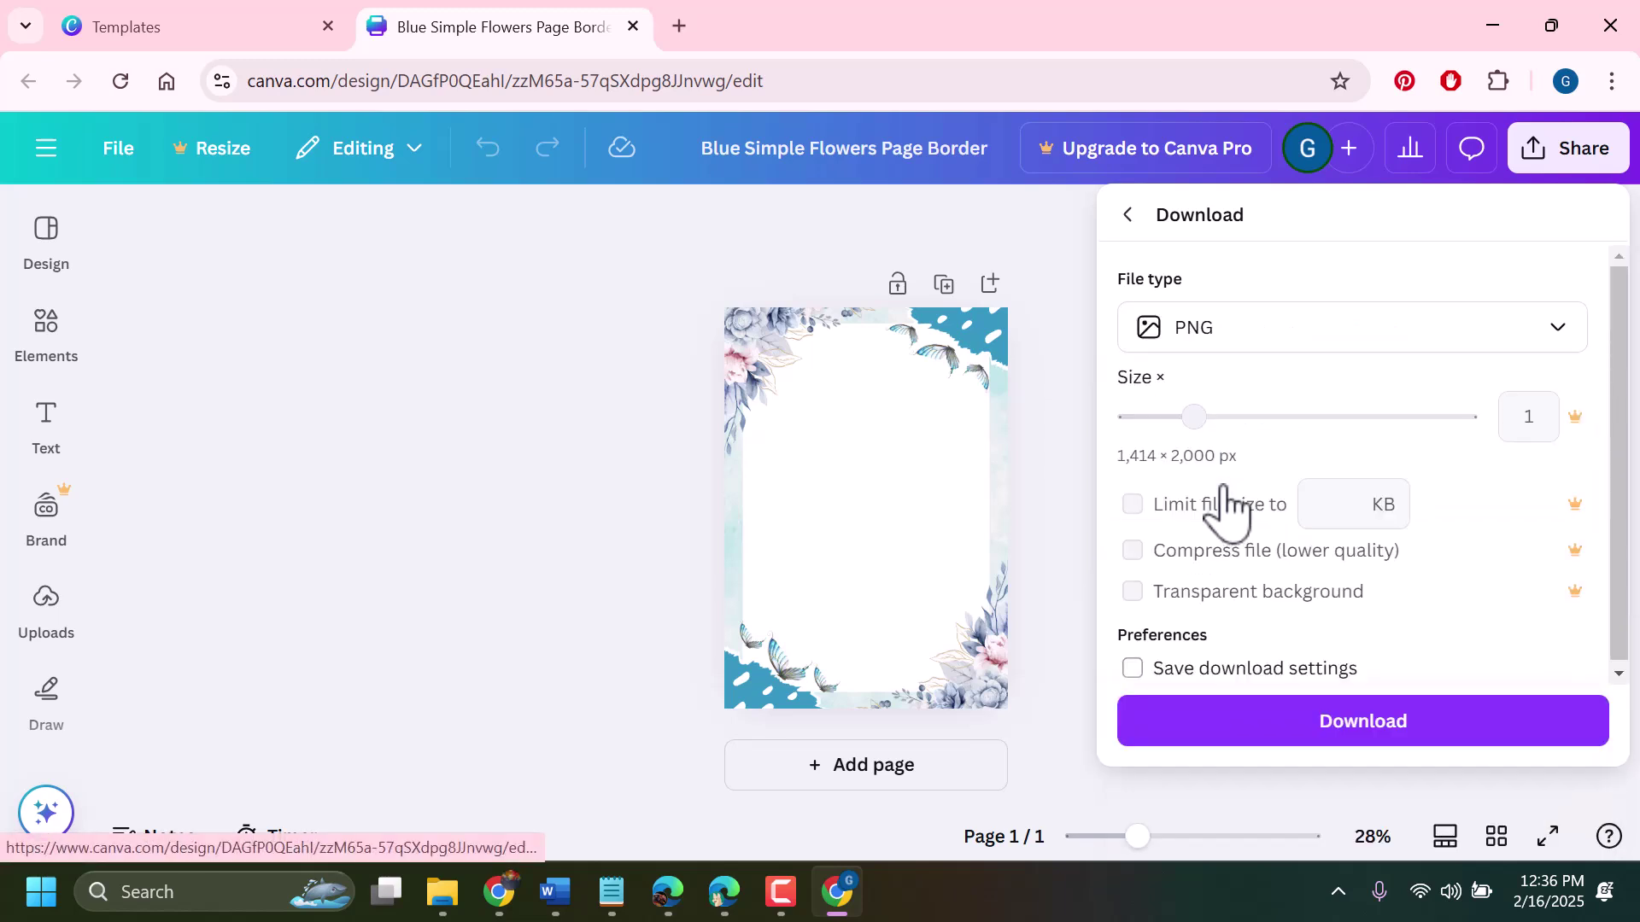
left_click(1344, 724)
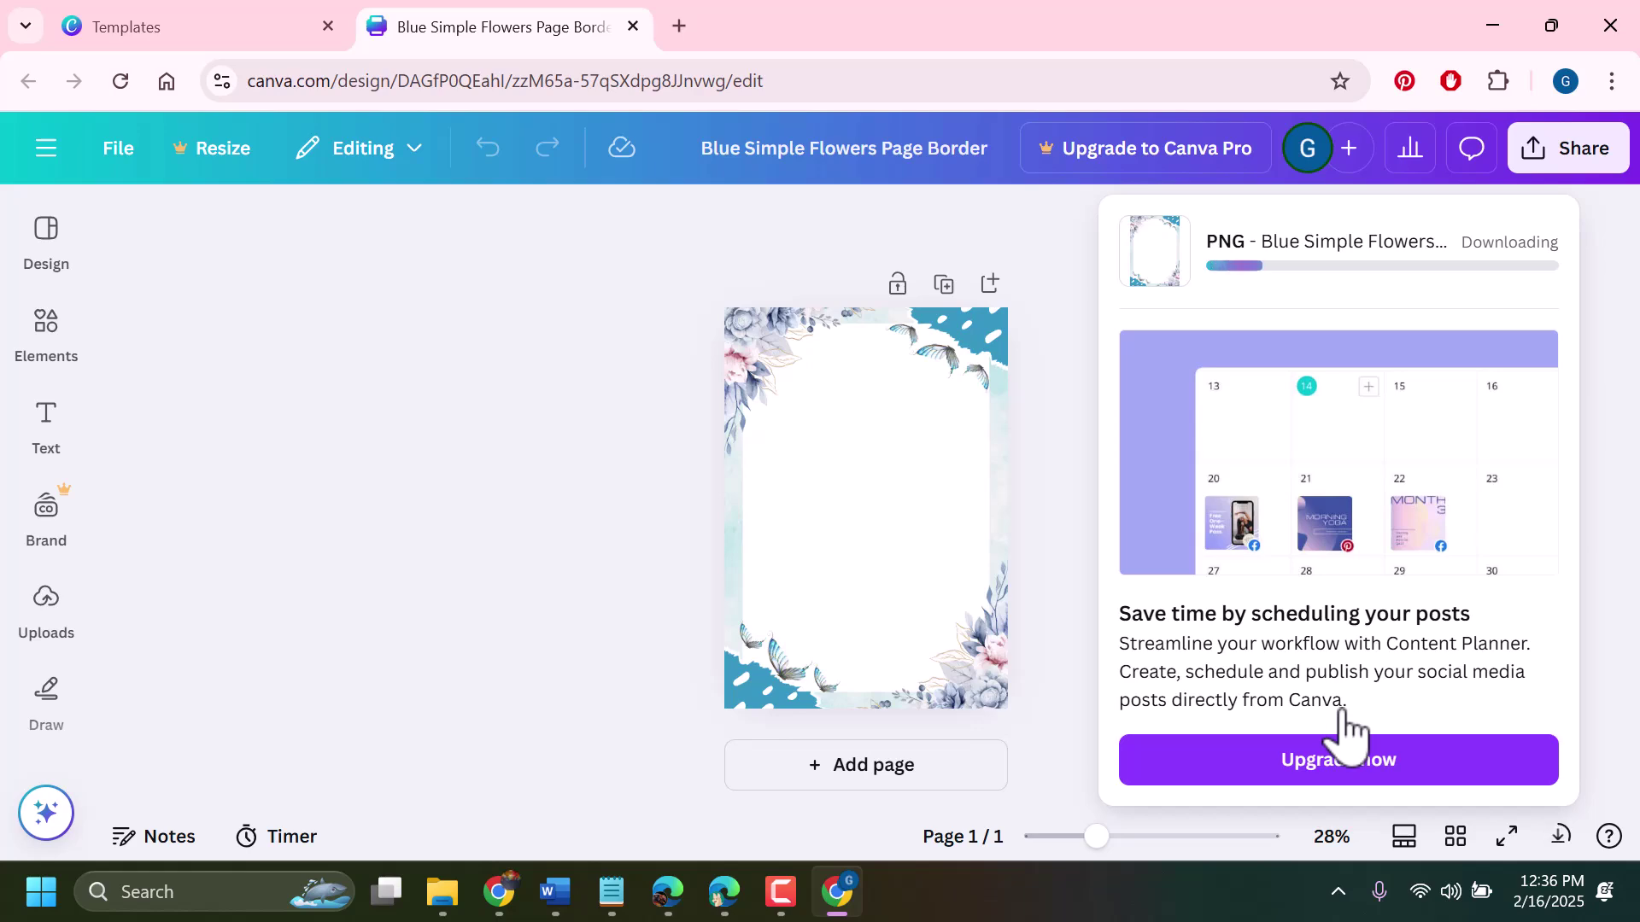
Switch to the Word document and start a custom watermark of the Picture watermark type
left_click(555, 891)
scroll(534, 369, "up", 2)
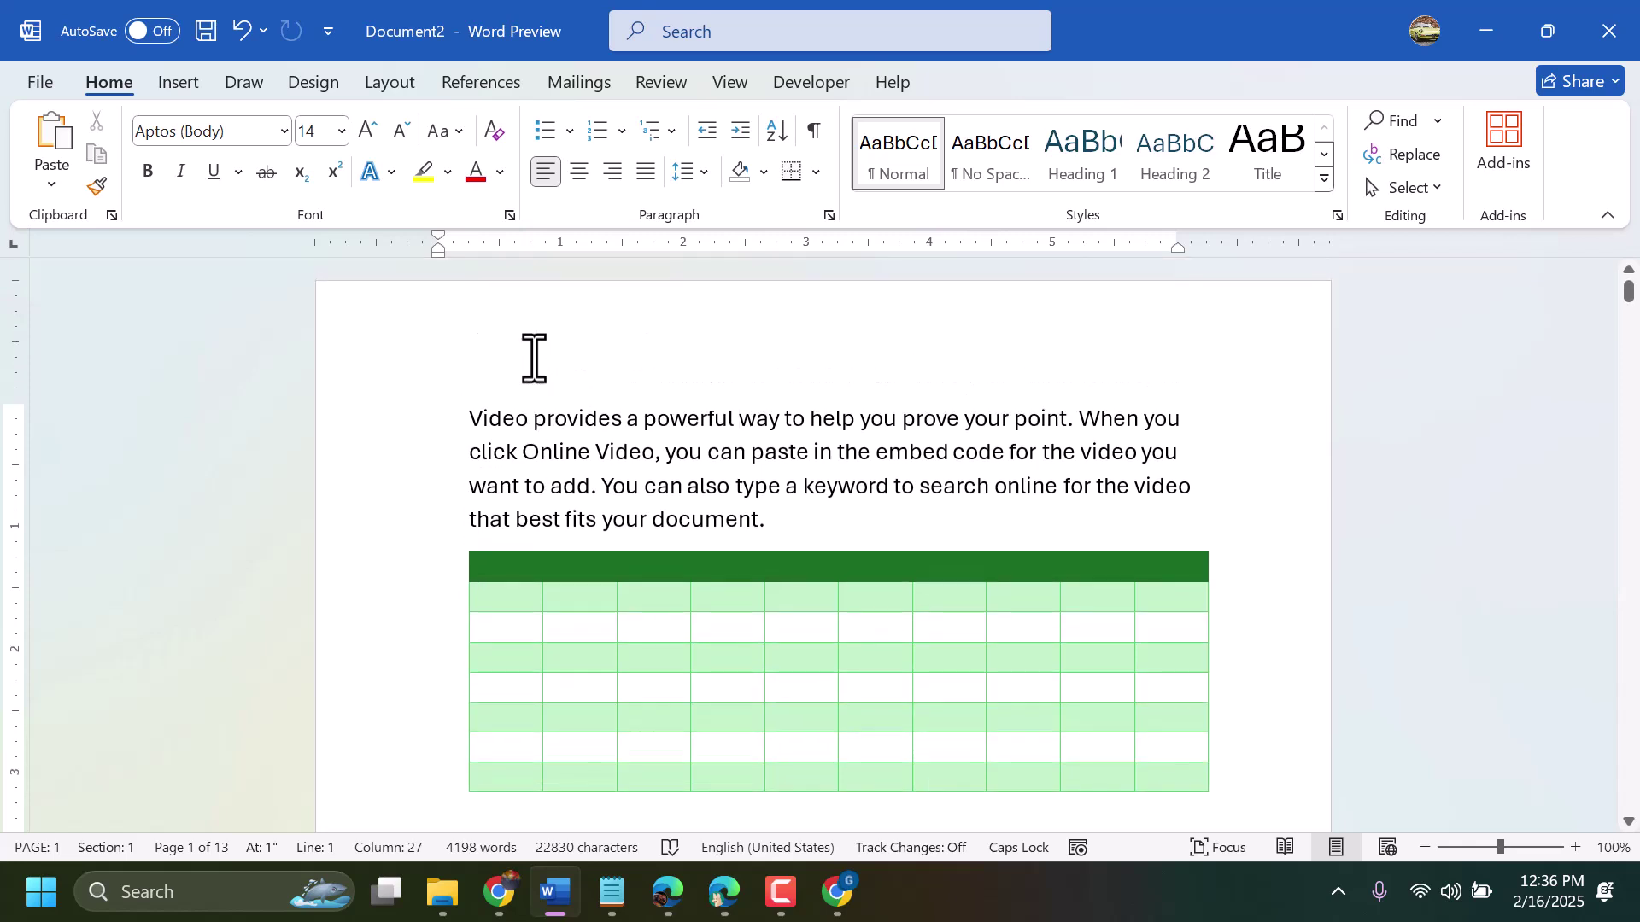
left_click(178, 83)
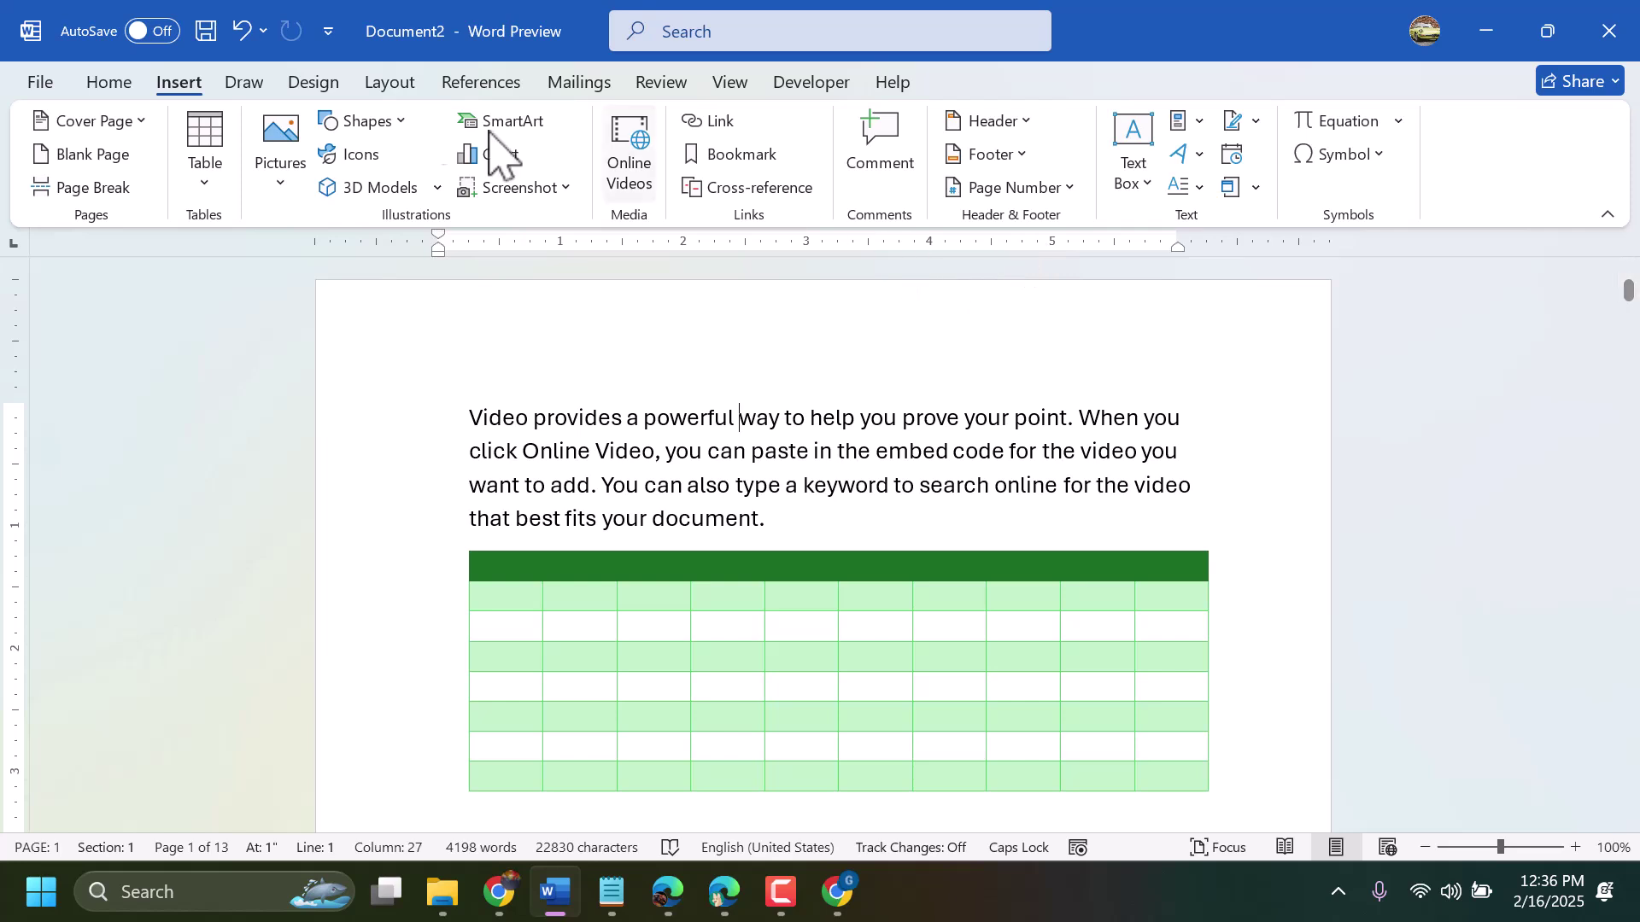
left_click(311, 83)
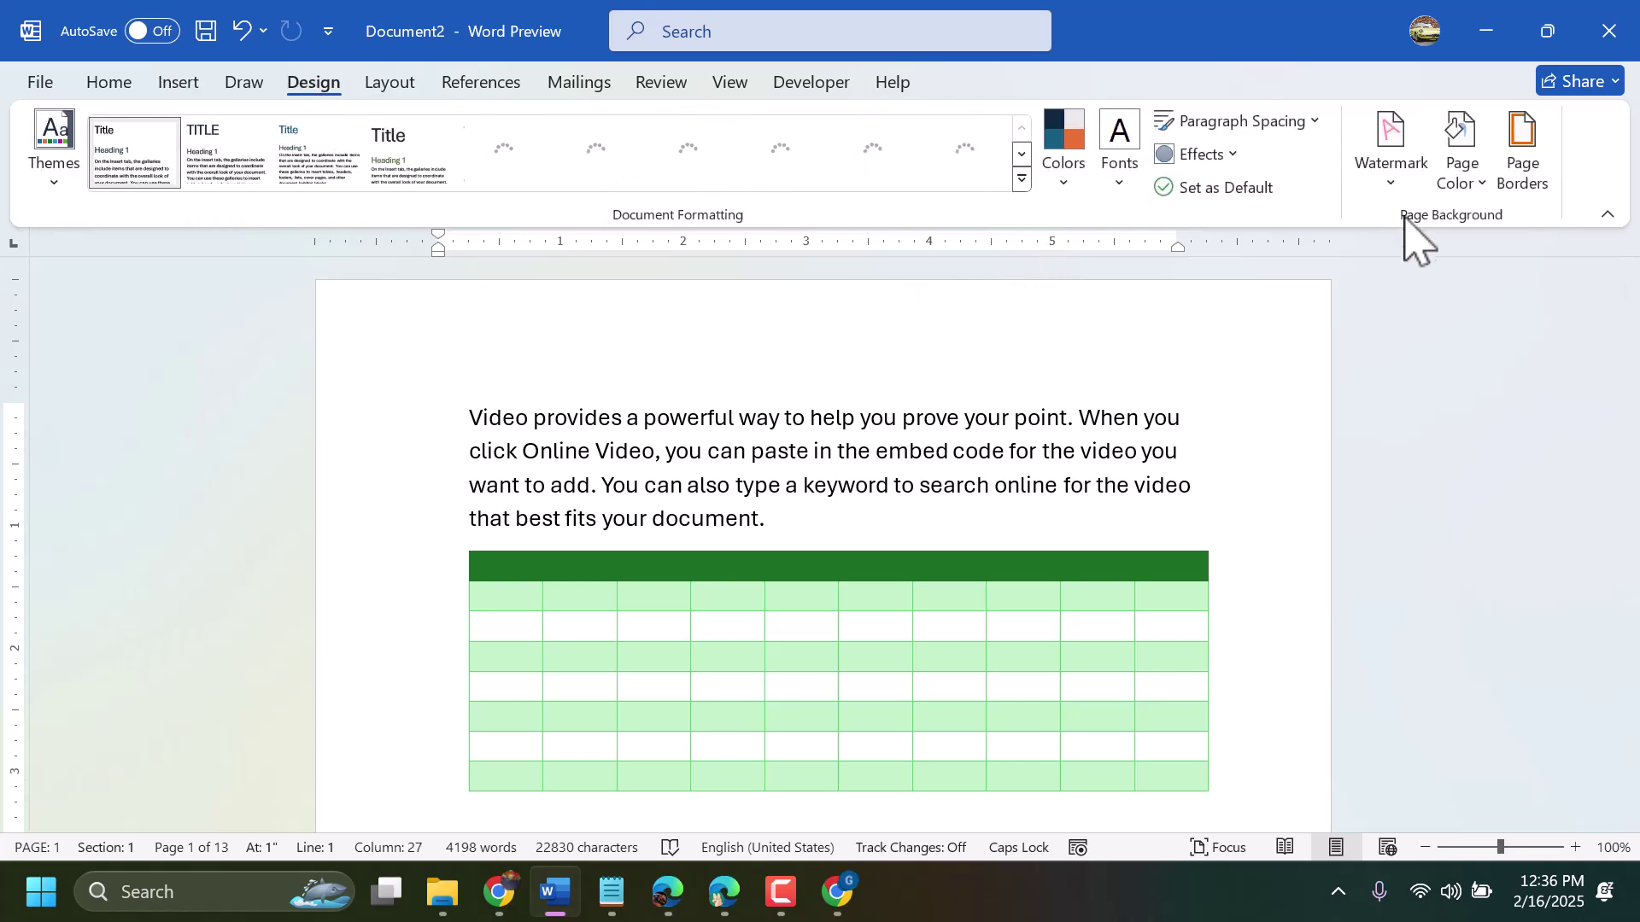
left_click(1398, 169)
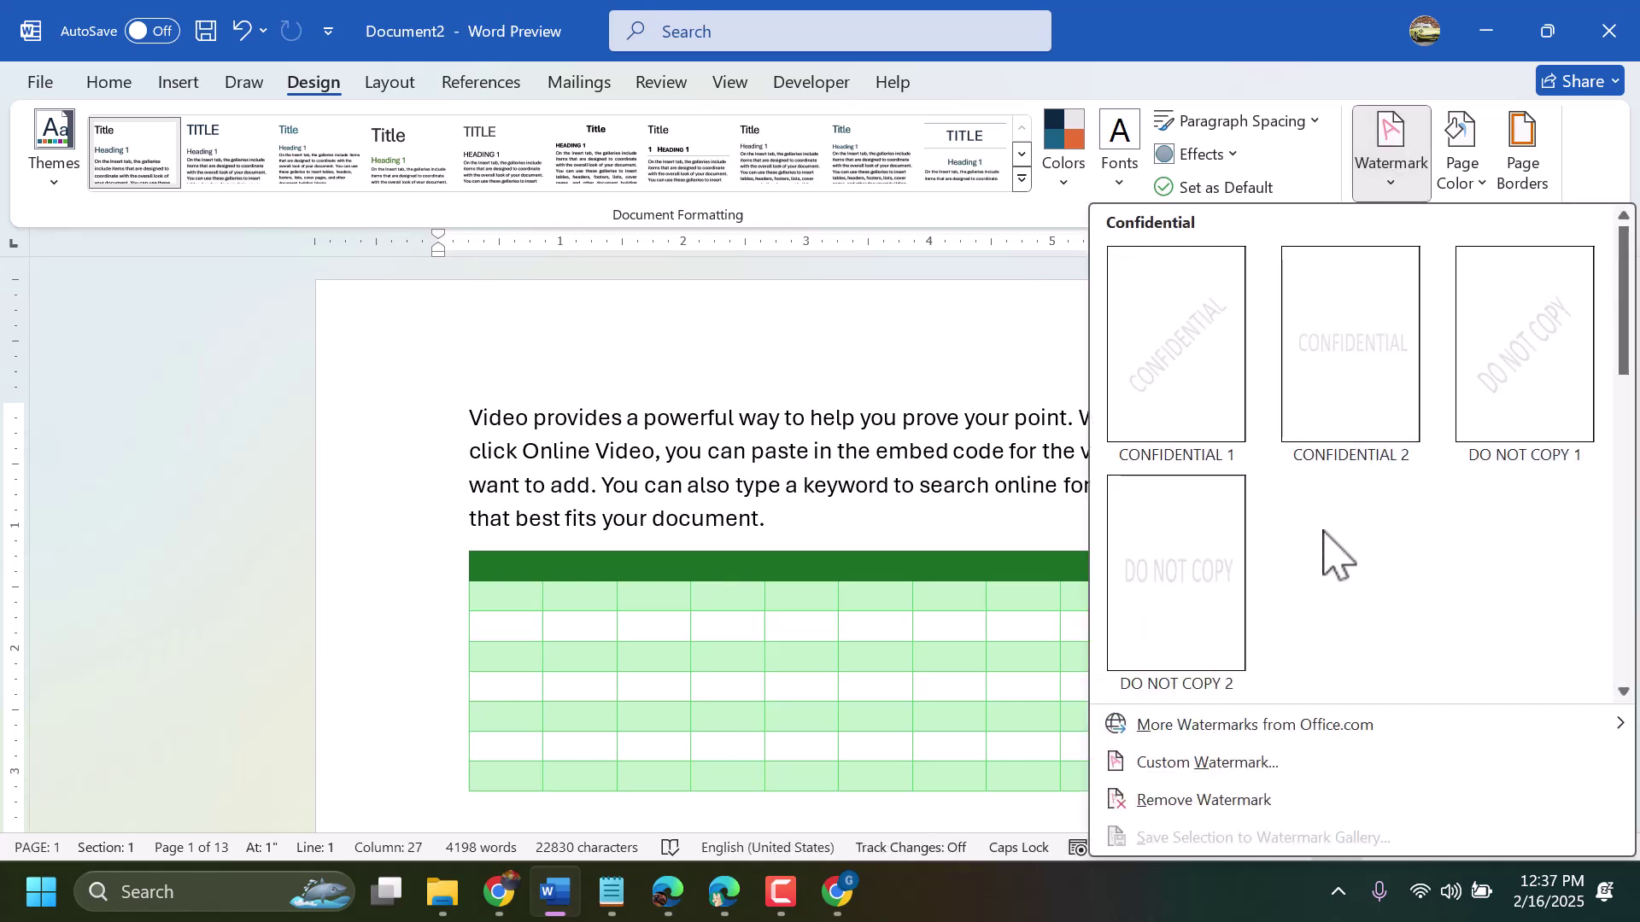
left_click(1205, 763)
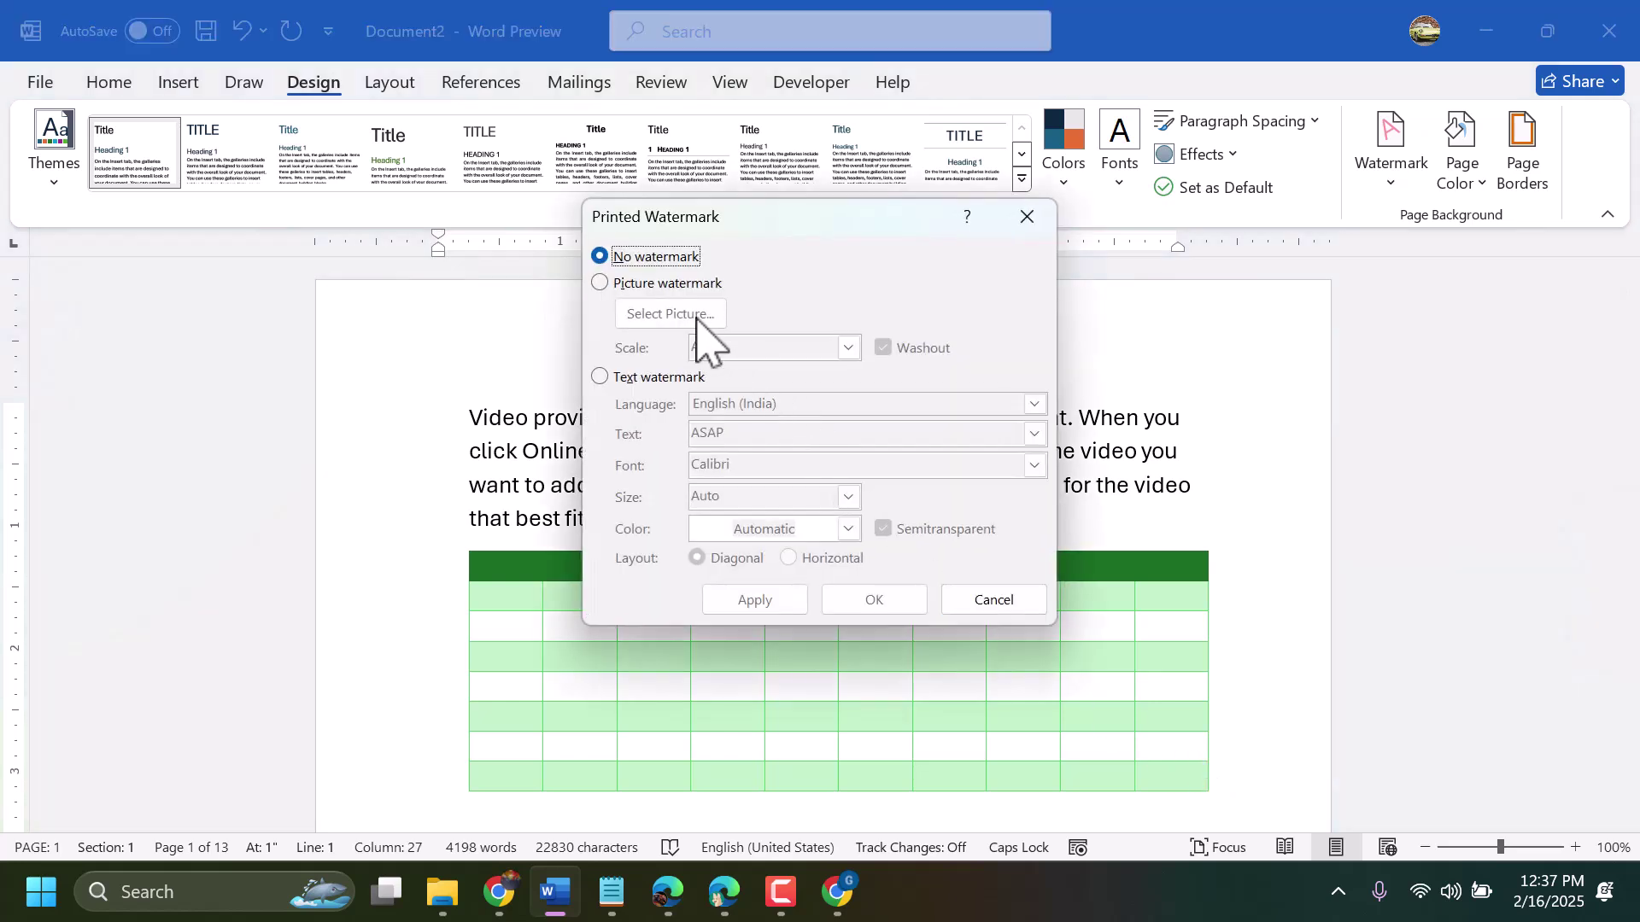
left_click(675, 284)
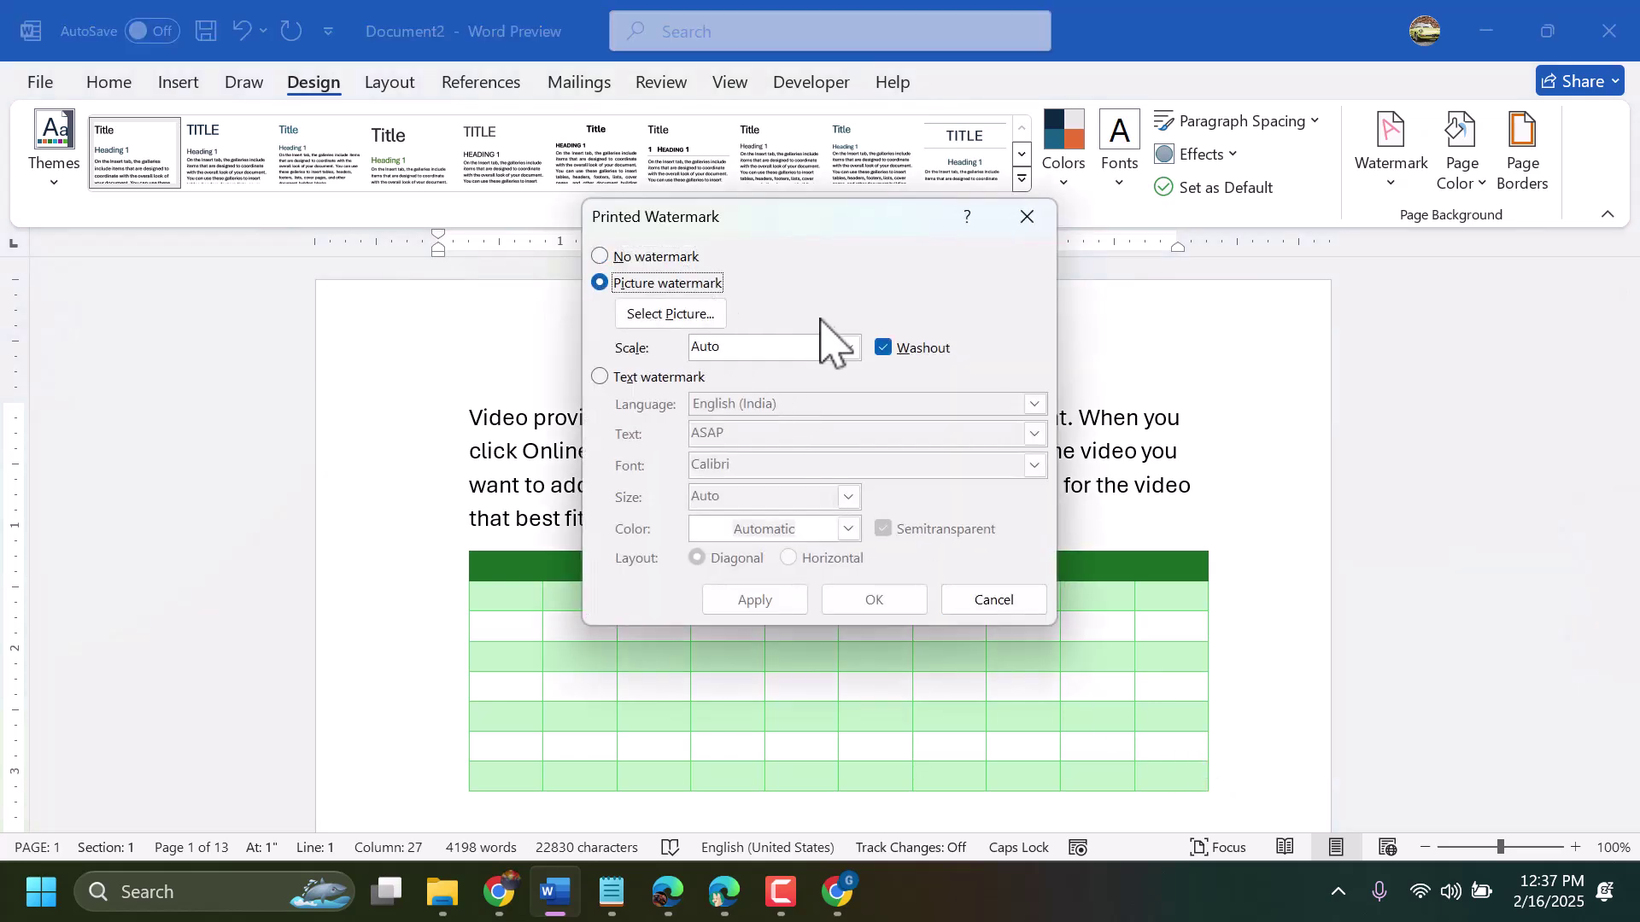
Choose the Blue Simple Flowers Page Border image from the Downloads folder as the watermark picture
left_click(669, 314)
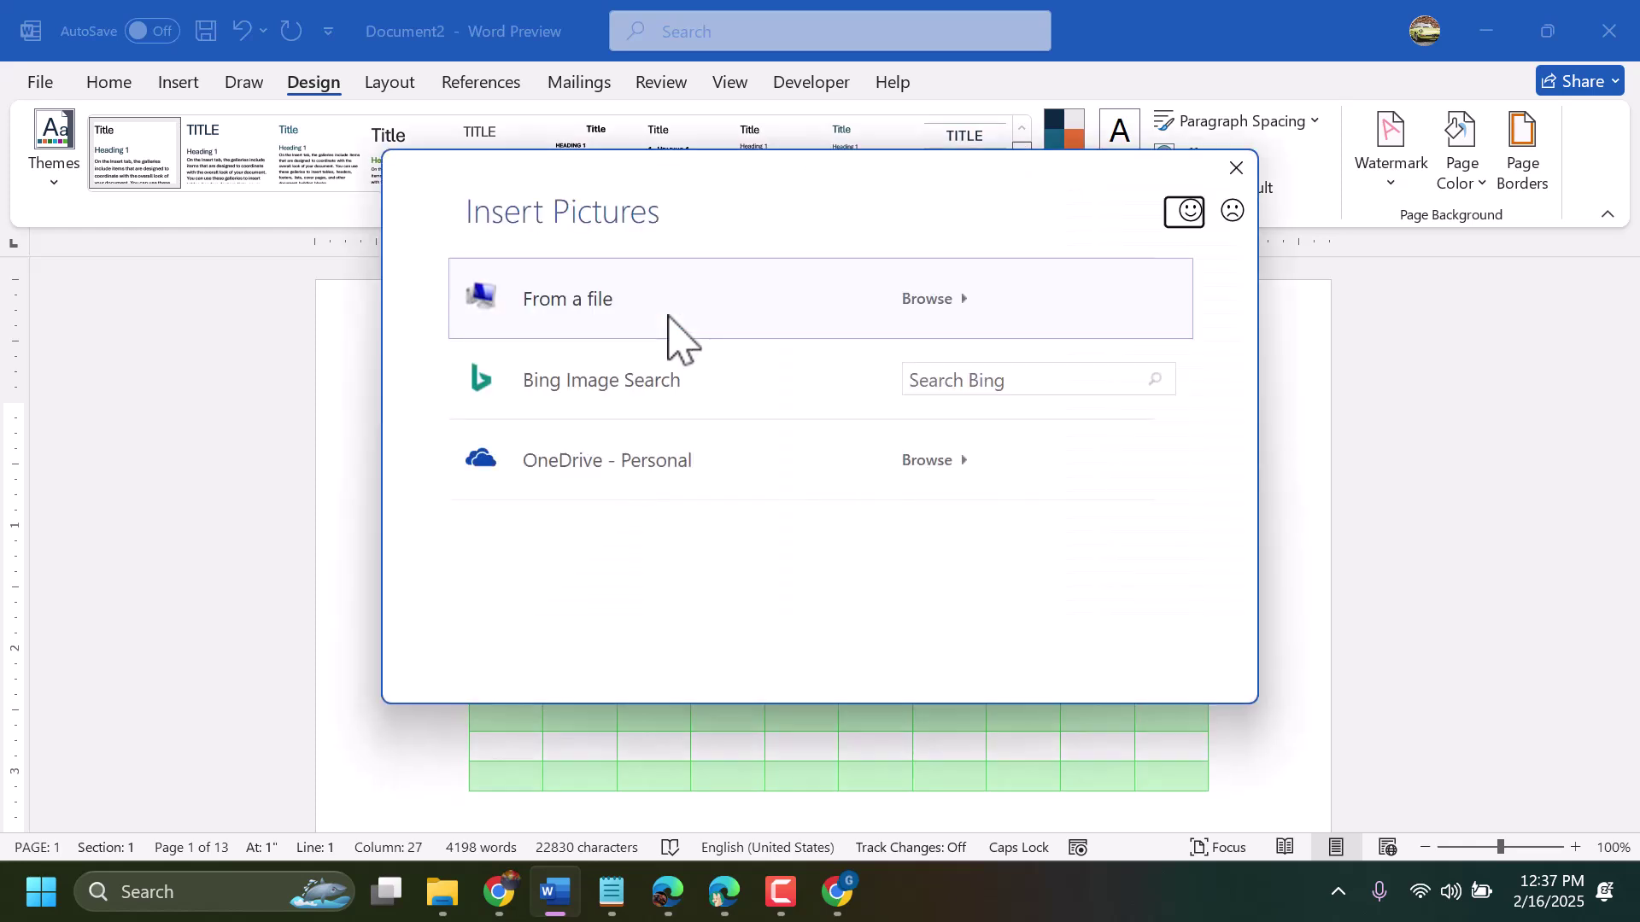
left_click(609, 340)
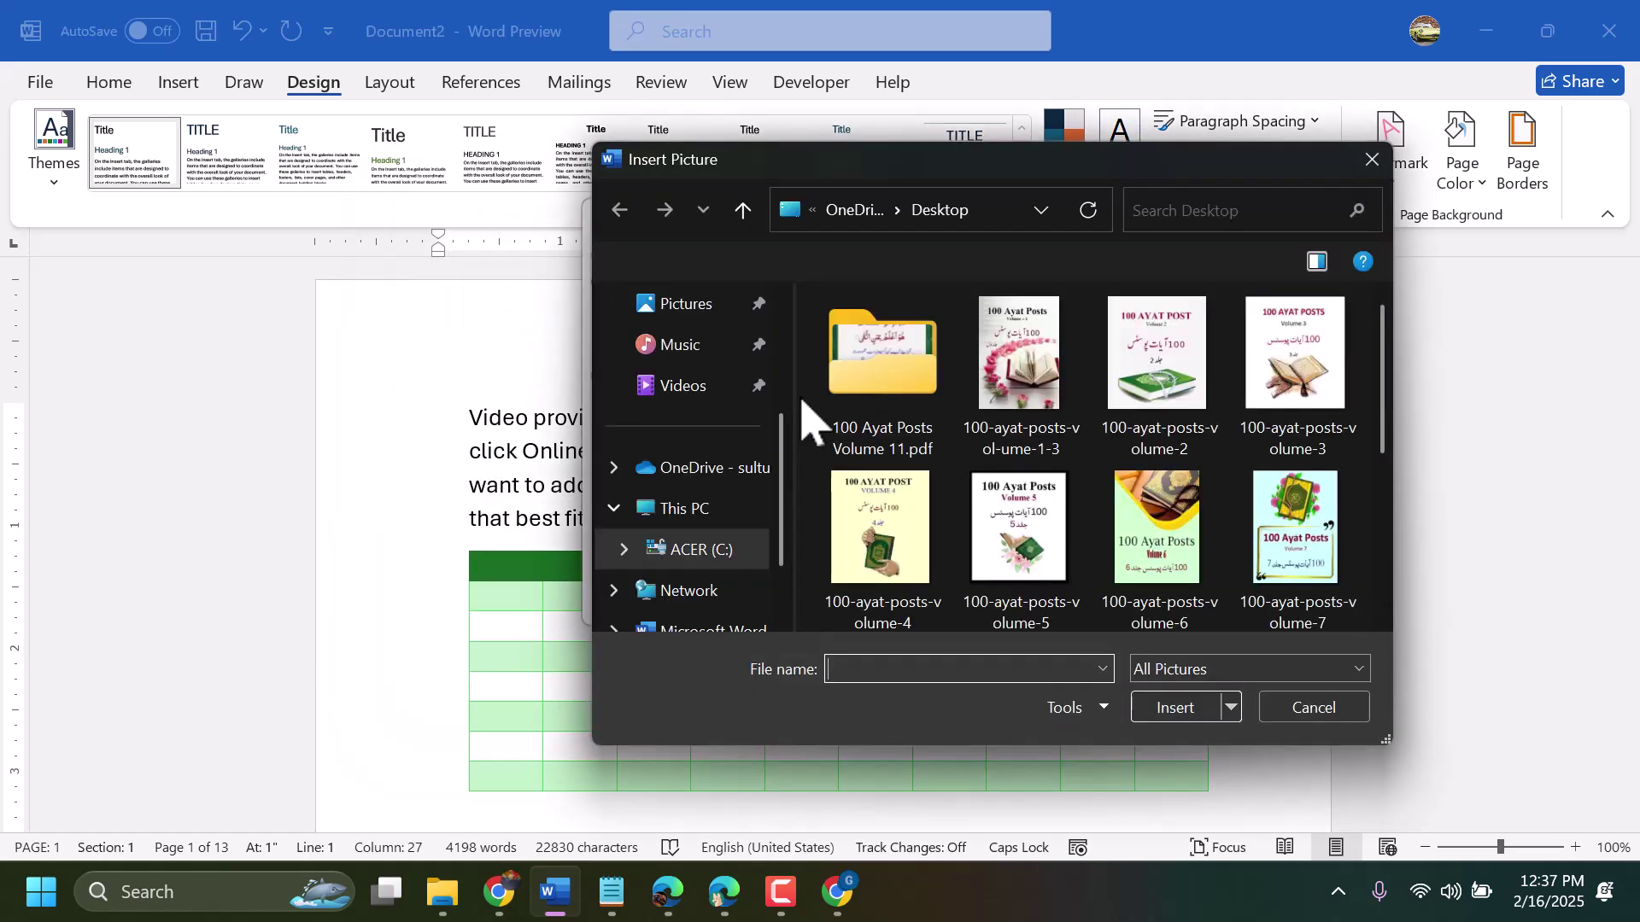
scroll(690, 401, "up", 3)
left_click(699, 477)
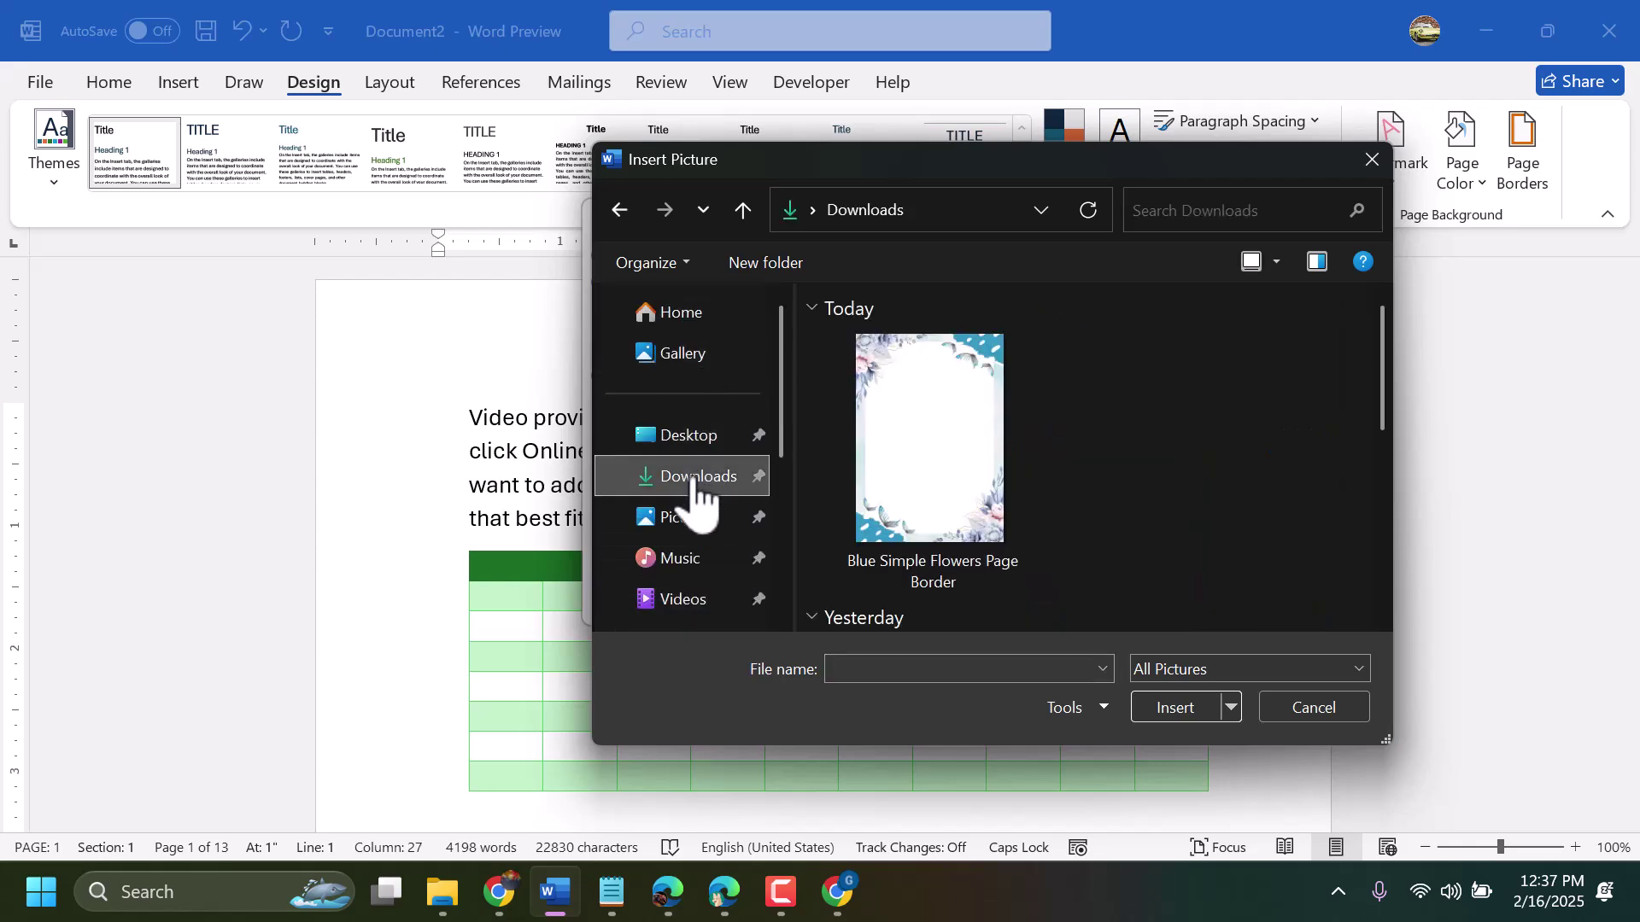
double_click(920, 488)
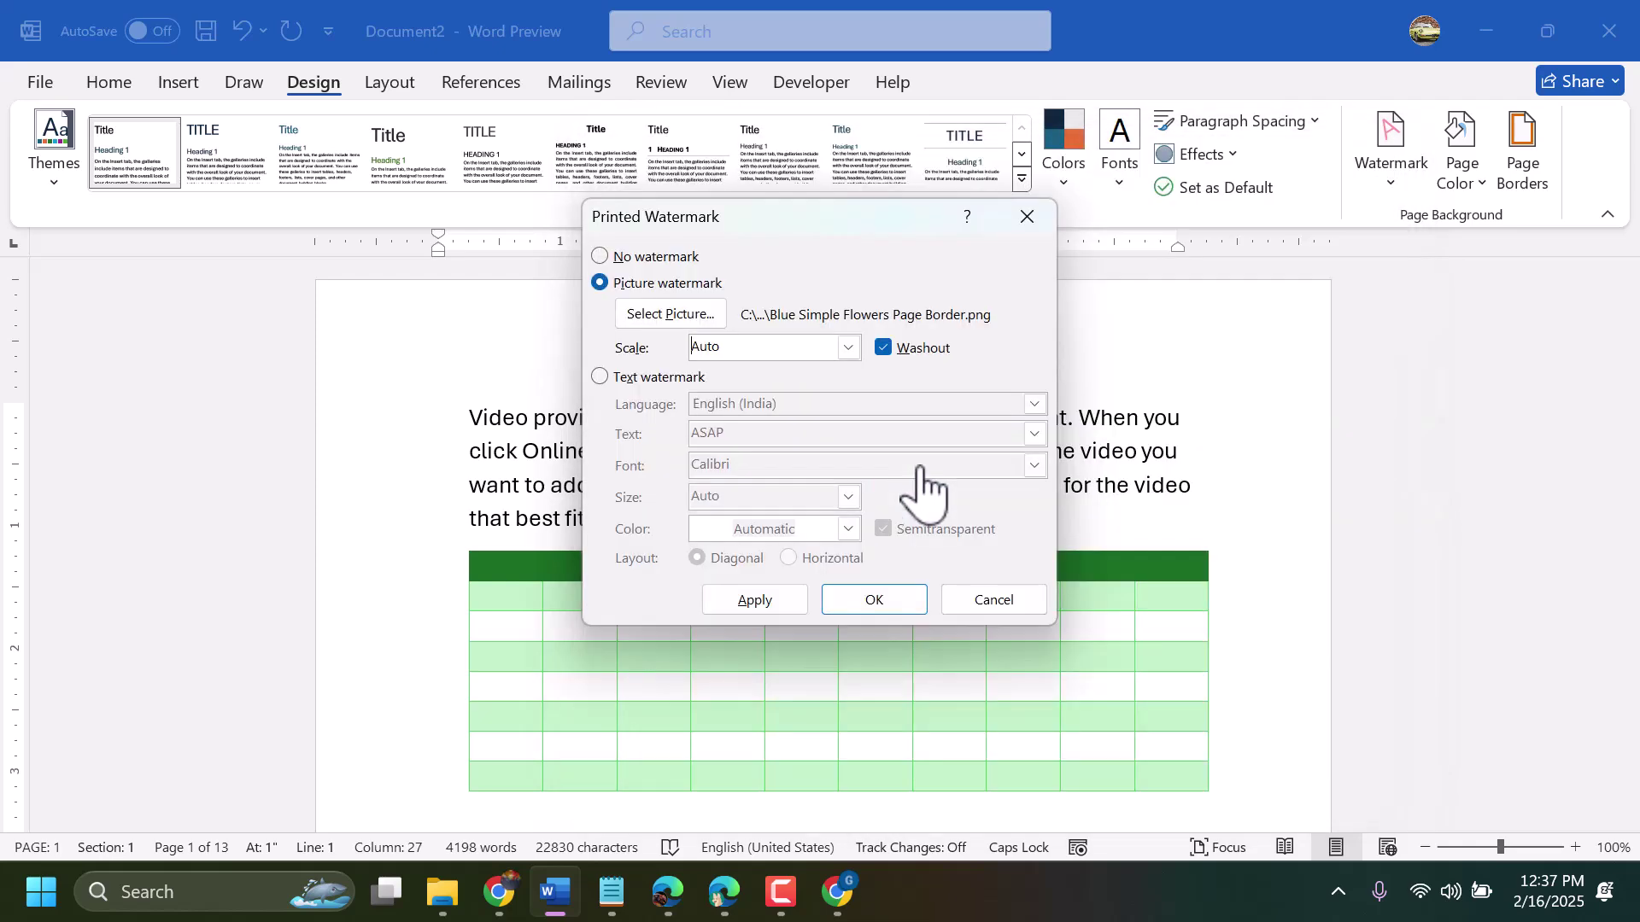
Apply the picture watermark at Auto scale with Washout turned off, and close the watermark settings
left_click(781, 606)
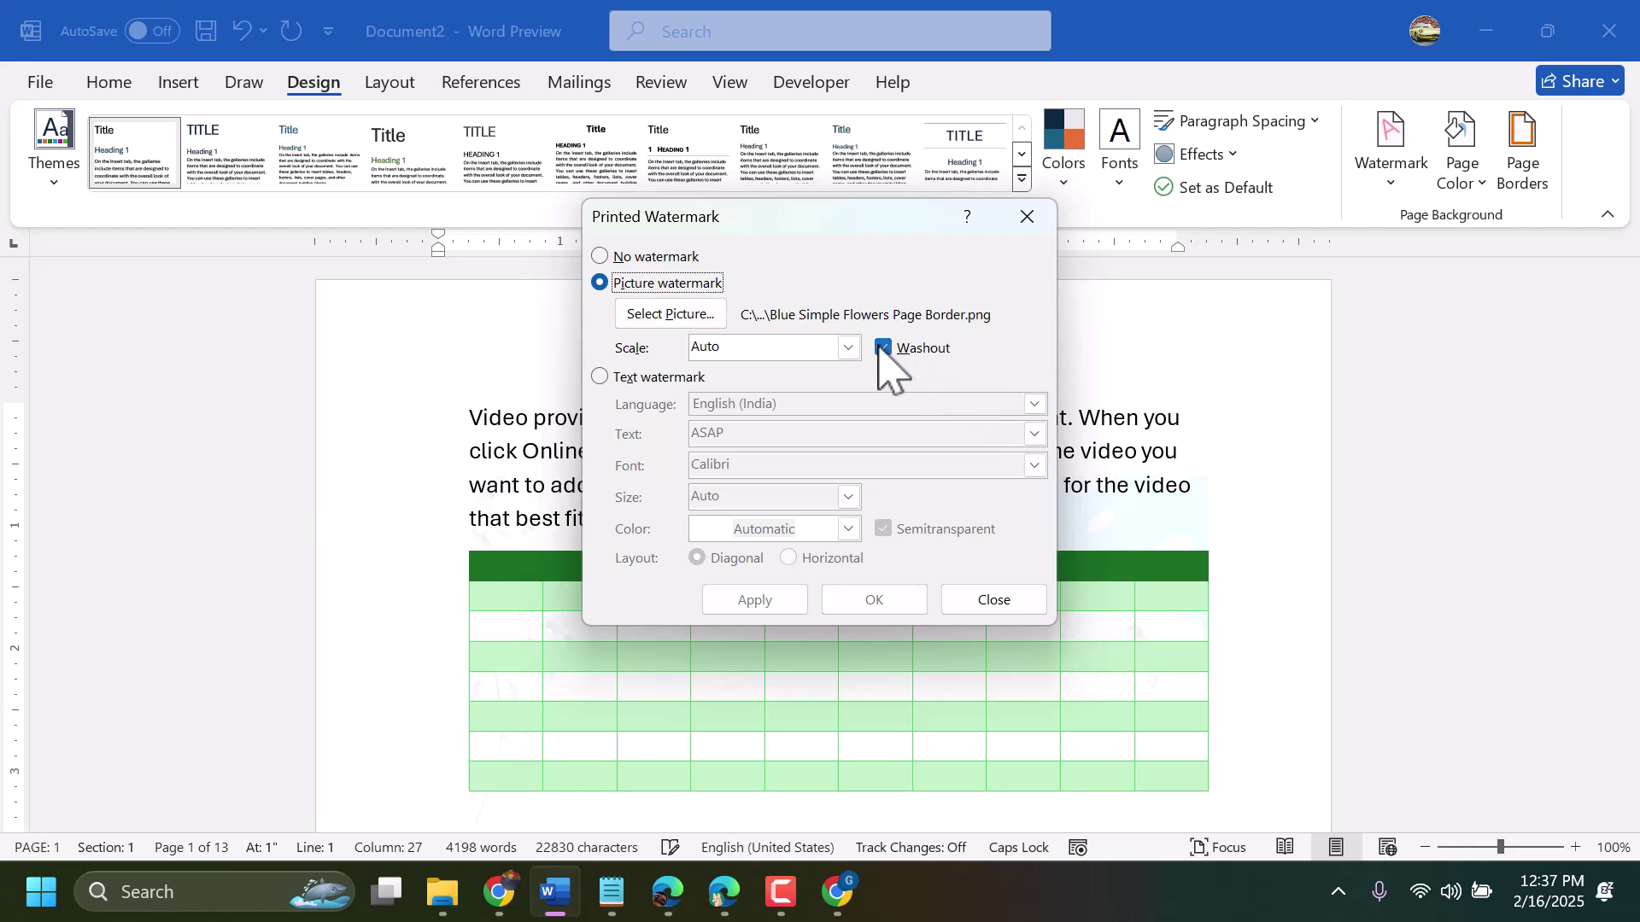
left_click(769, 608)
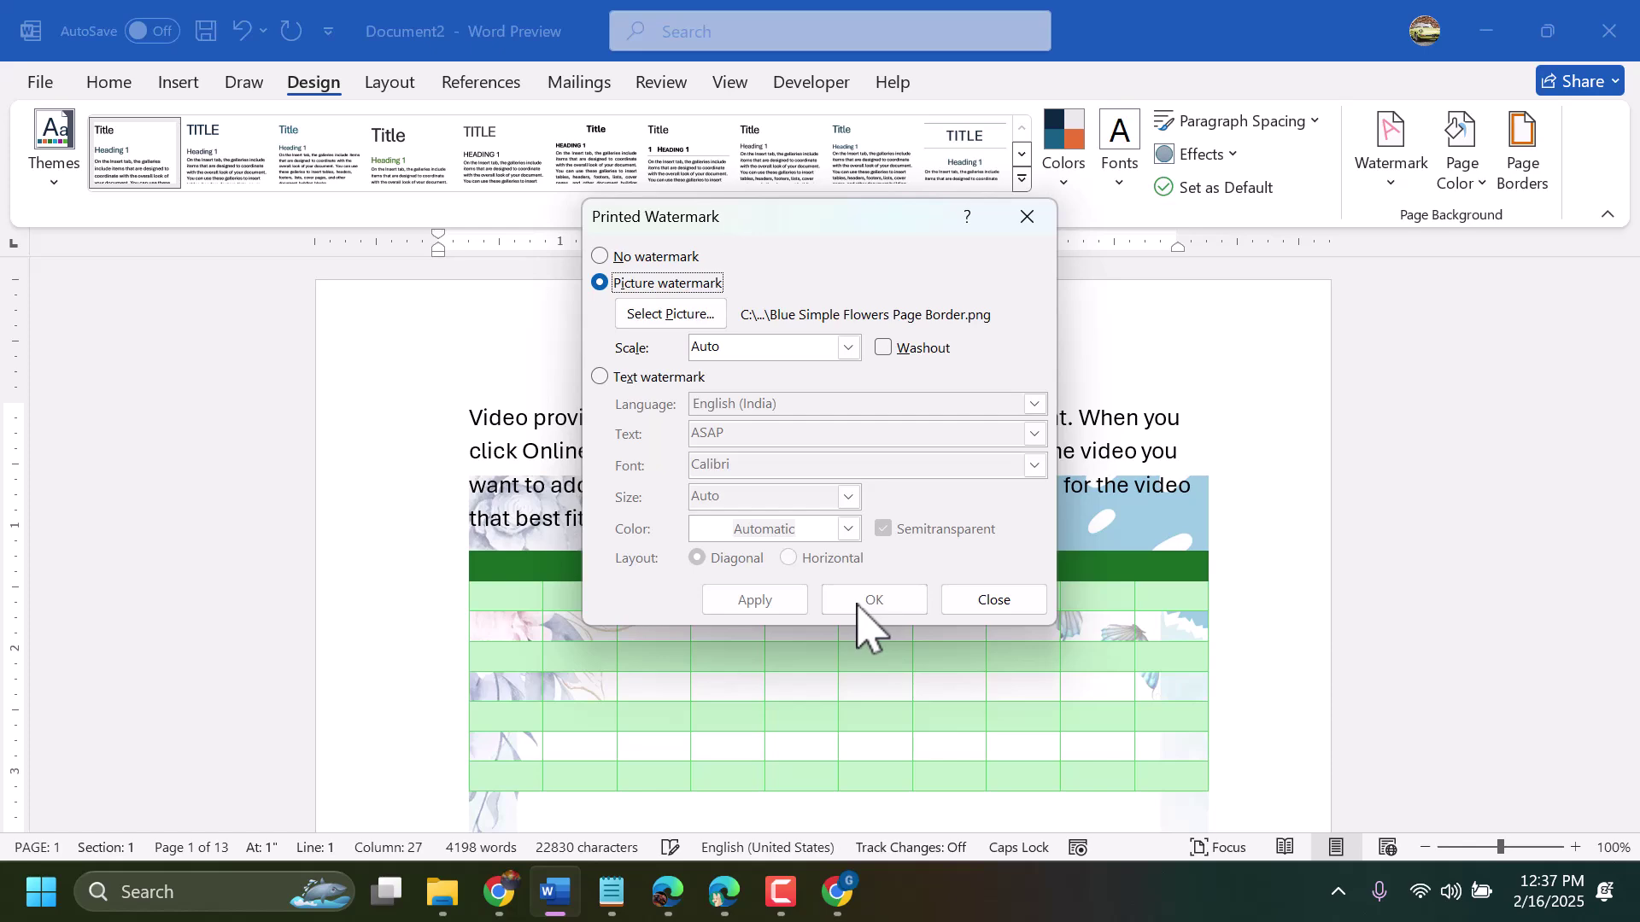
left_click(988, 603)
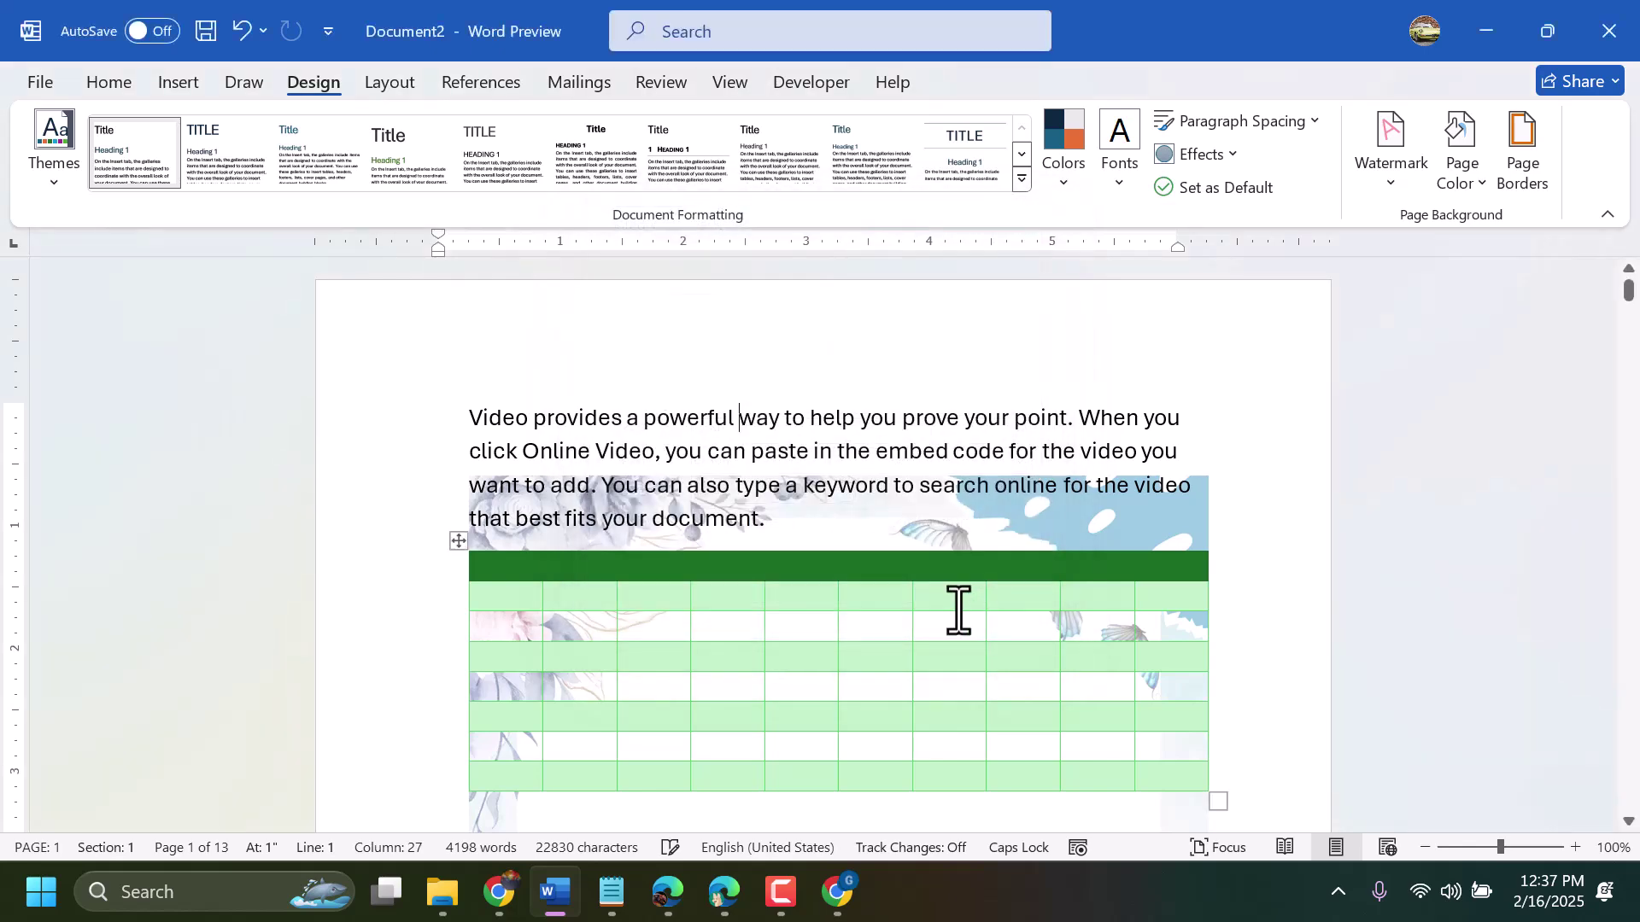
Examine how the floral border watermark sits behind the text and table across the document's pages
scroll(828, 615, "down", 10)
scroll(827, 600, "down", 2)
scroll(827, 598, "up", 6)
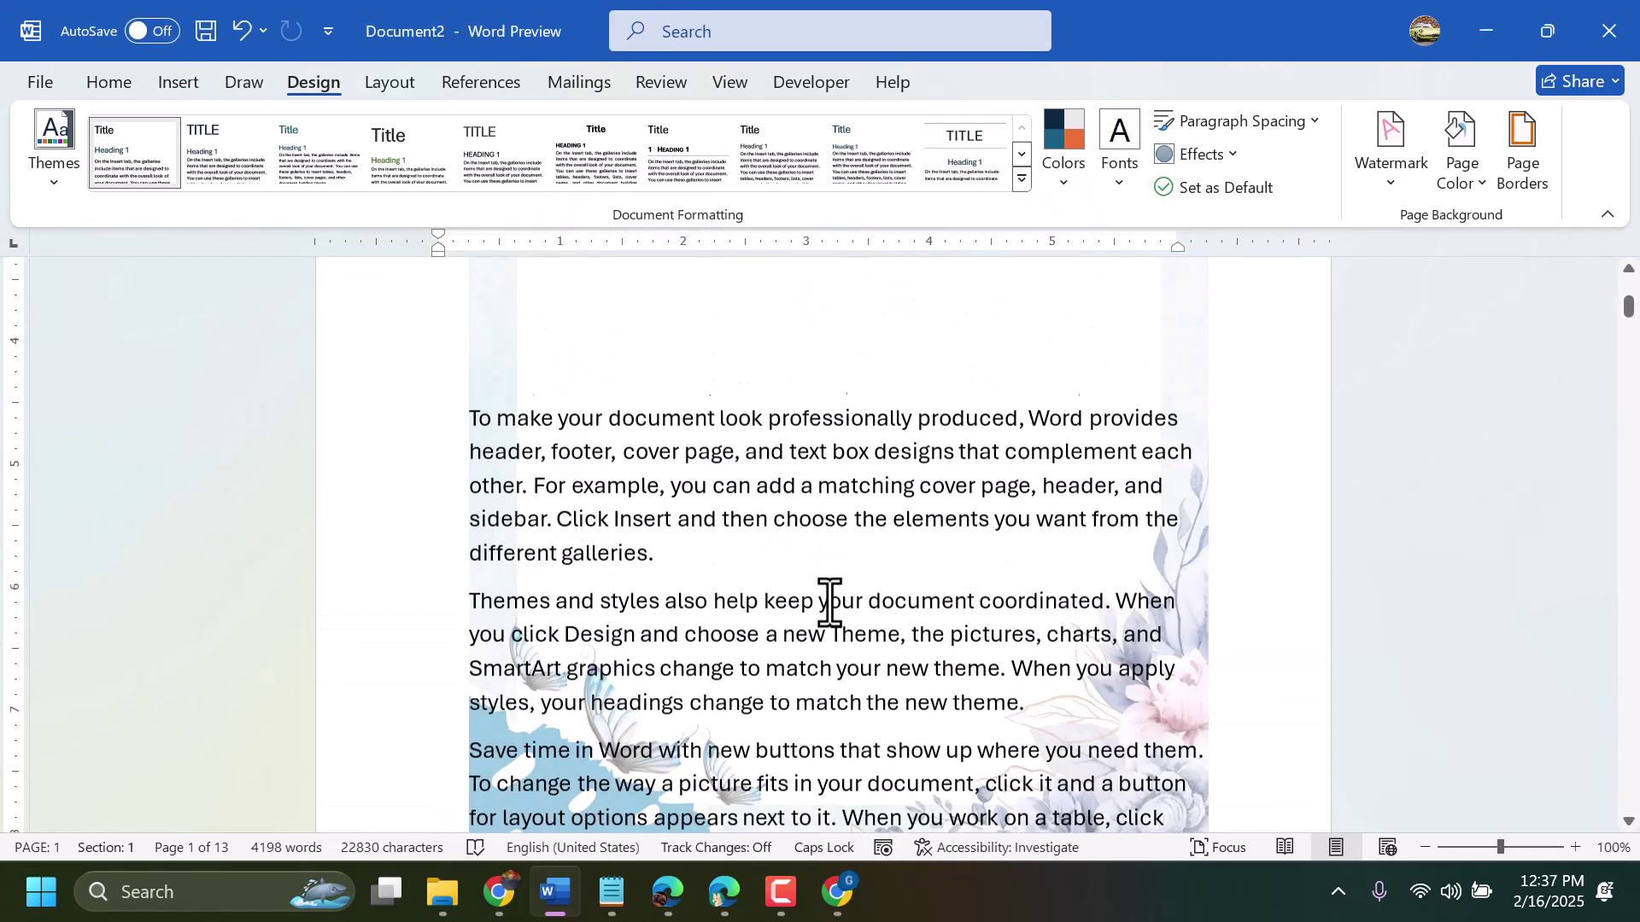
scroll(971, 506, "up", 6)
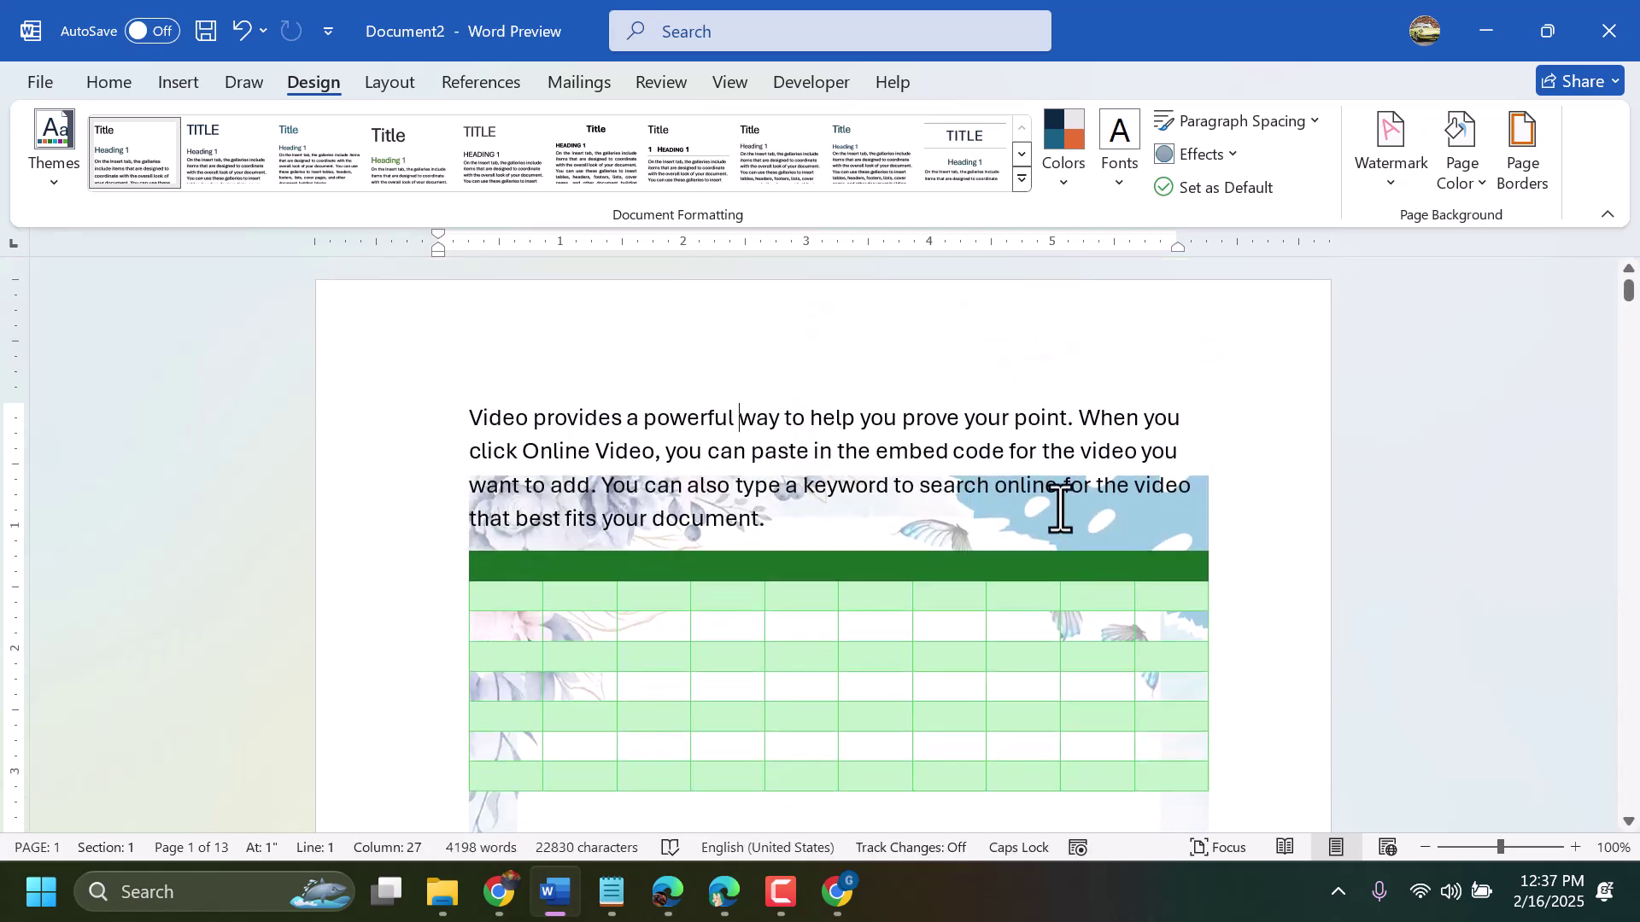
left_click(1060, 509)
scroll(1059, 509, "down", 12)
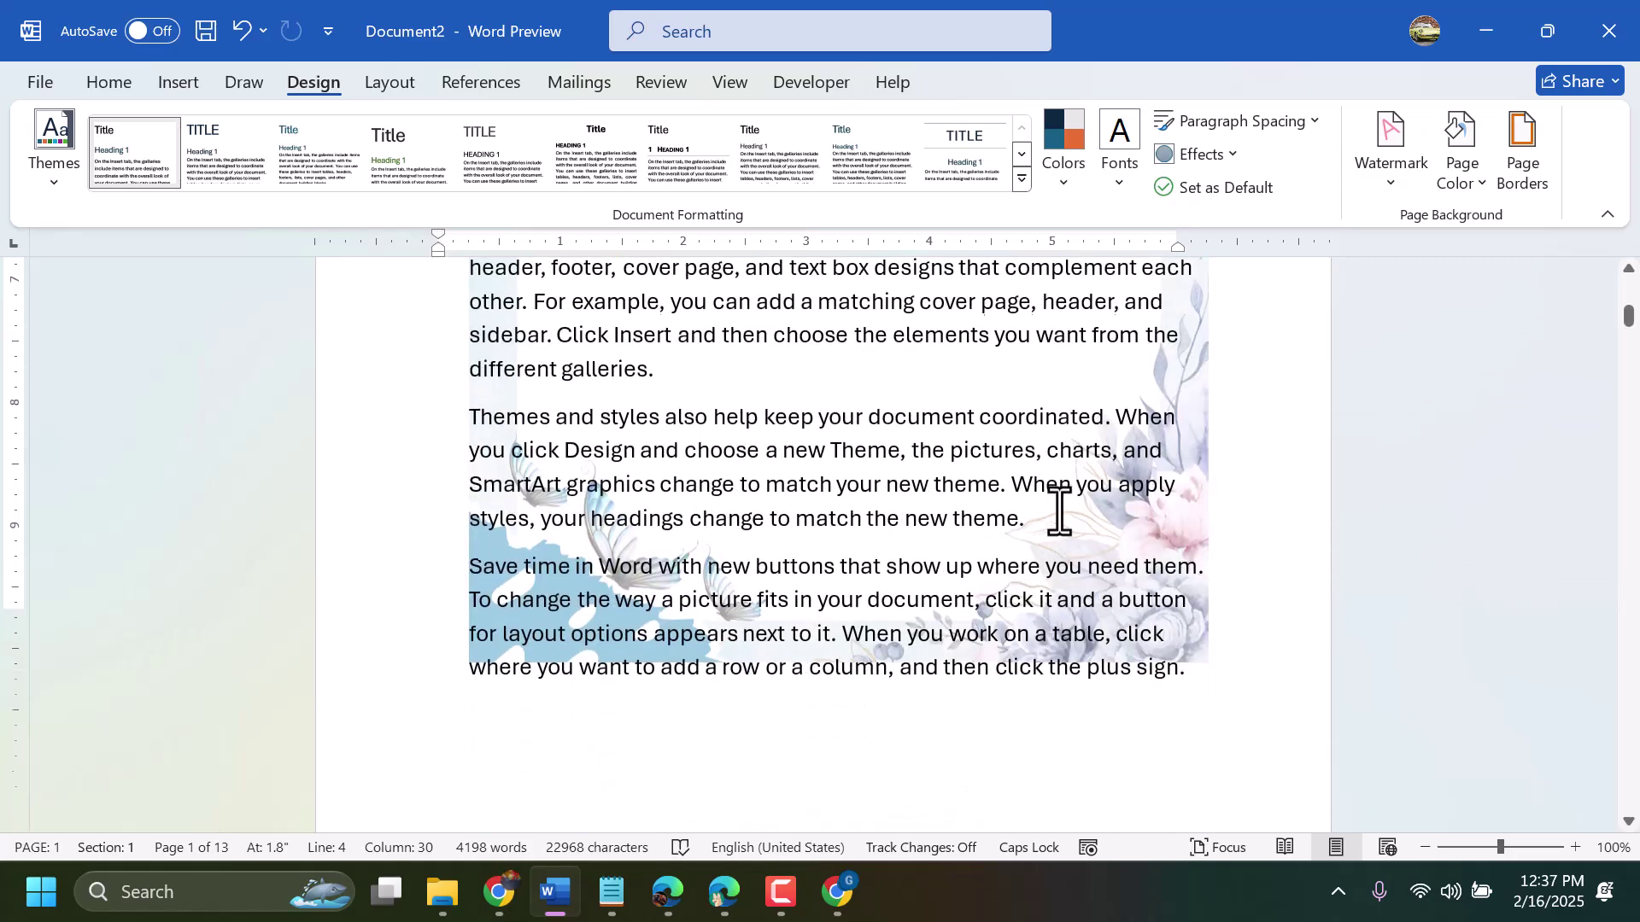
scroll(1060, 511, "down", 5)
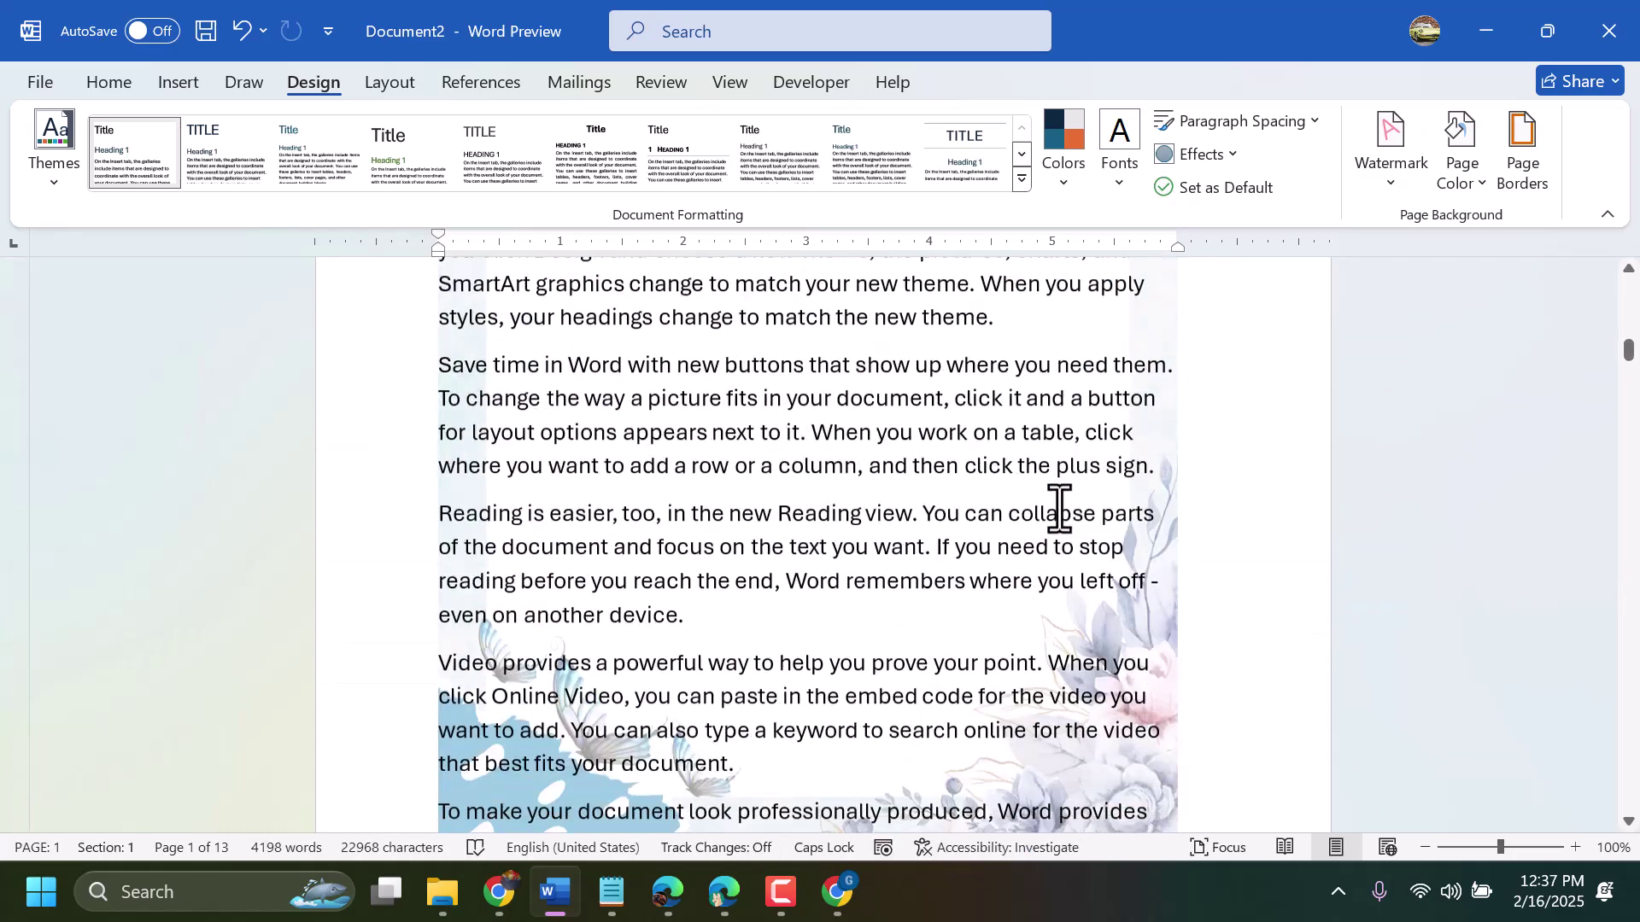
scroll(1063, 500, "down", 9)
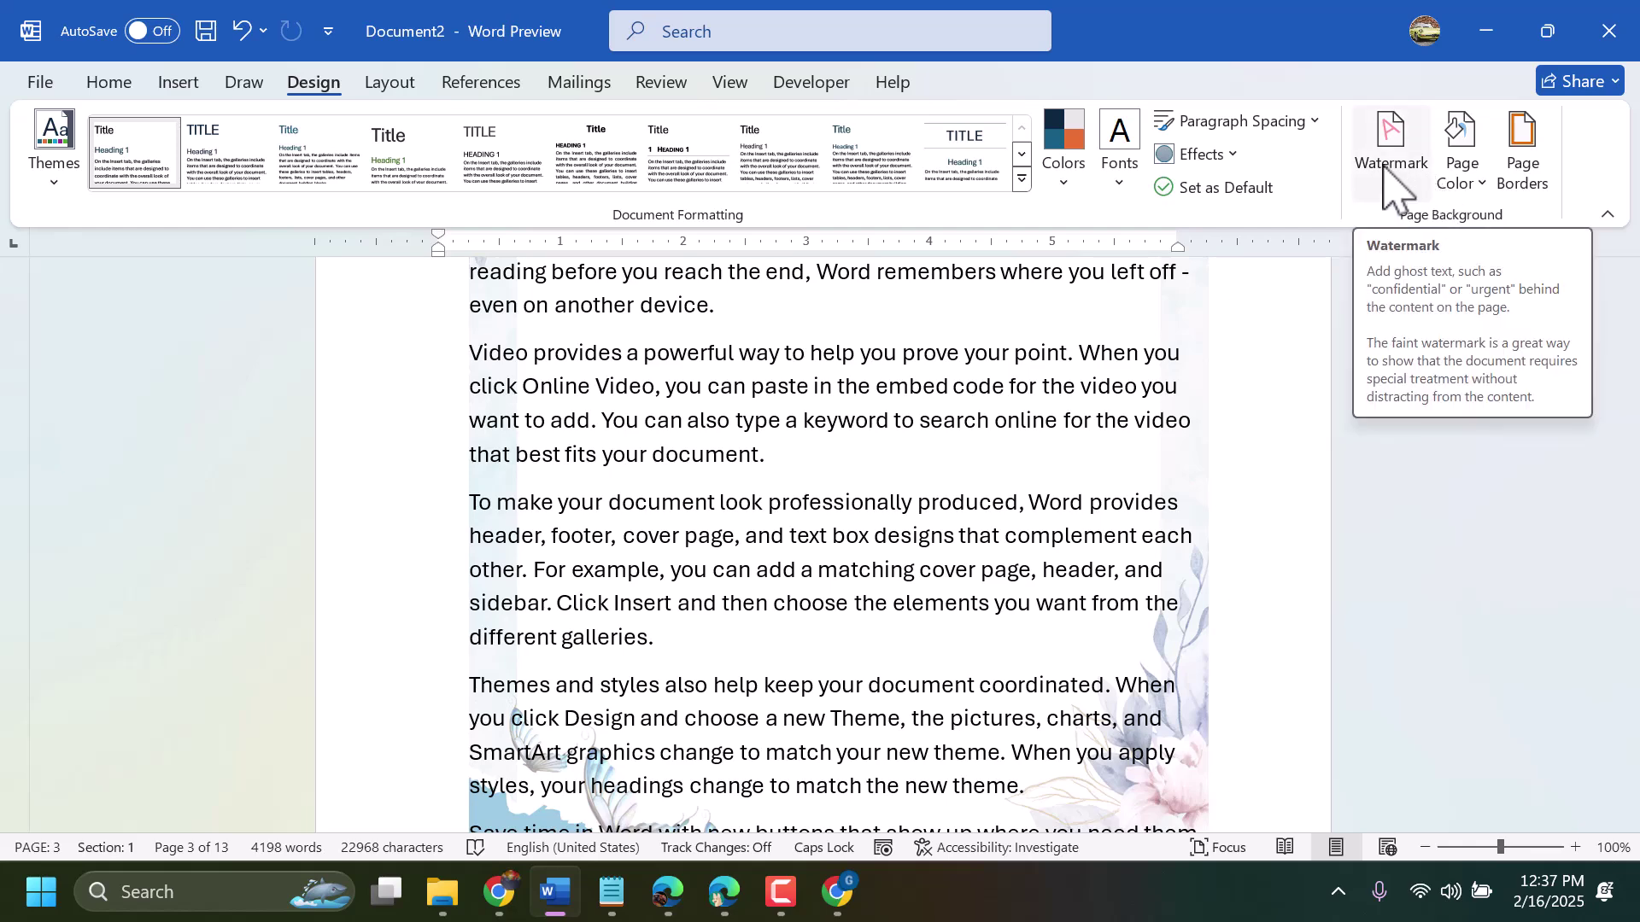
Remove the existing floral border watermark from the document
left_click(1390, 184)
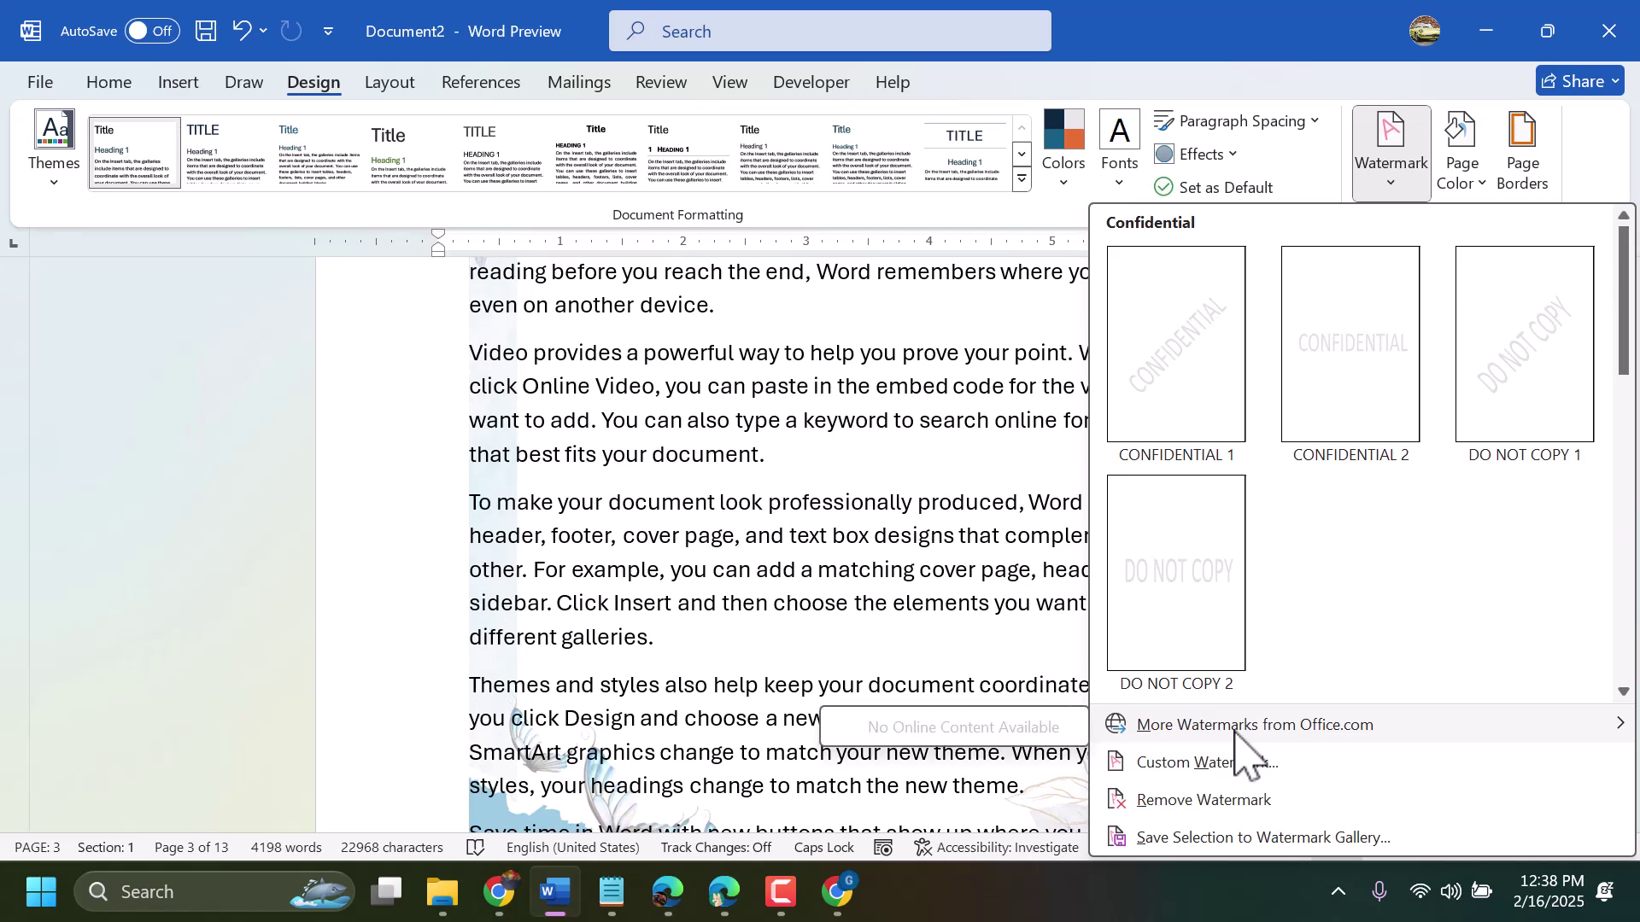
left_click(1200, 800)
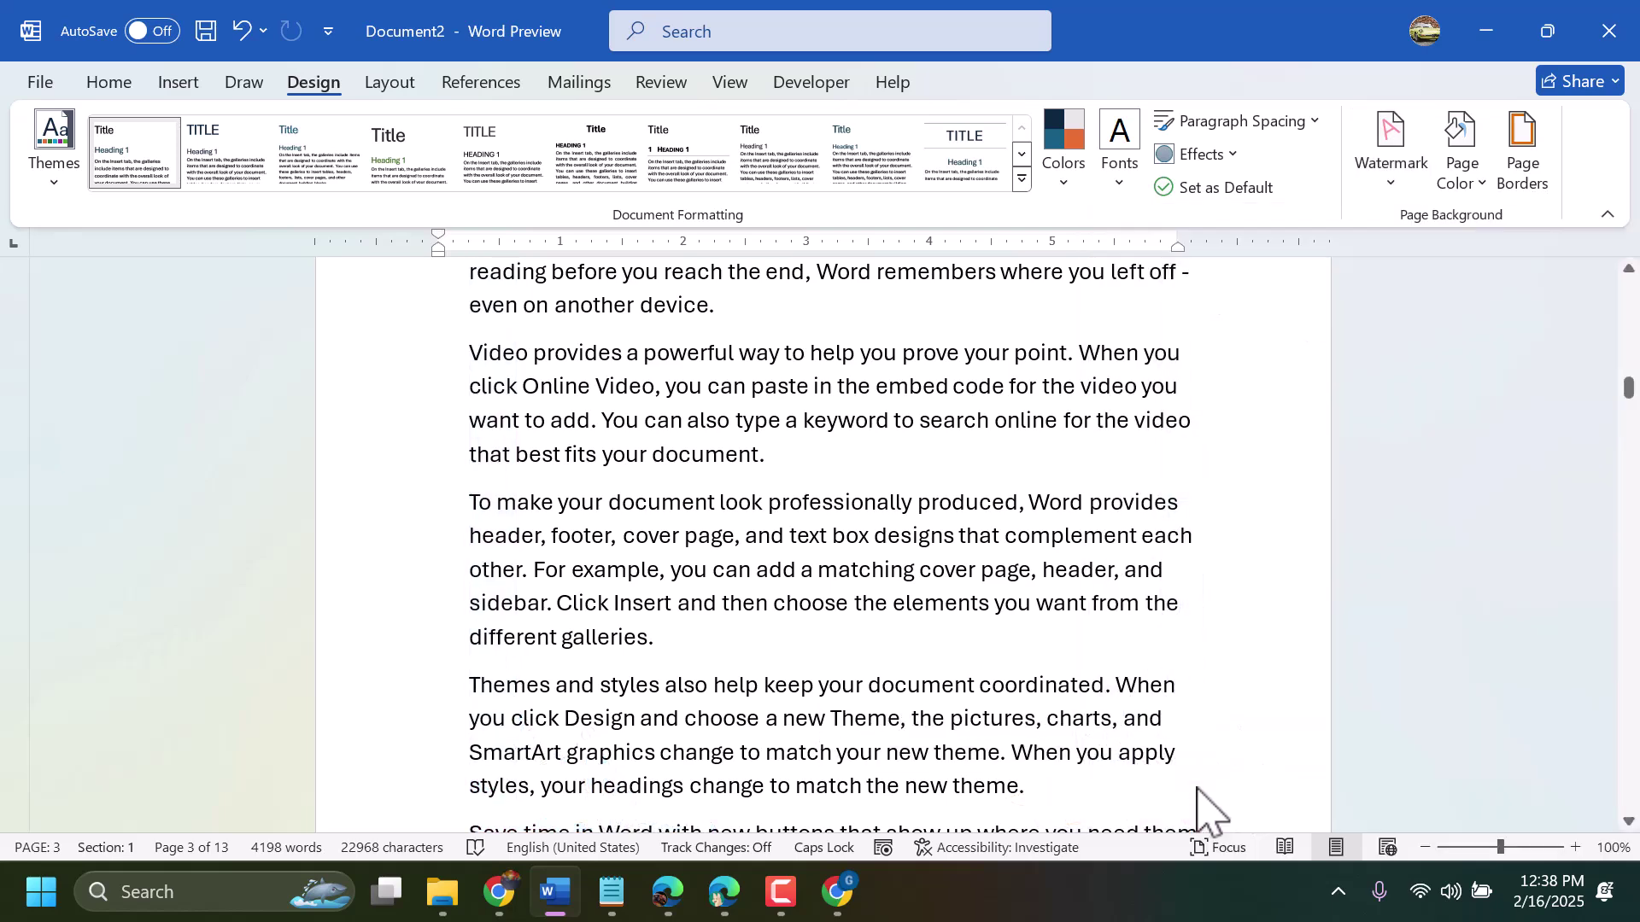
scroll(1124, 509, "up", 3)
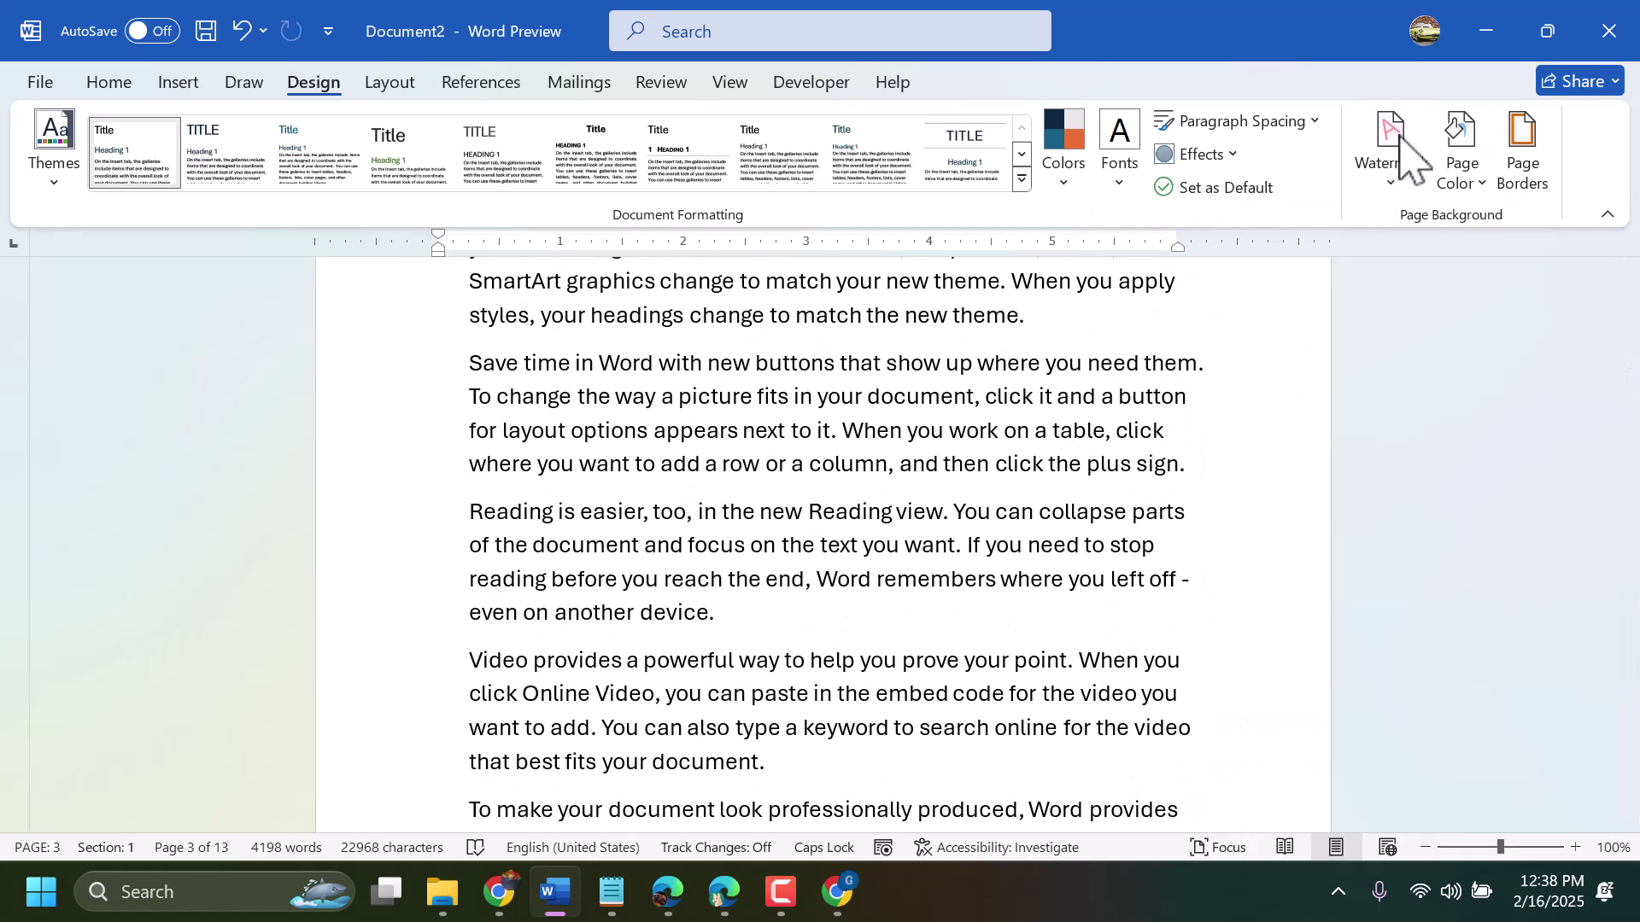
Set up a custom watermark of the Picture watermark type with 100% scale and Washout turned off
left_click(1388, 163)
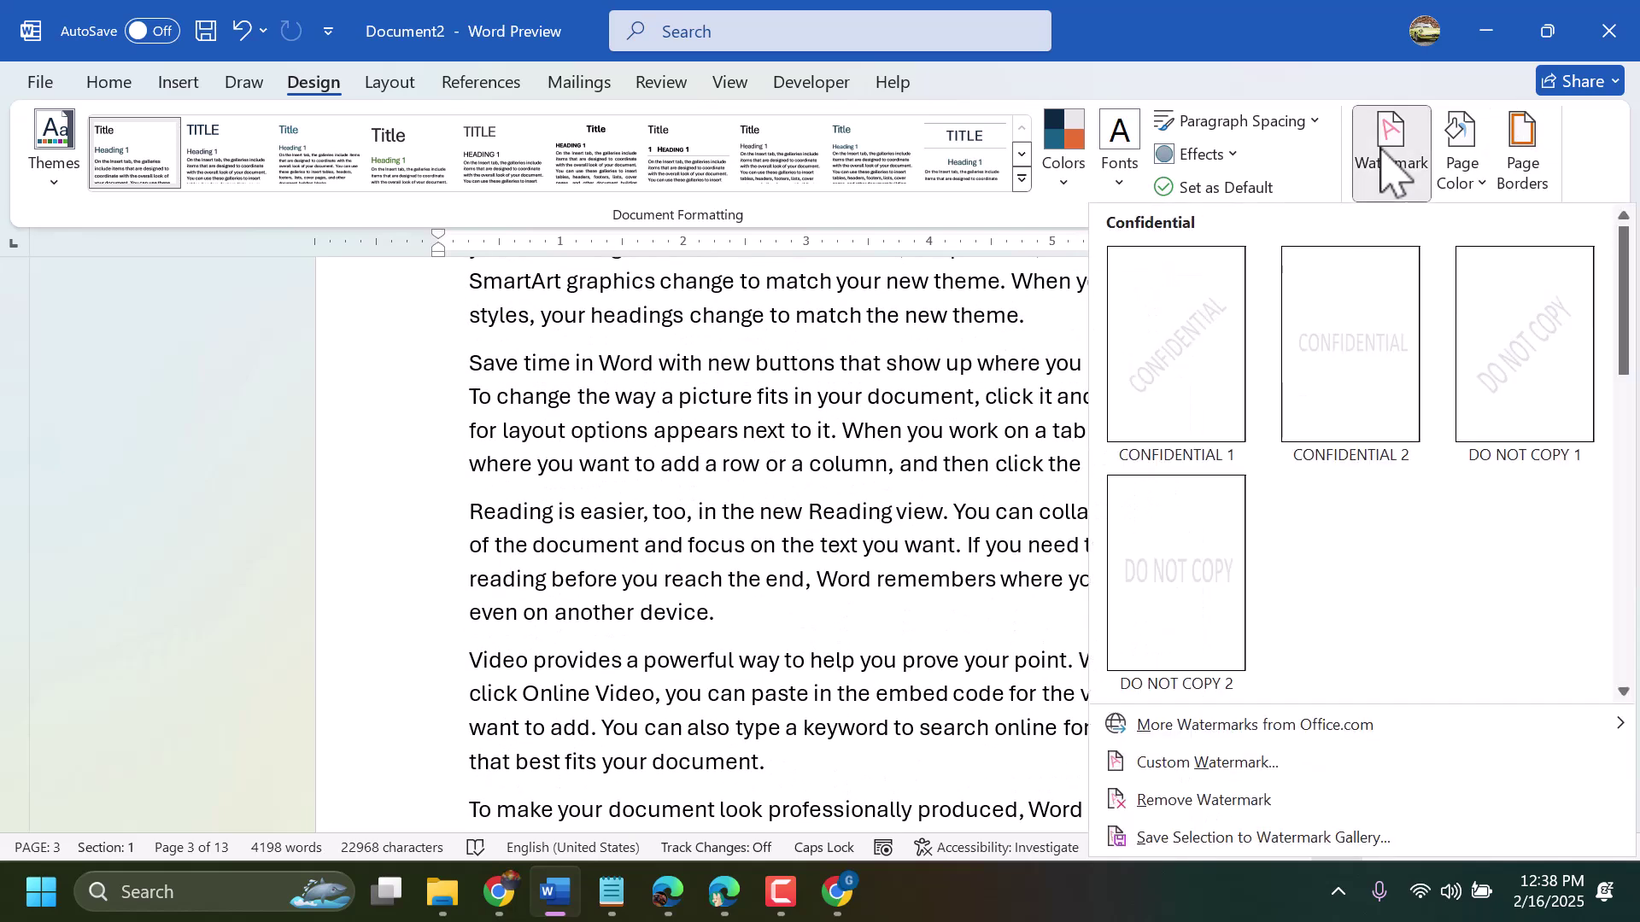
left_click(1190, 763)
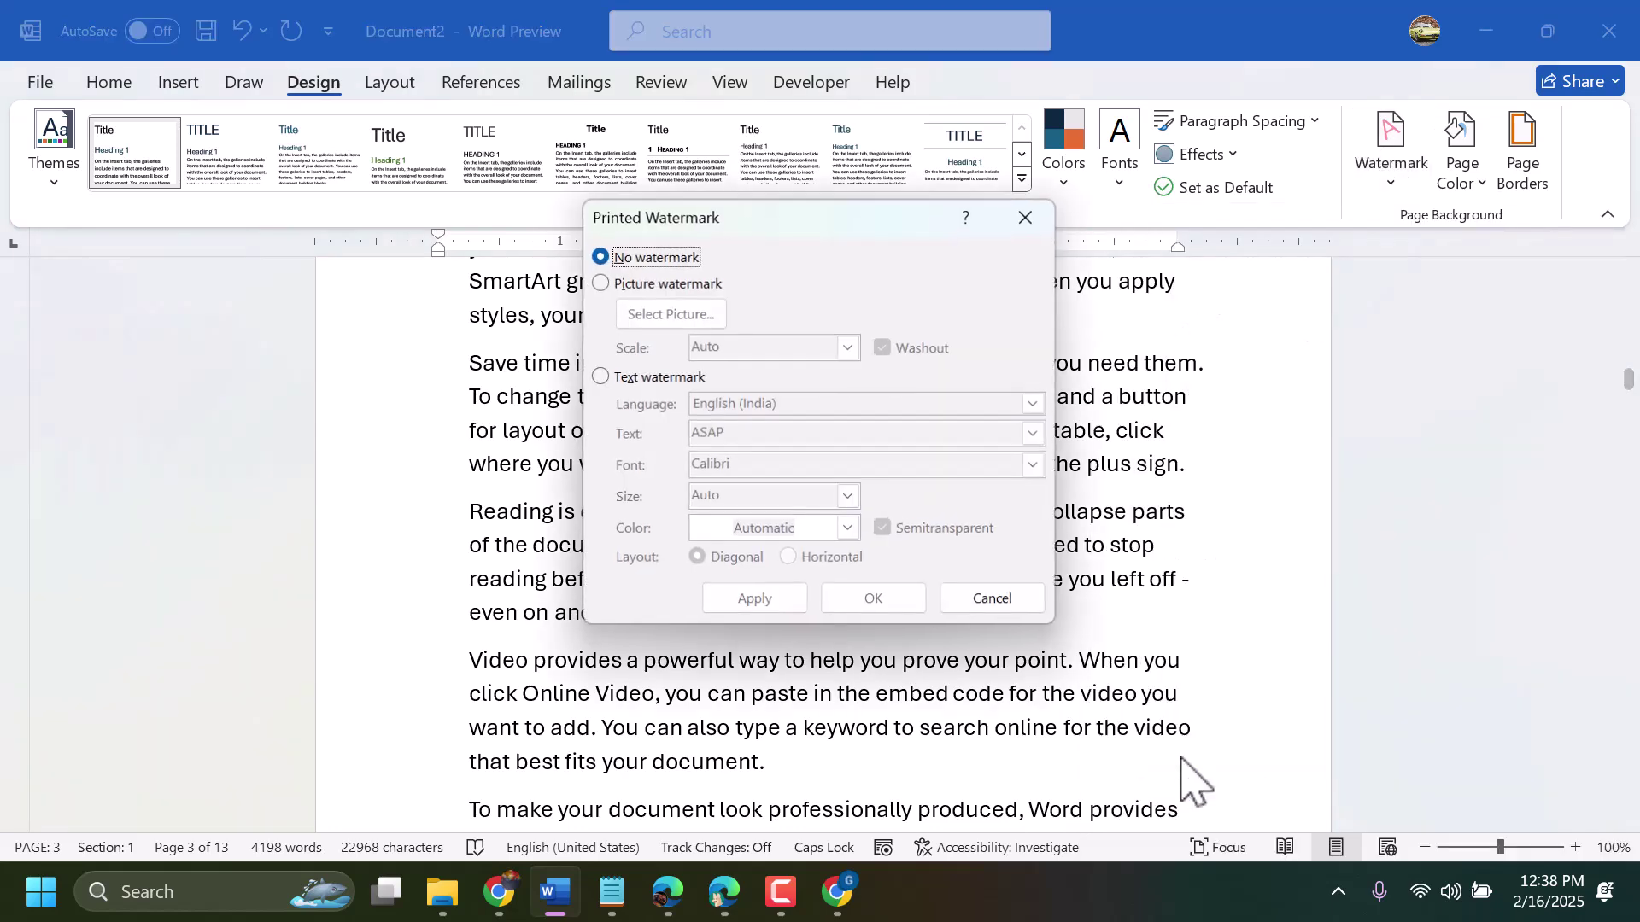
left_click(640, 290)
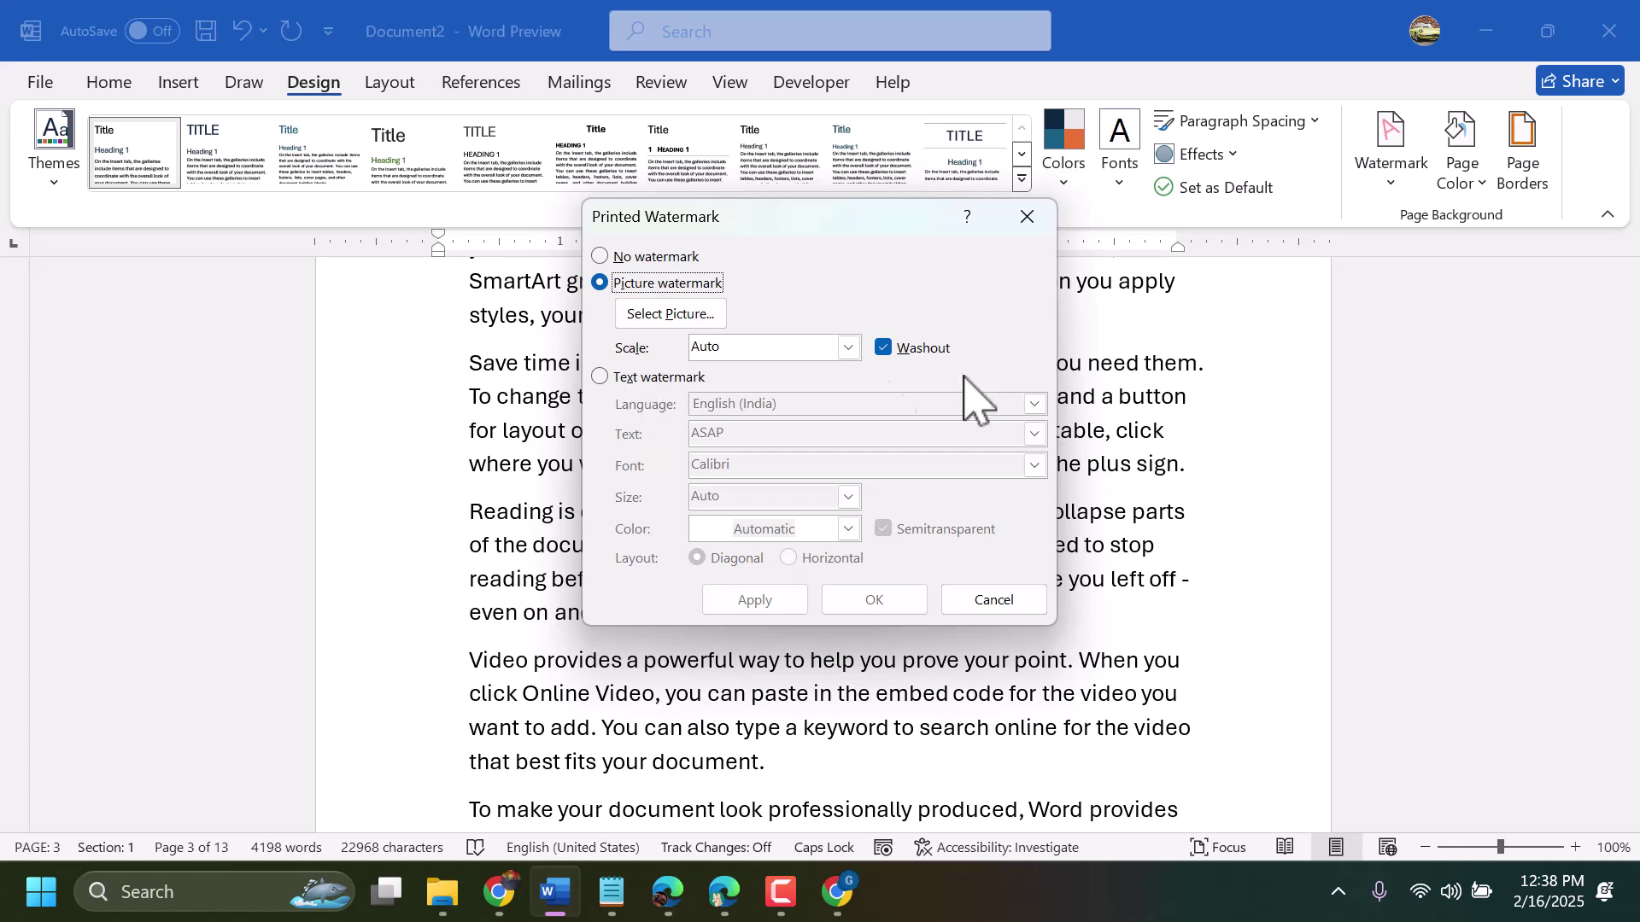
left_click(848, 347)
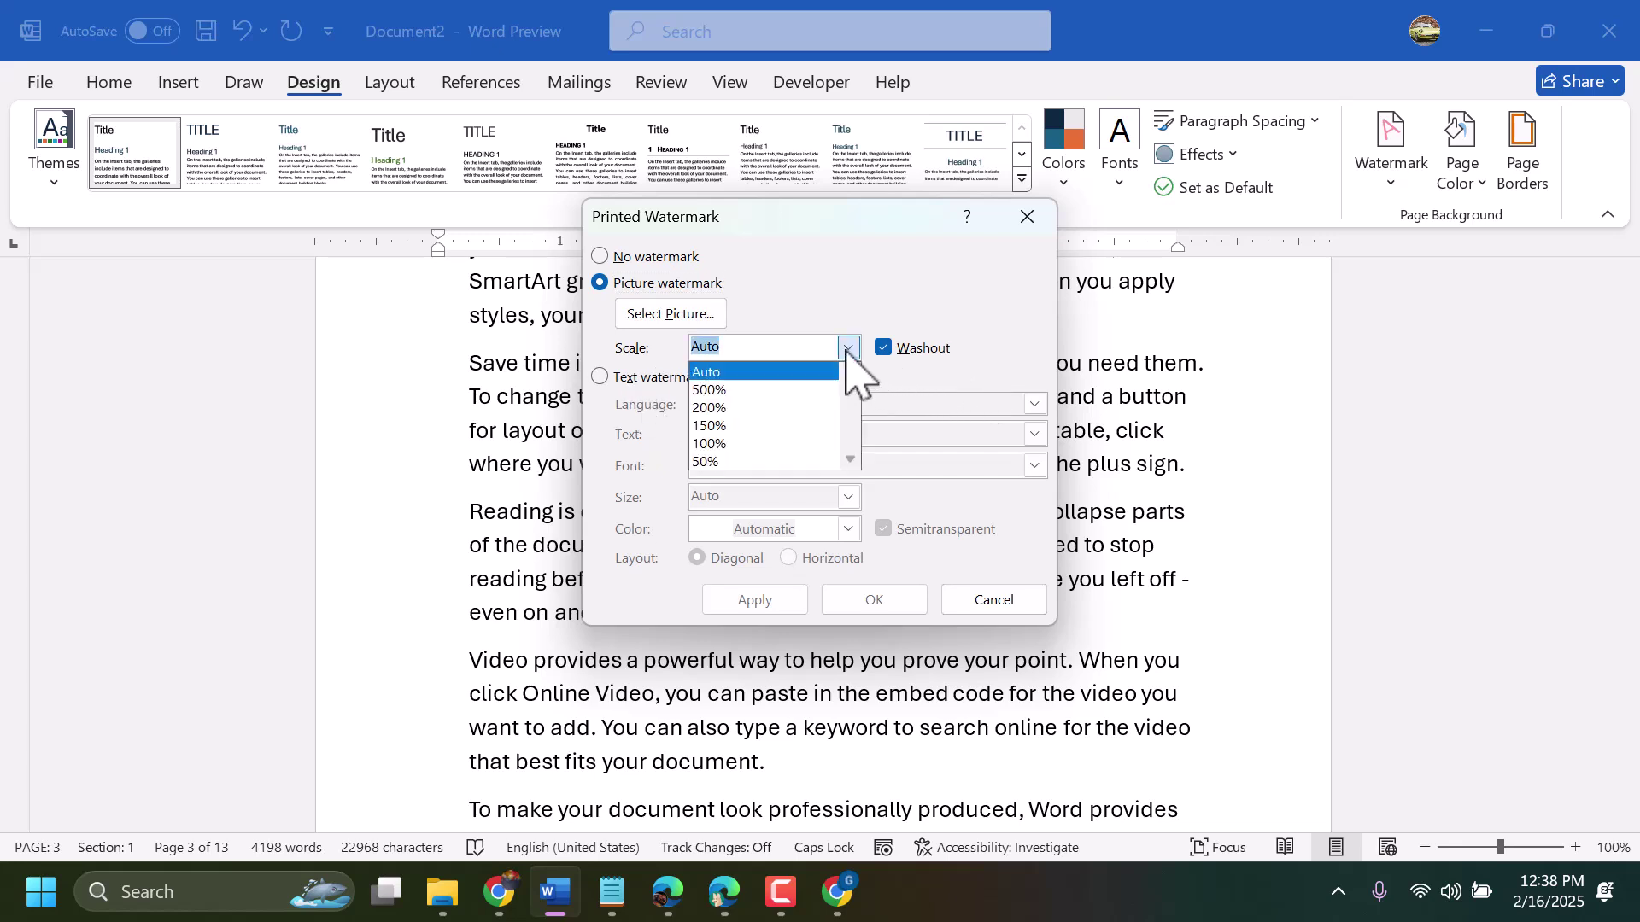
left_click(743, 443)
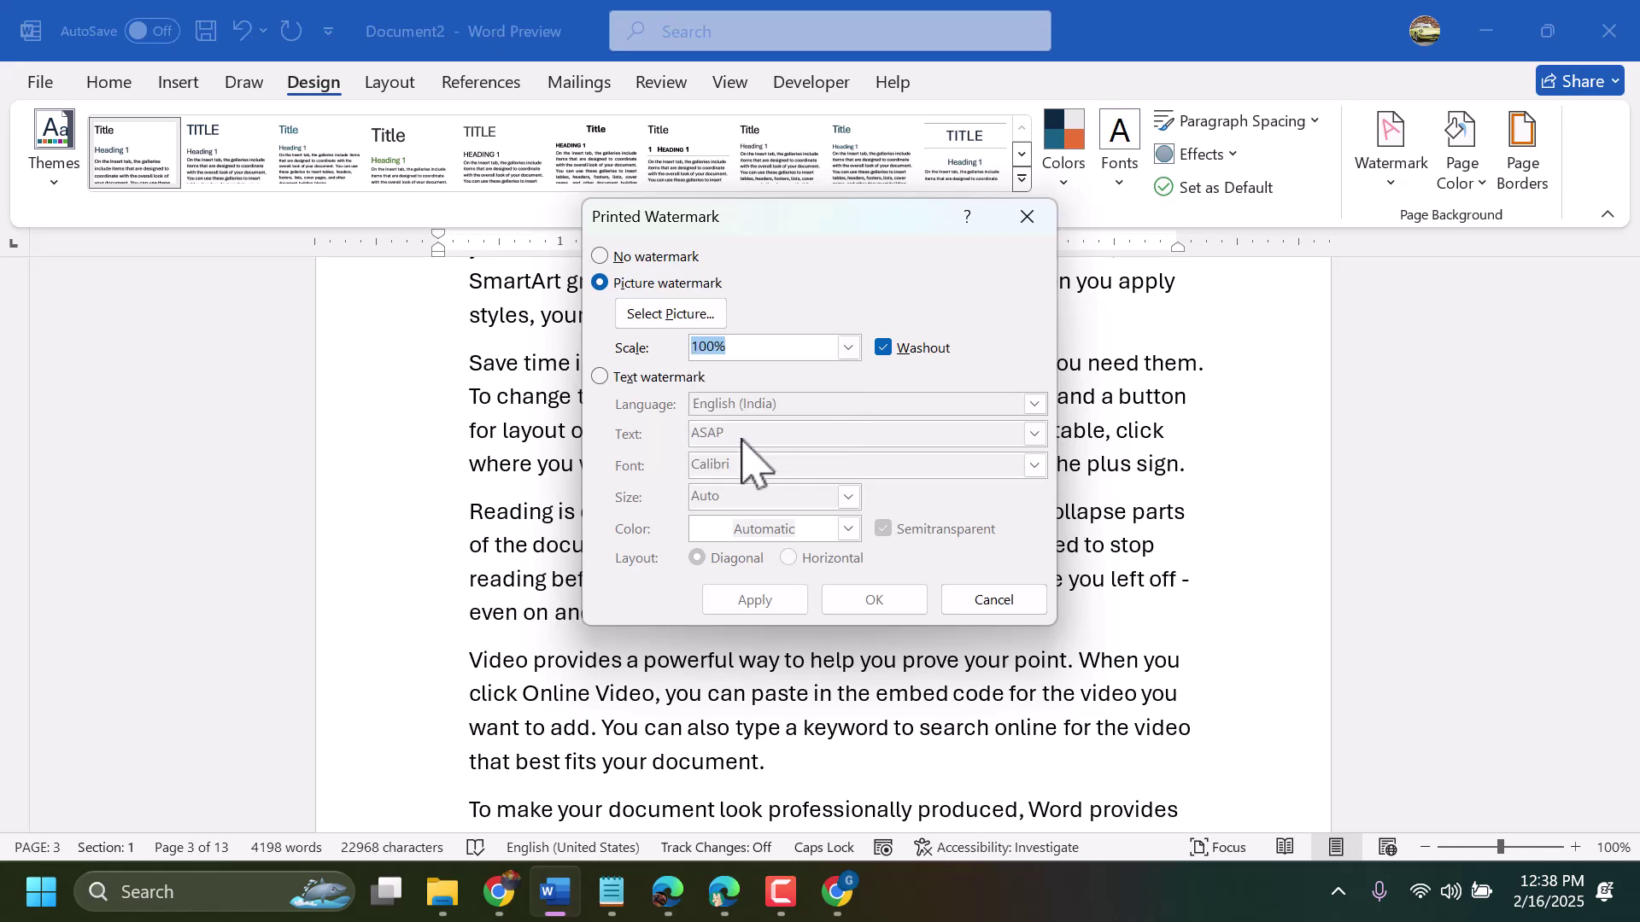
left_click(888, 350)
Choose the Blue Simple Flowers Page Border image from the Downloads folder, apply it as the watermark, and close the watermark settings
left_click(665, 316)
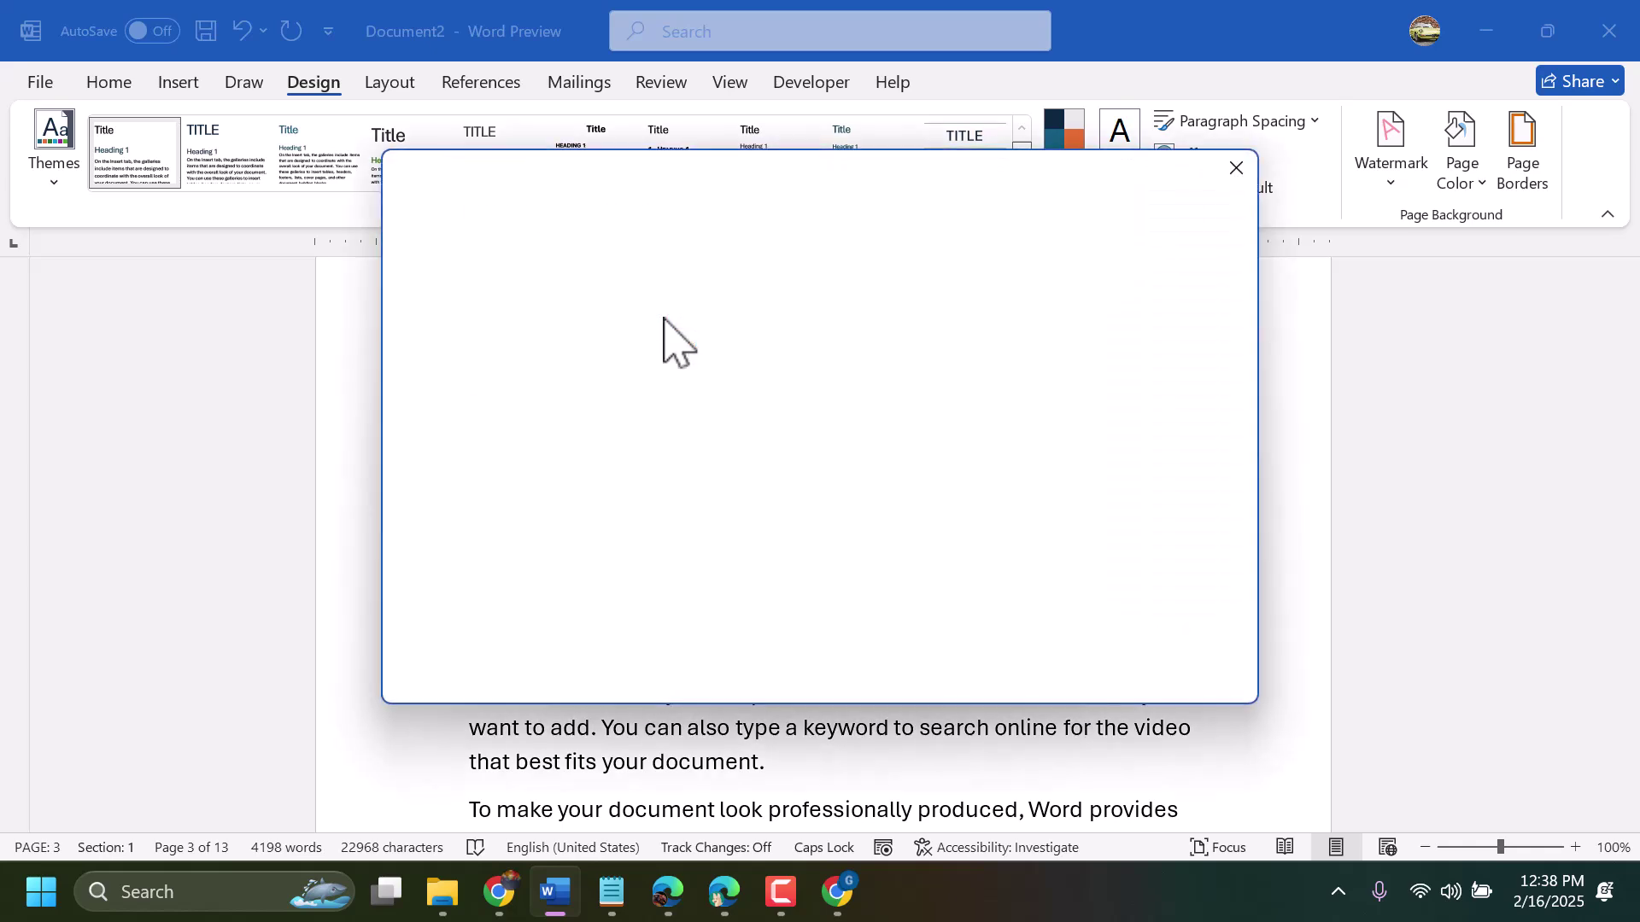
left_click(646, 323)
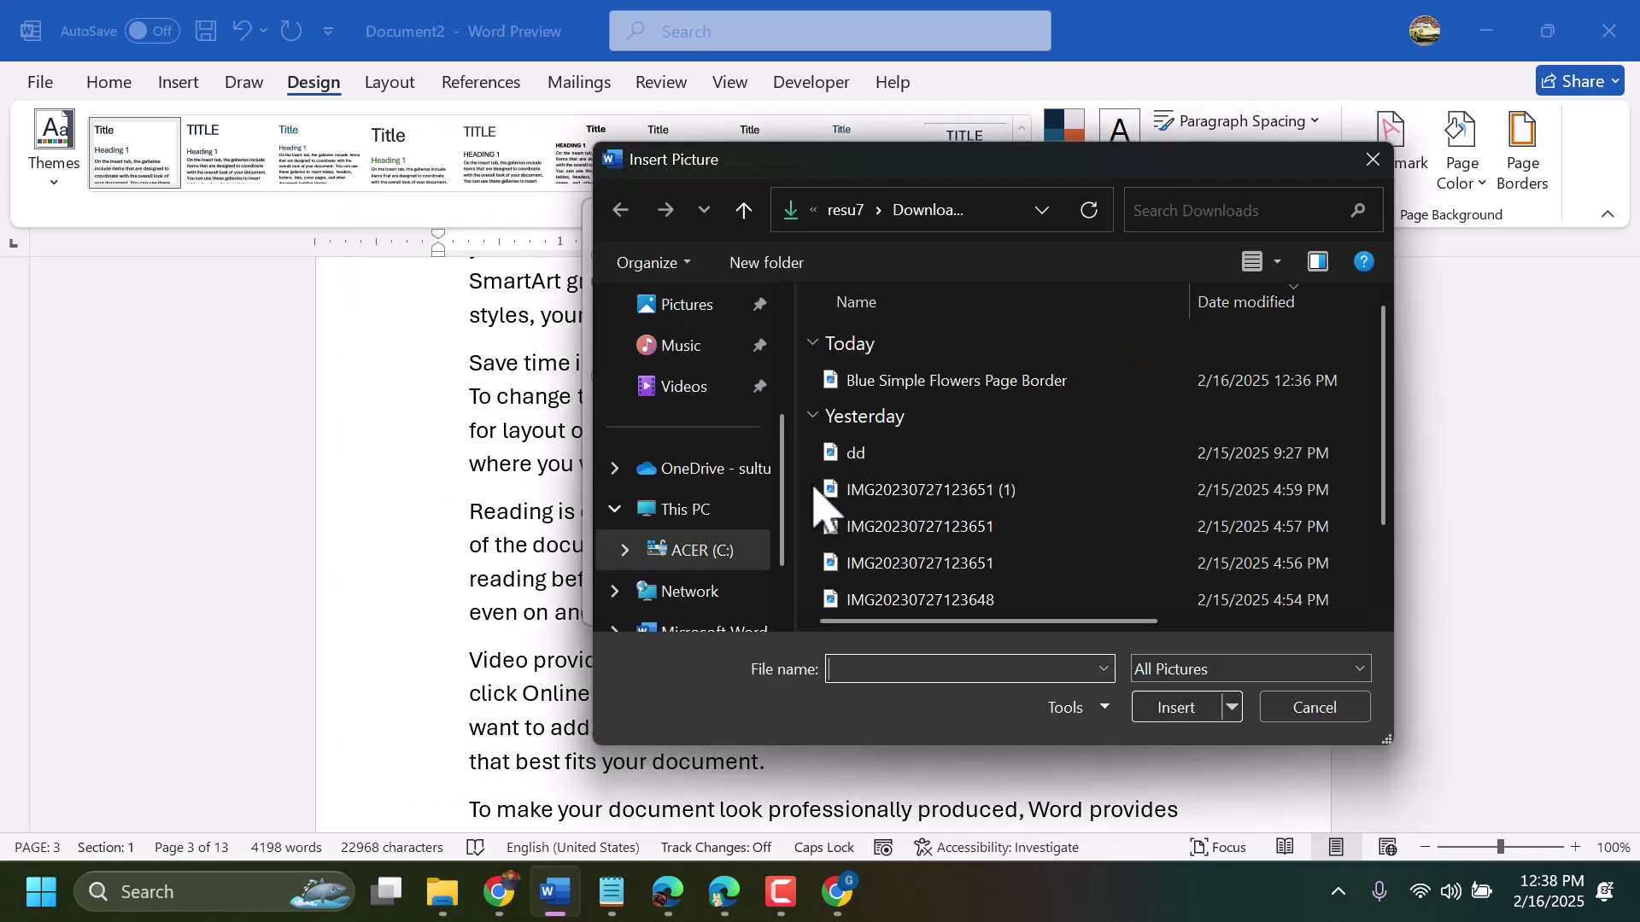
double_click(882, 382)
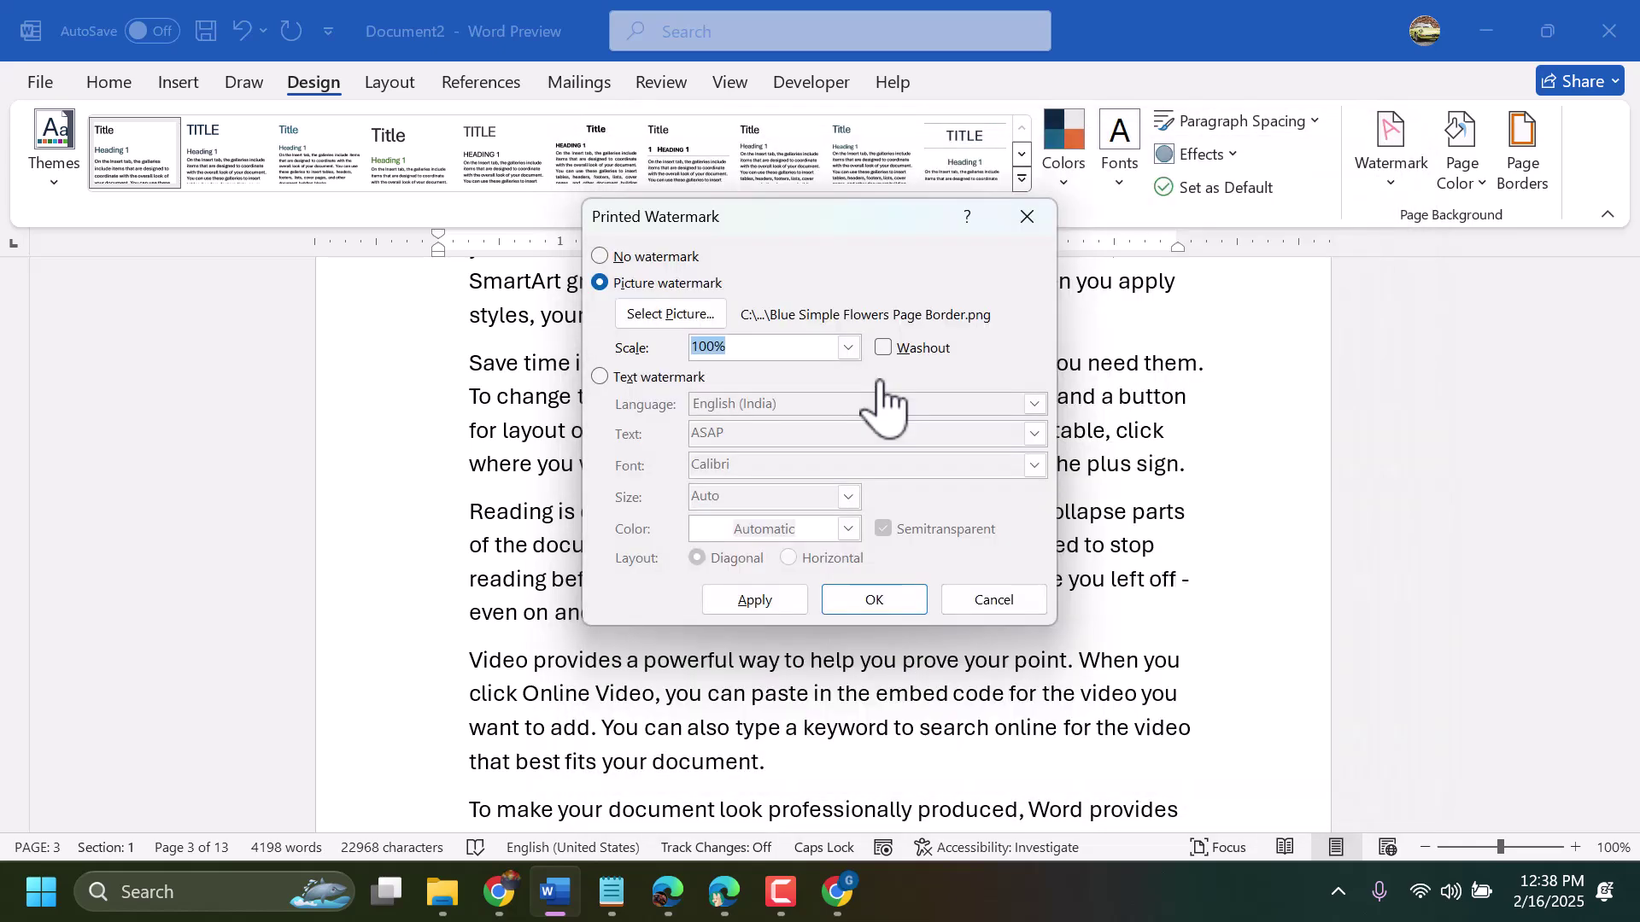
left_click(755, 600)
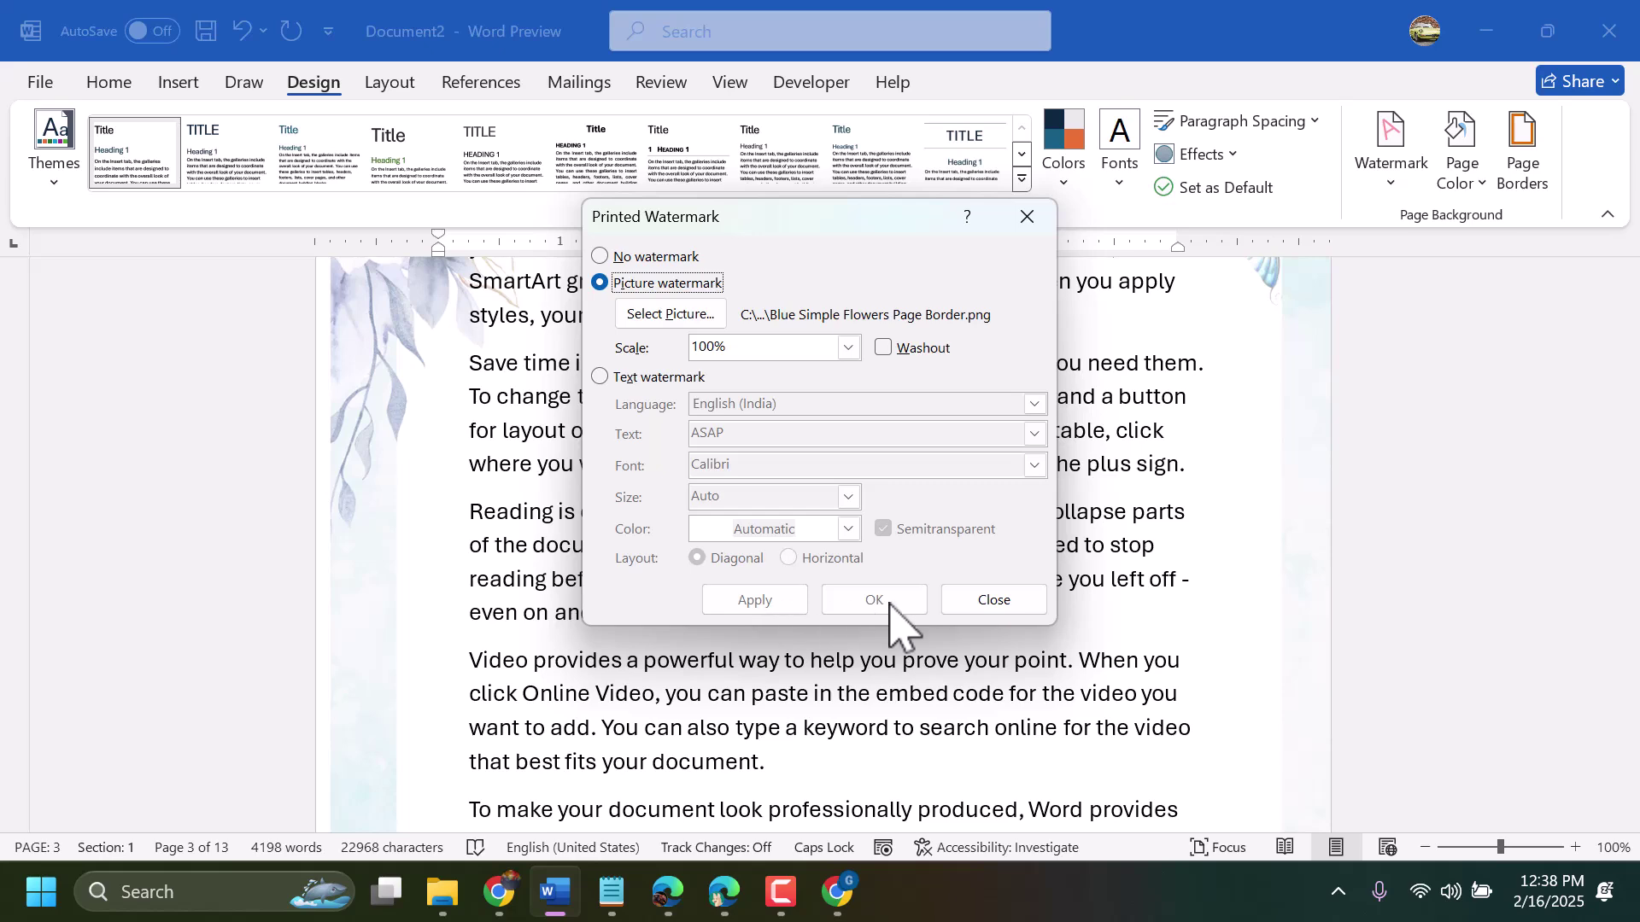
left_click(1017, 600)
Examine how the floral border fits the page edges and surrounds the text throughout the document
scroll(777, 649, "down", 3)
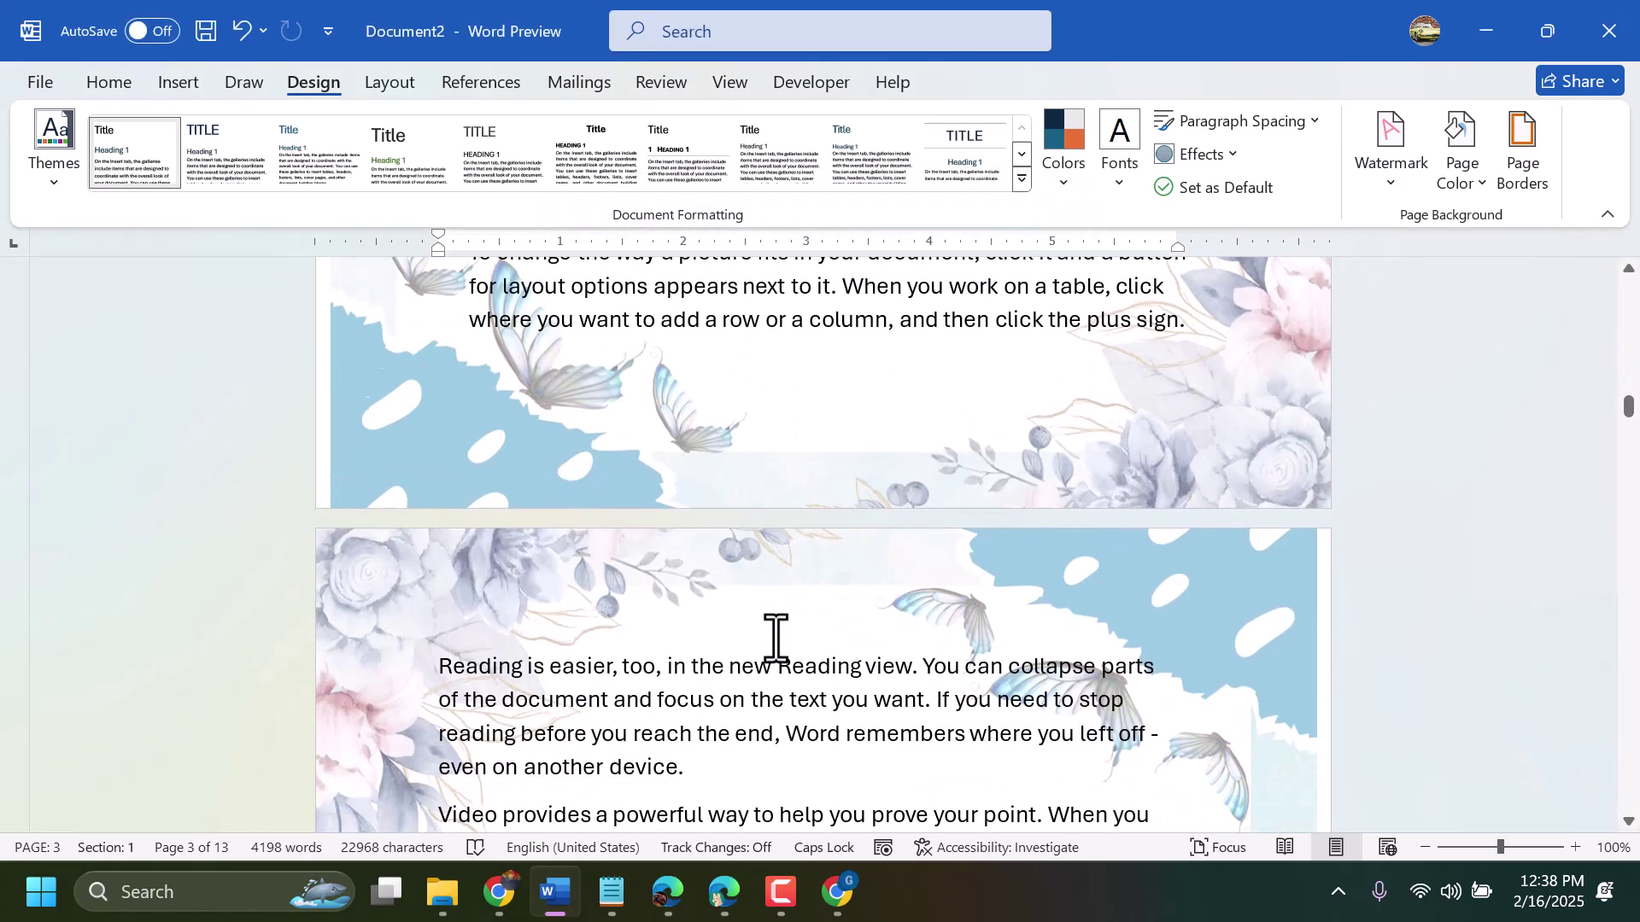
scroll(777, 636, "down", 8)
scroll(786, 615, "down", 12)
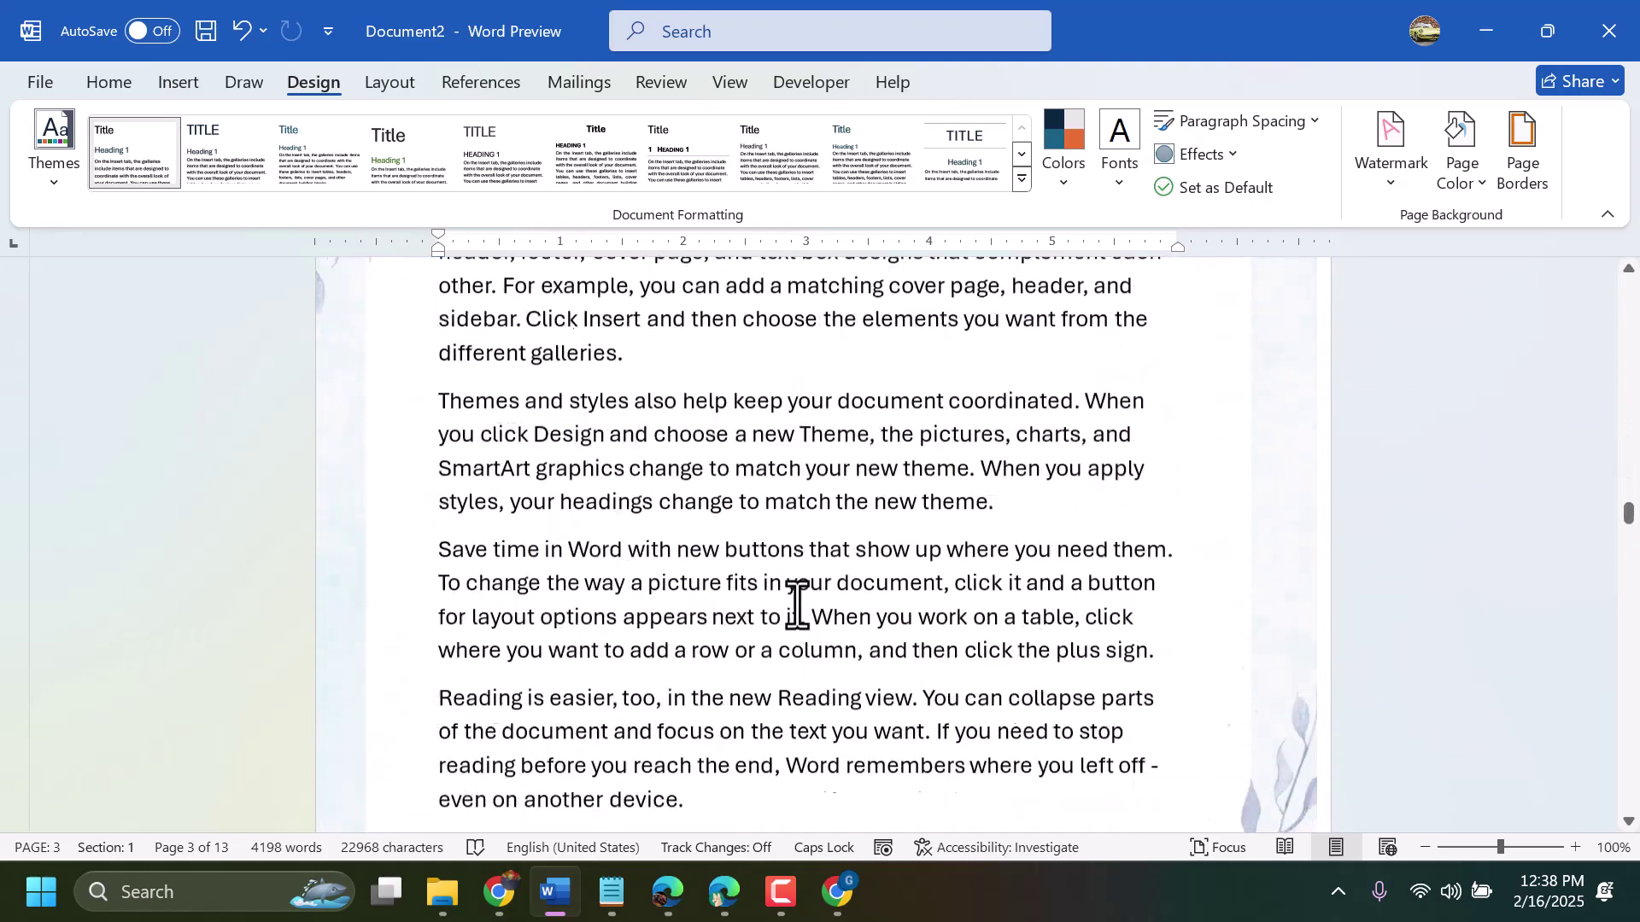
scroll(796, 605, "down", 15)
scroll(797, 600, "down", 5)
scroll(757, 539, "down", 6)
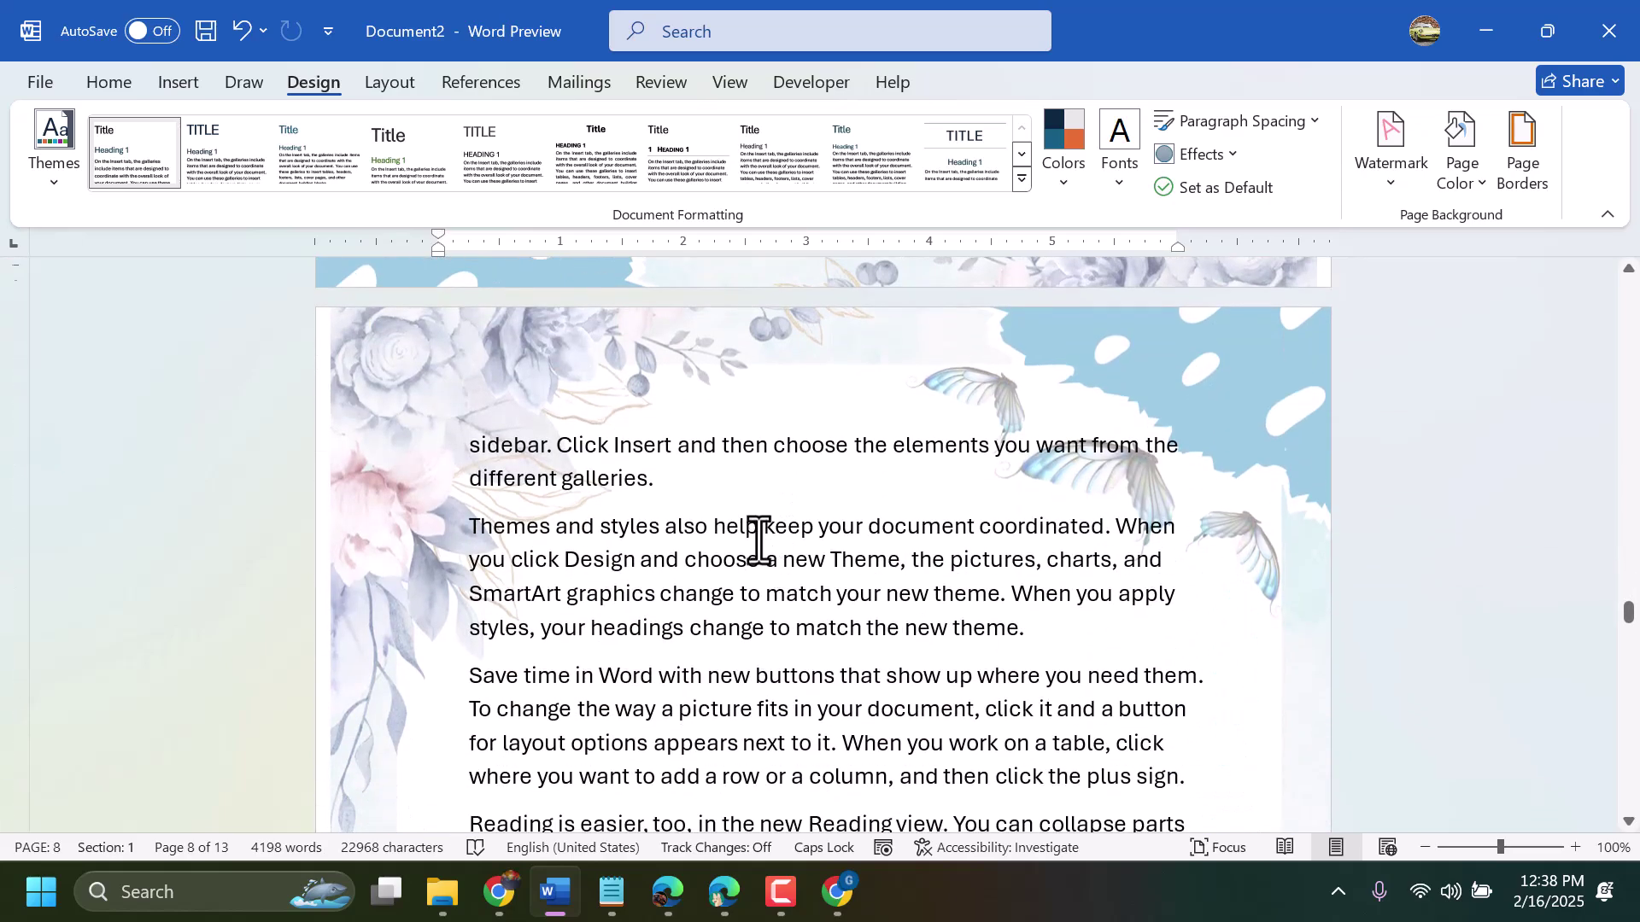
scroll(757, 540, "up", 2)
scroll(758, 542, "down", 5)
scroll(760, 543, "down", 2)
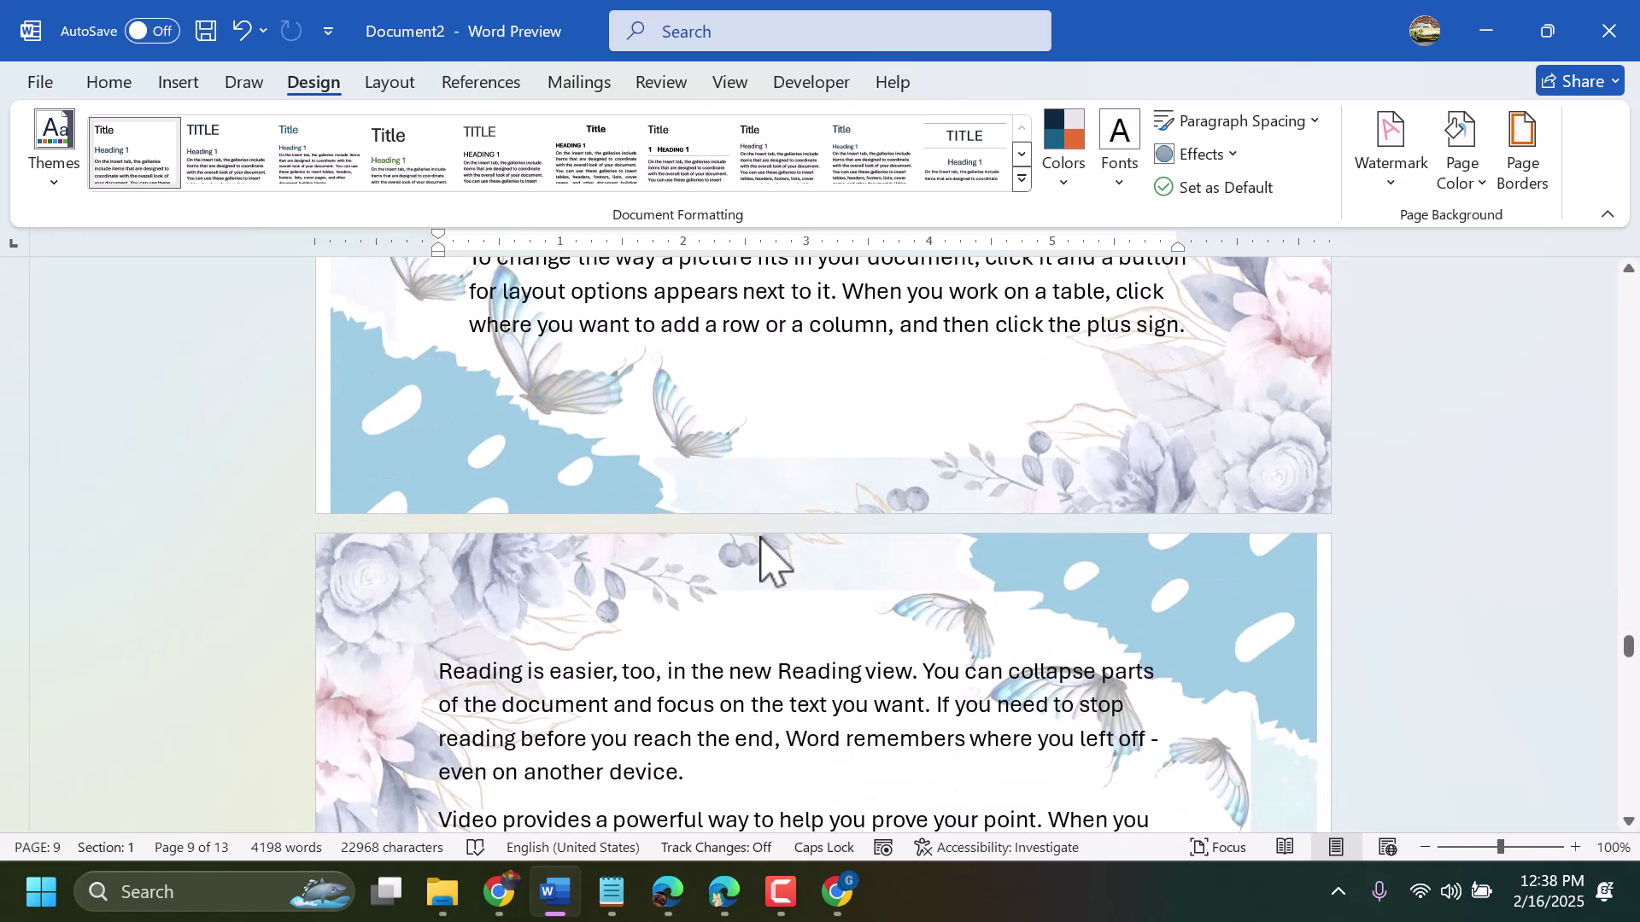
Add "How To Create a Custom Page Border In MS Word | Making A Beautiful Custom Page Border Microsoft Word" to the page footer
double_click(394, 466)
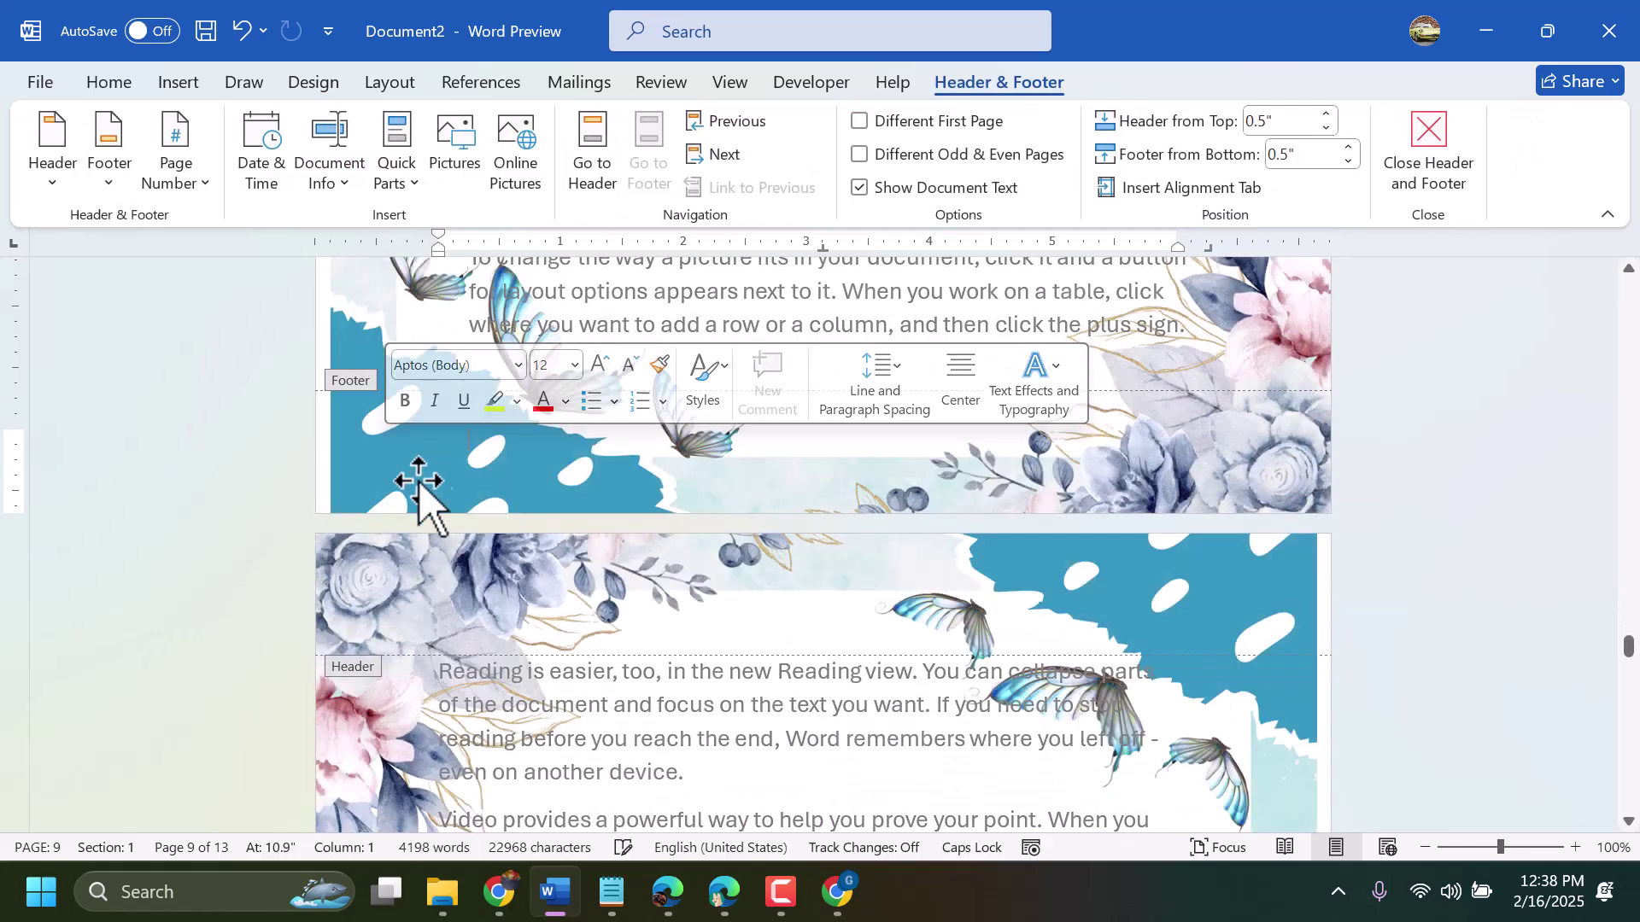
scroll(453, 512, "up", 1)
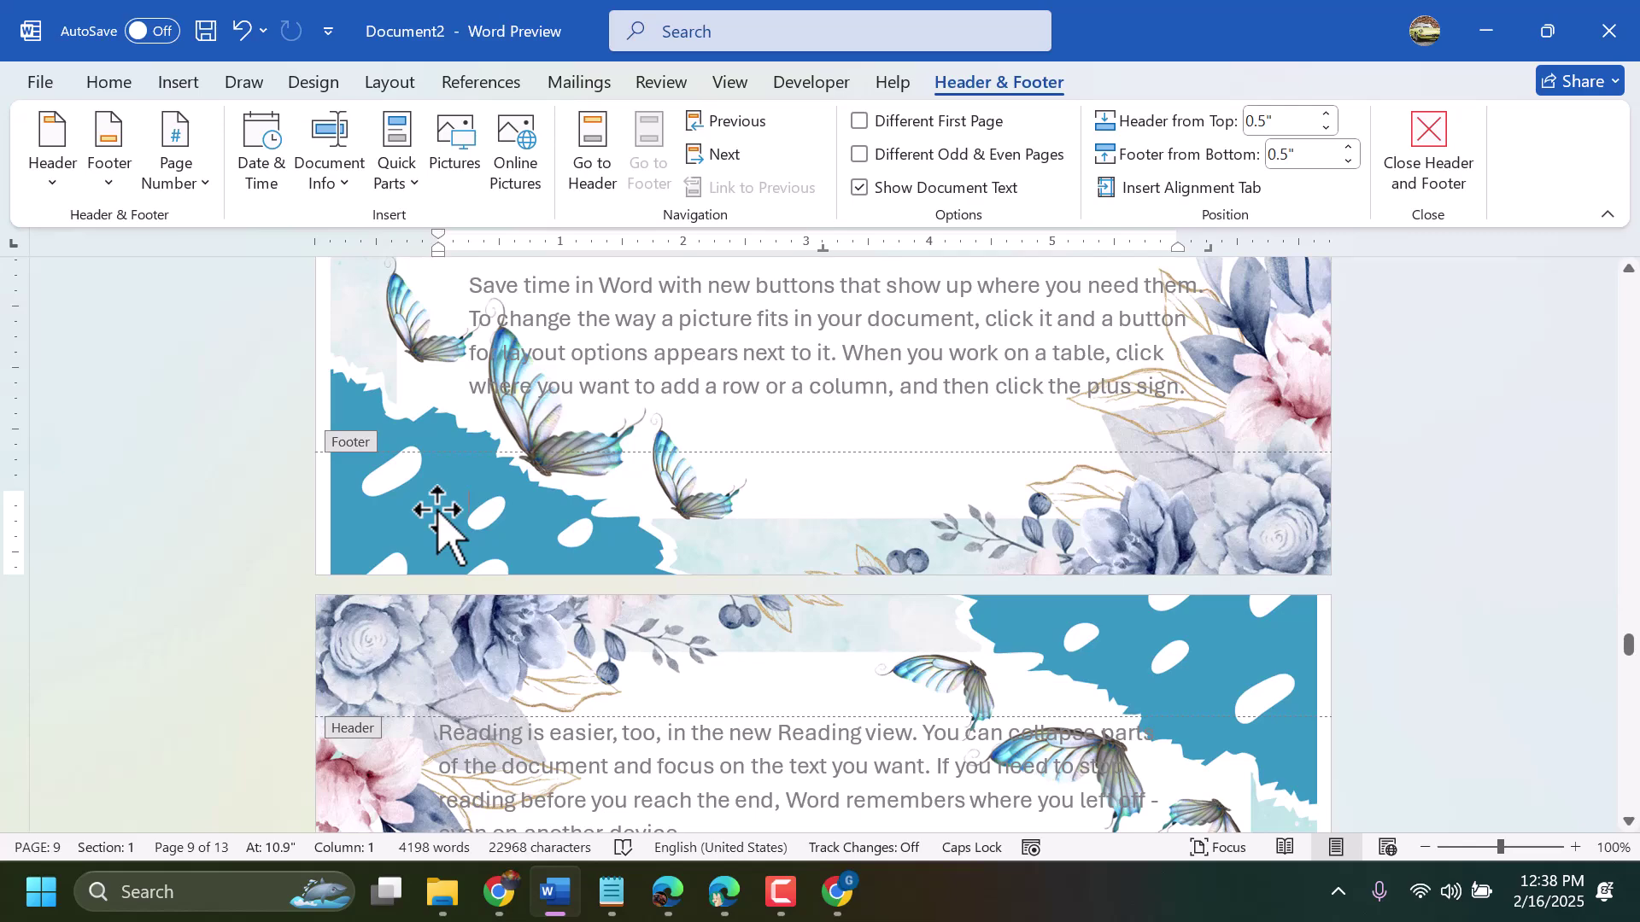
type("How To Create a Custom Page Border In MS Word | Making A Beautiful Custom Page Border Microsoft Word")
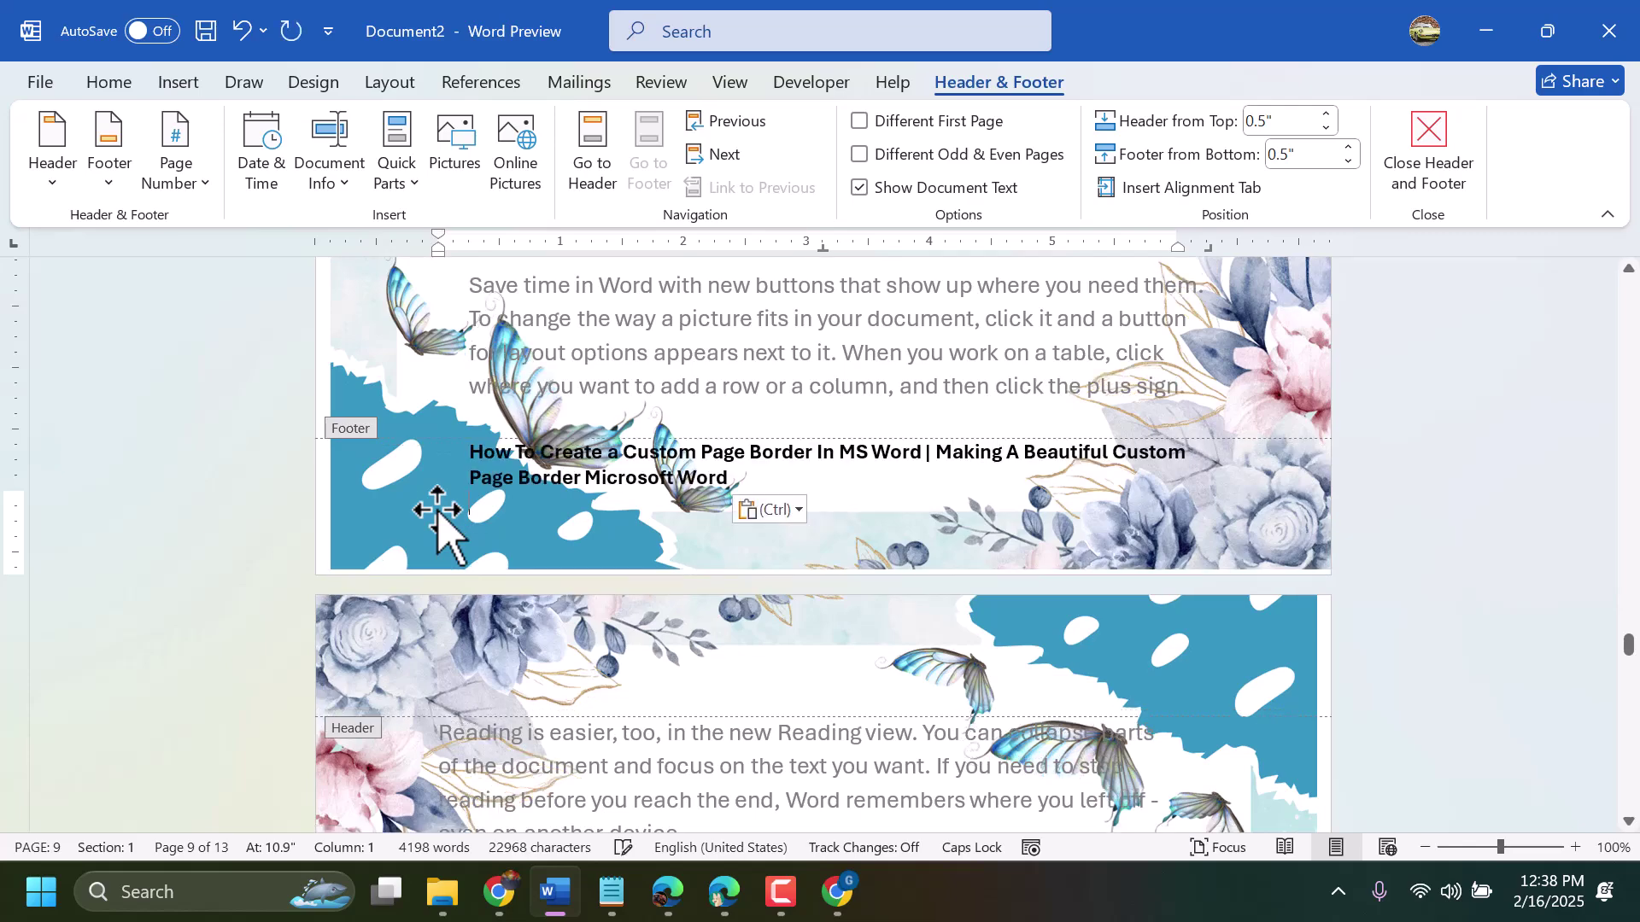
Examine the footer text over the floral border on several pages, and return to the body text
scroll(468, 524, "up", 2)
scroll(468, 524, "down", 3)
scroll(468, 538, "up", 5)
scroll(468, 523, "down", 7)
scroll(468, 524, "up", 3)
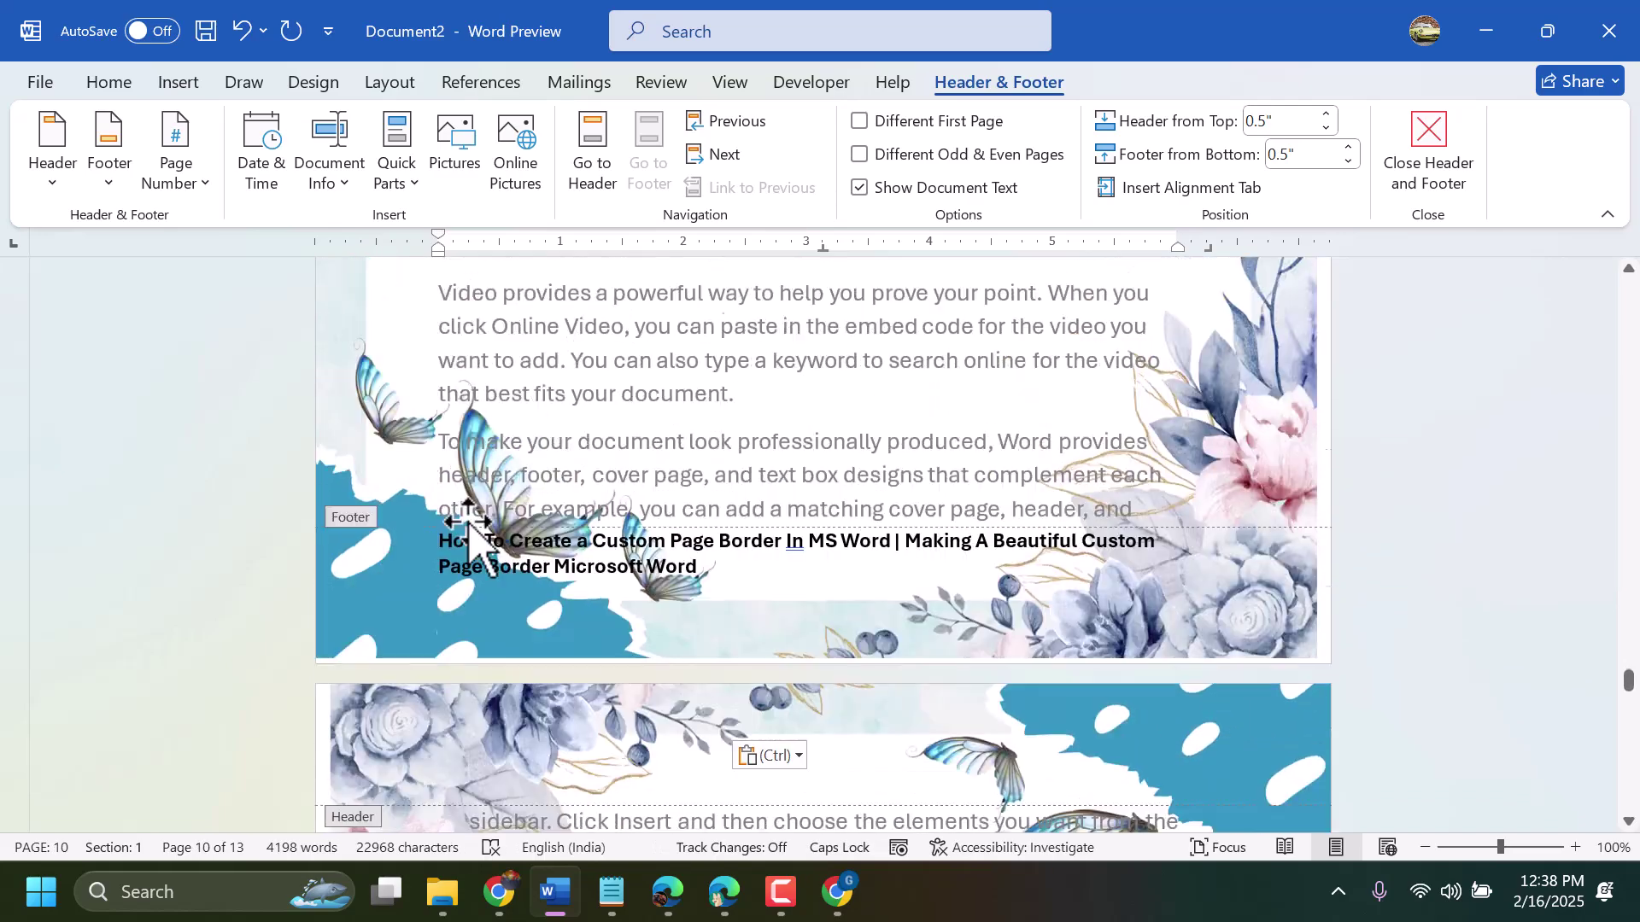
left_click(739, 401)
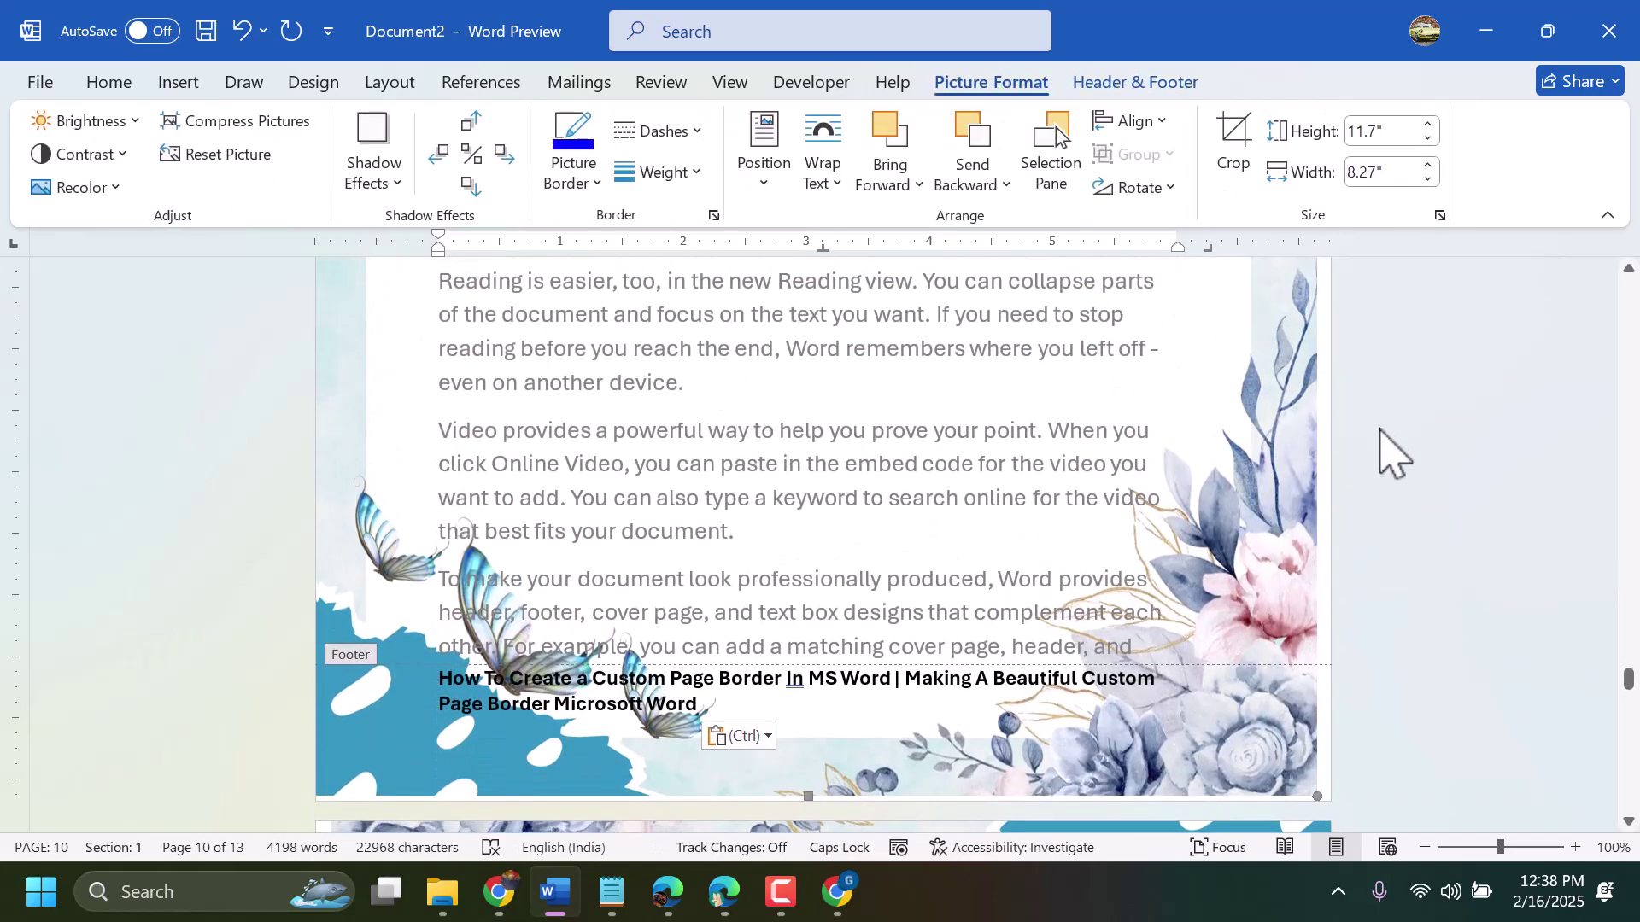
scroll(1057, 493, "down", 15)
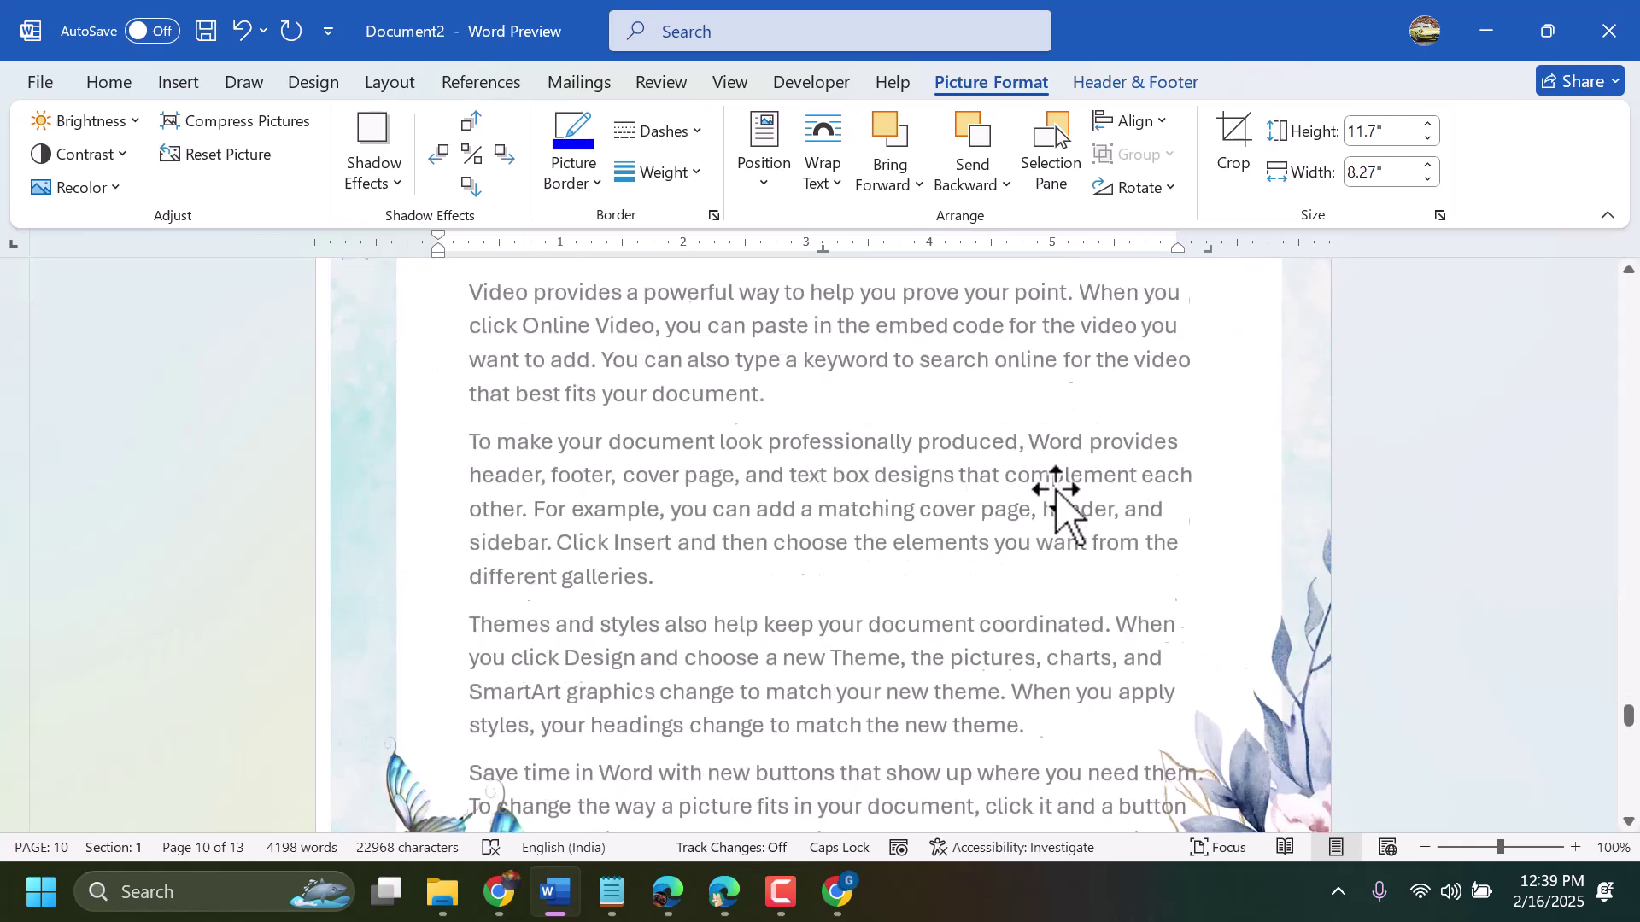
scroll(1056, 493, "down", 1)
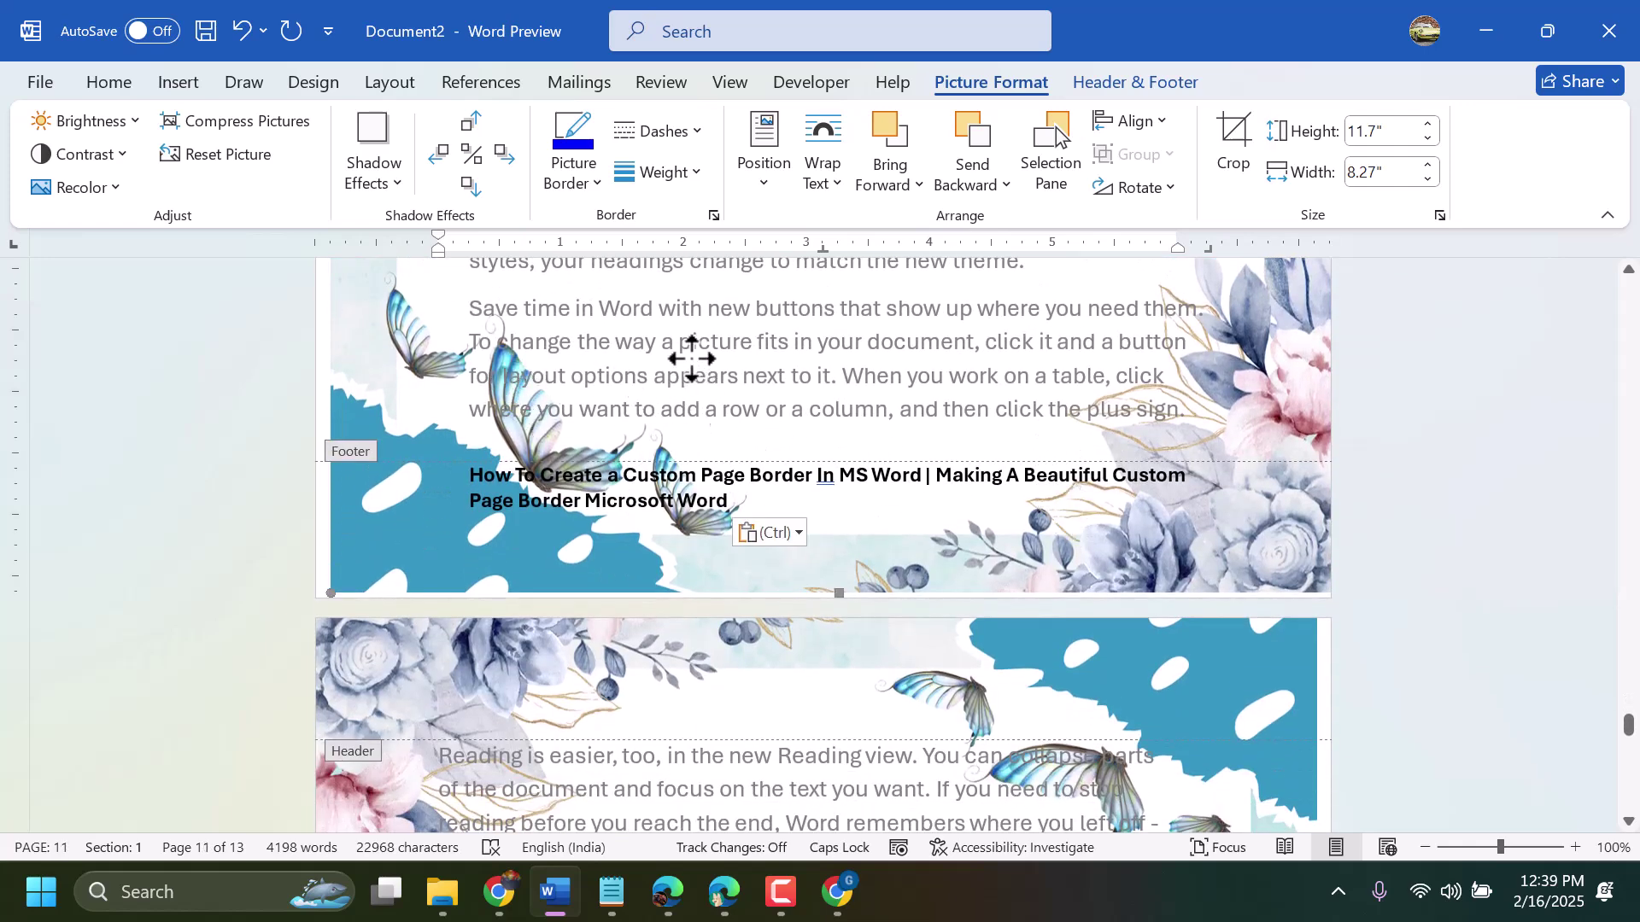
scroll(714, 677, "down", 5)
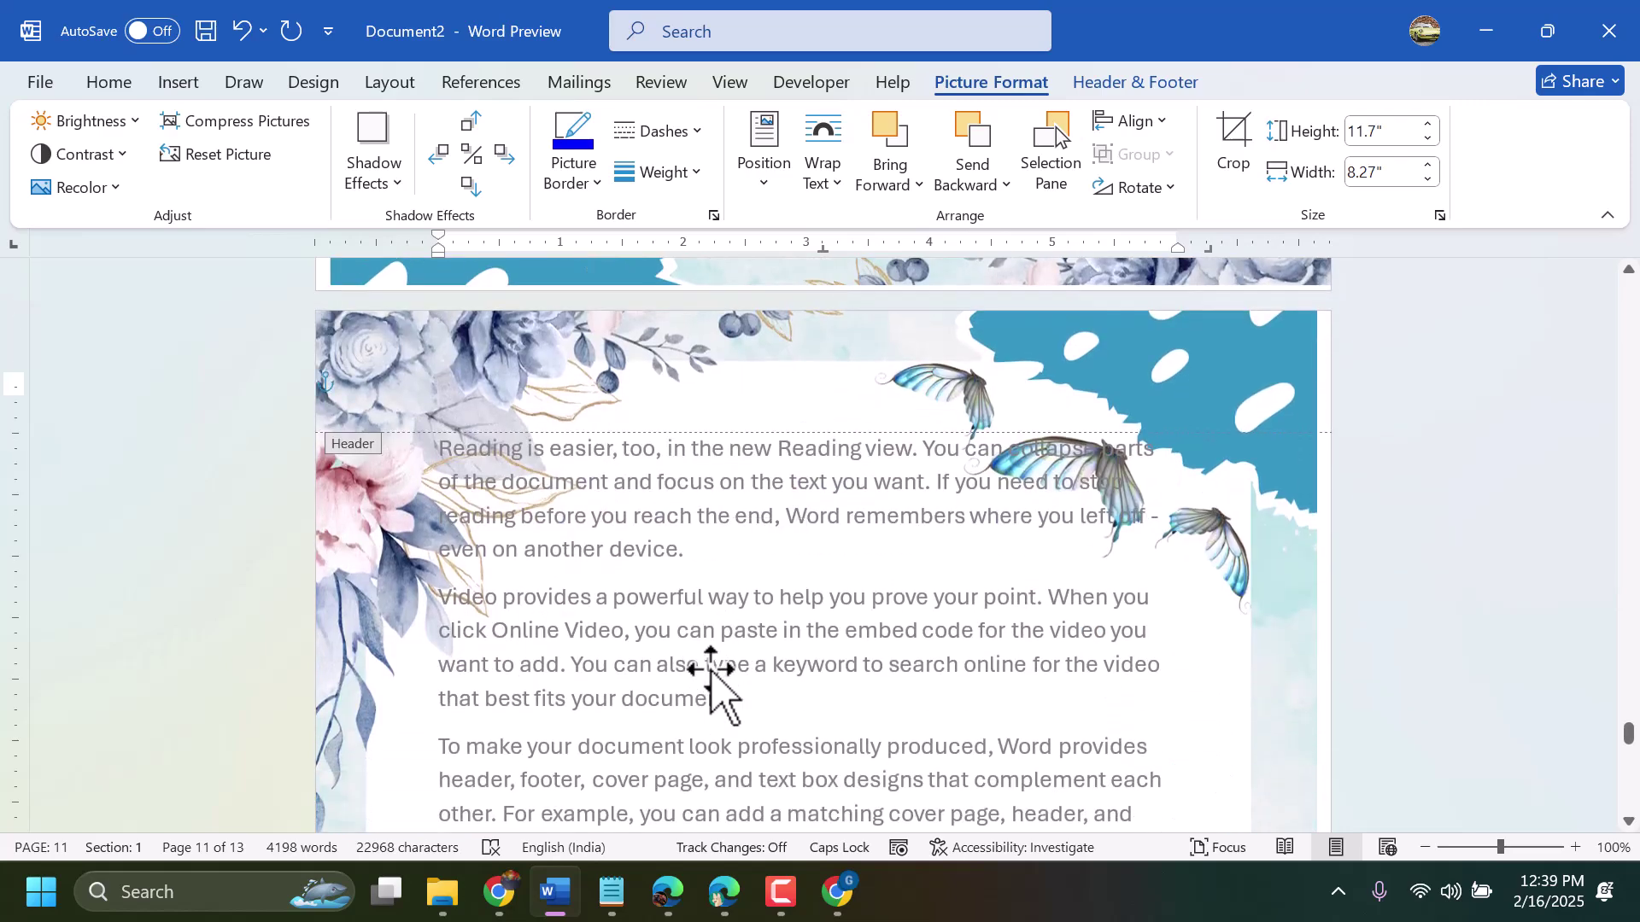
triple_click(1367, 481)
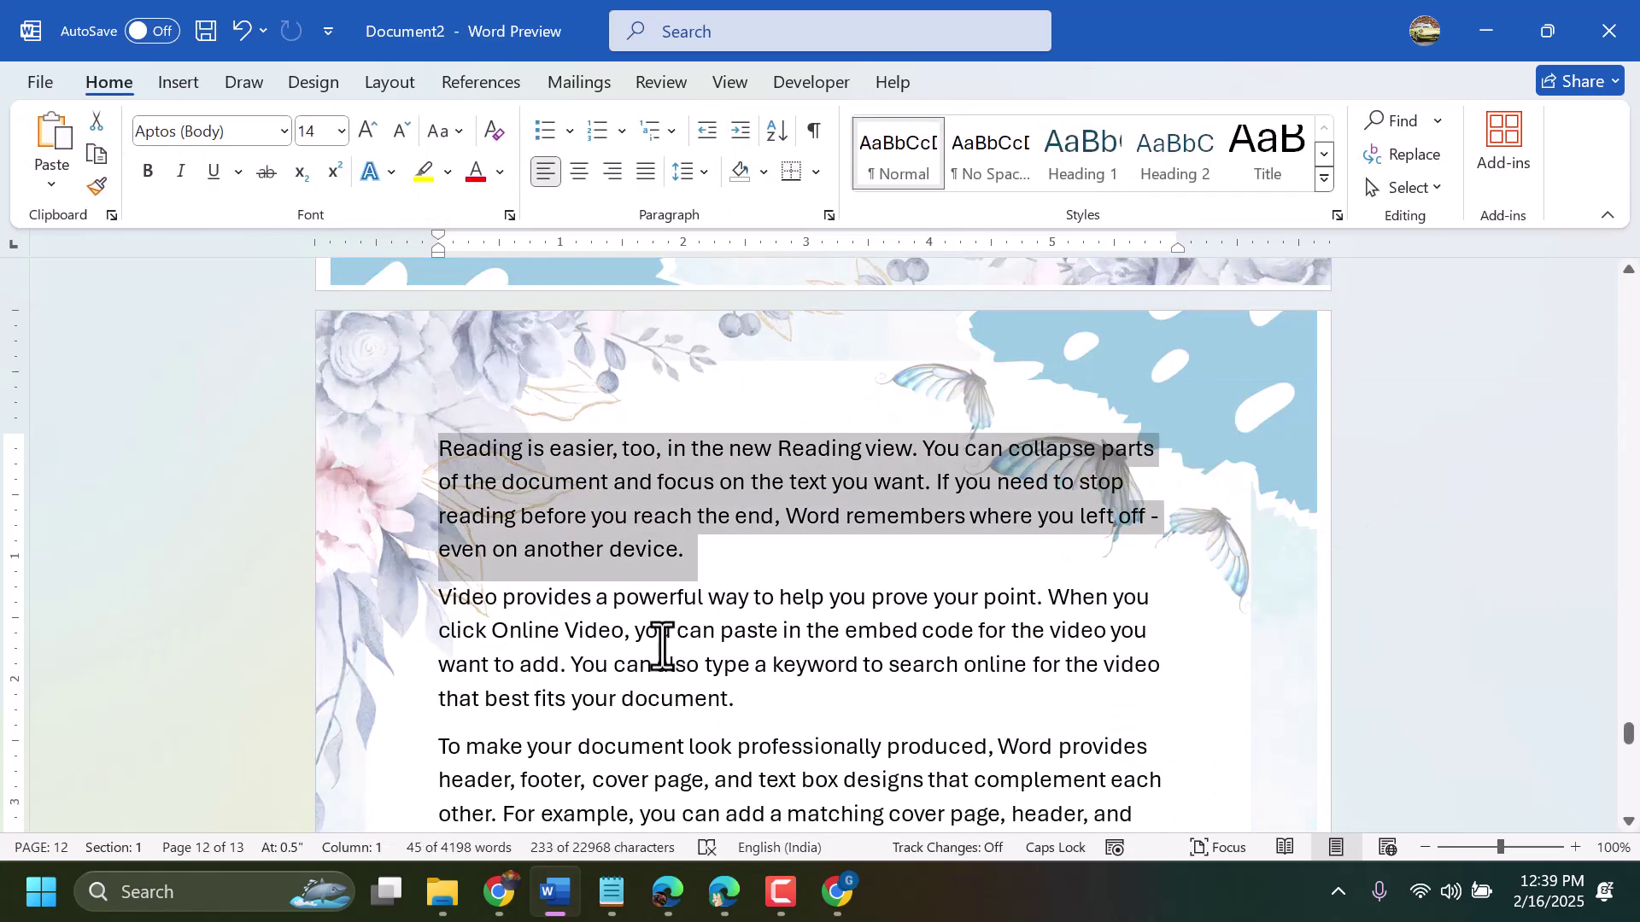